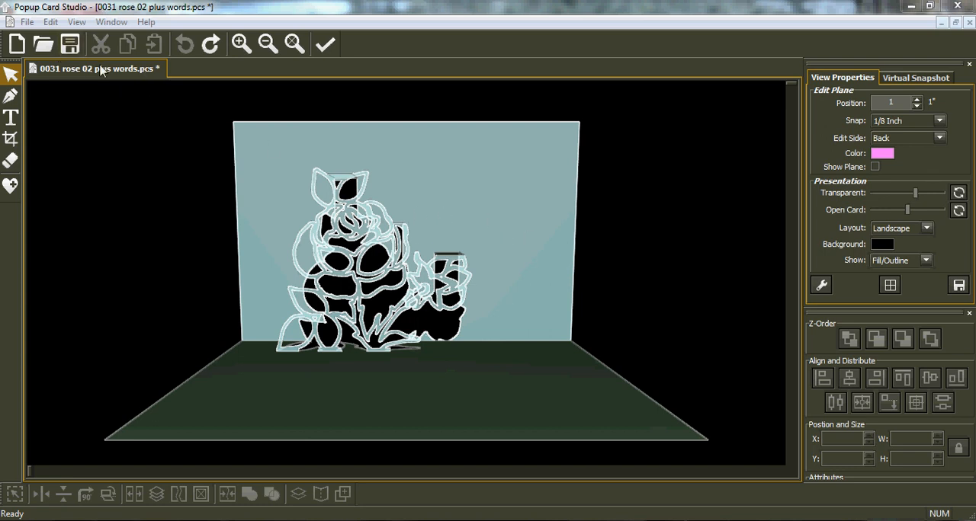
Shift the whole rose design sideways with Global Operations, applying an X position offset of -0.83"
{"action": "left_click", "coordinate": [50, 23]}
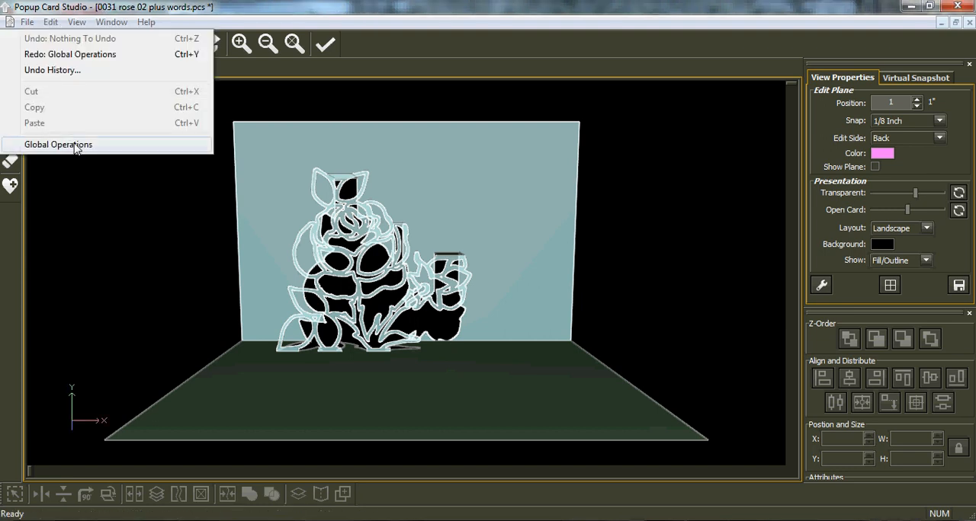
{"action": "left_click", "coordinate": [76, 145]}
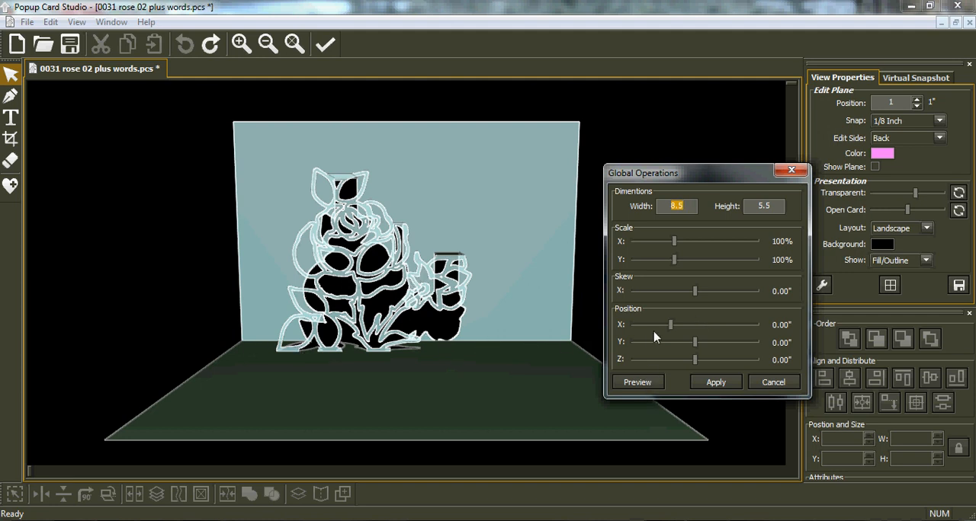
{"action": "left_click_drag", "start_coordinate": [670, 327], "coordinate": [640, 329]}
{"action": "left_click", "coordinate": [639, 382]}
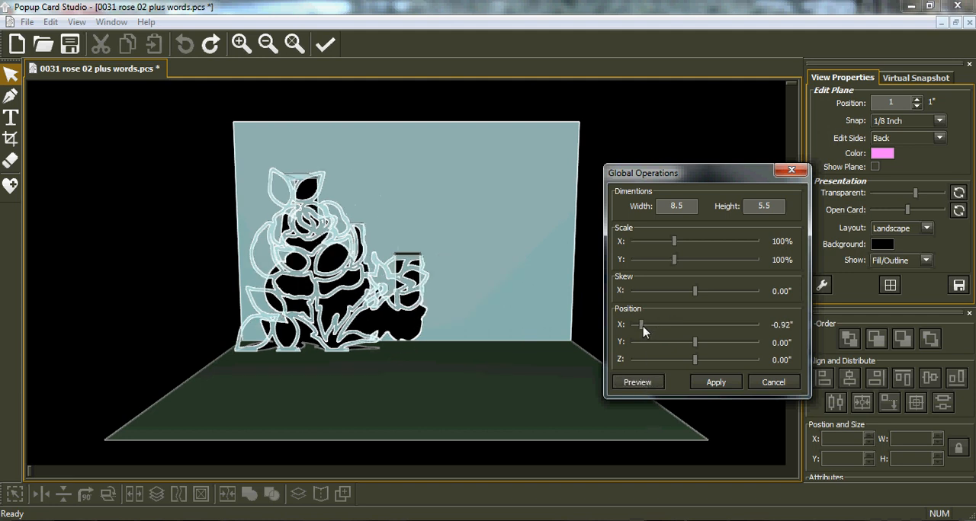
{"action": "left_click", "coordinate": [638, 382]}
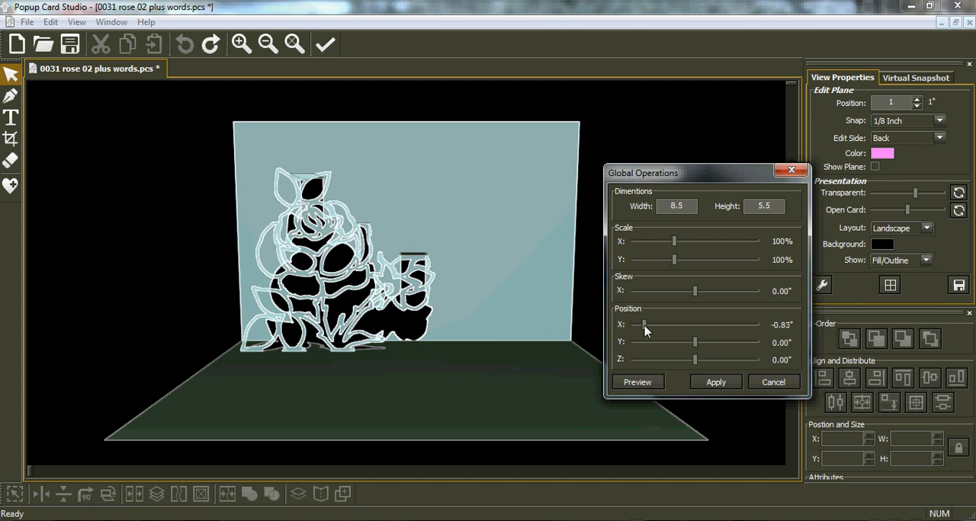
{"action": "left_click", "coordinate": [630, 384]}
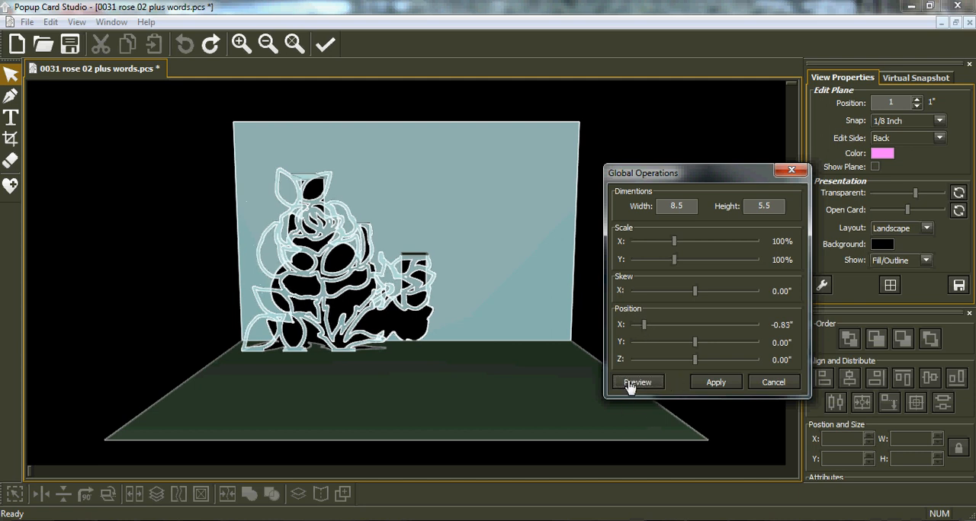
{"action": "left_click", "coordinate": [716, 384]}
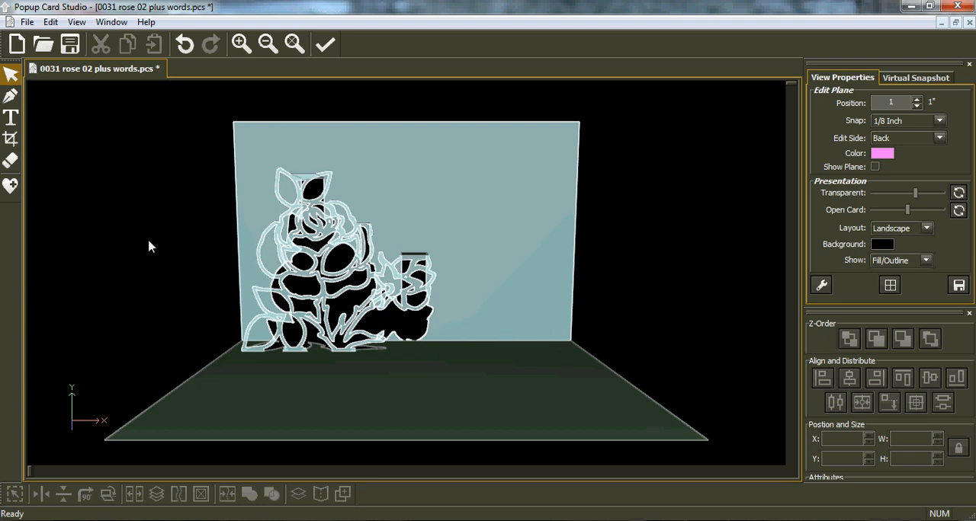
Activate the Text tool, show the edit plane and set its position to 2"
{"action": "left_click", "coordinate": [11, 119]}
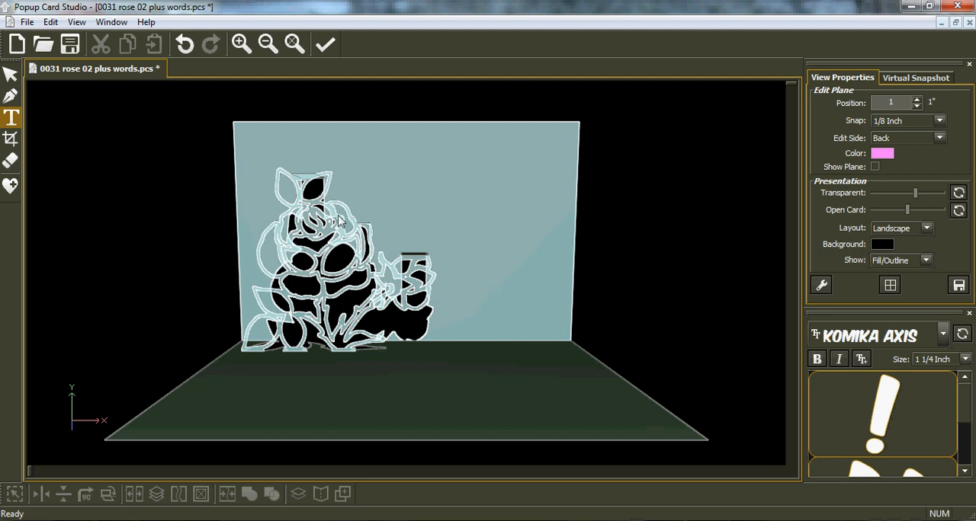
{"action": "left_click", "coordinate": [875, 167]}
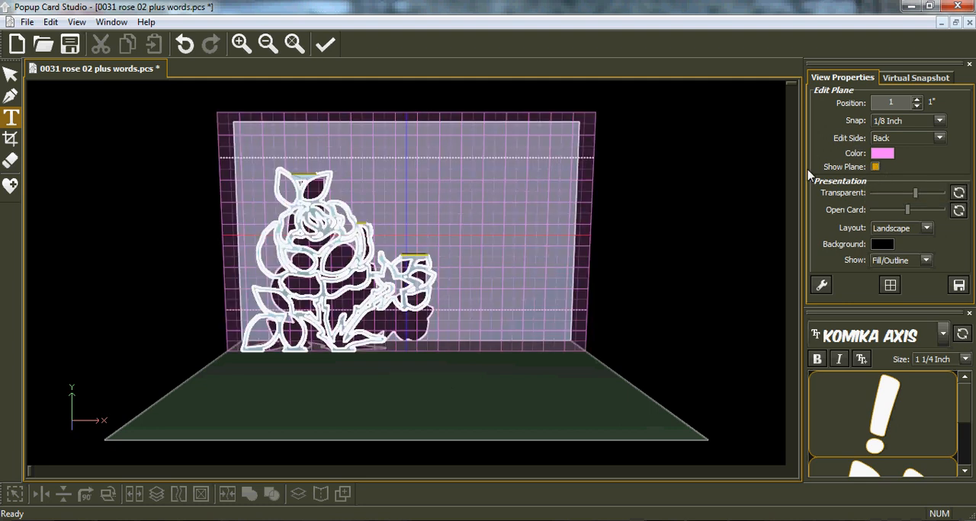
{"action": "double_click", "coordinate": [889, 103]}
{"action": "type", "text": "2"}
{"action": "key", "text": "Return"}
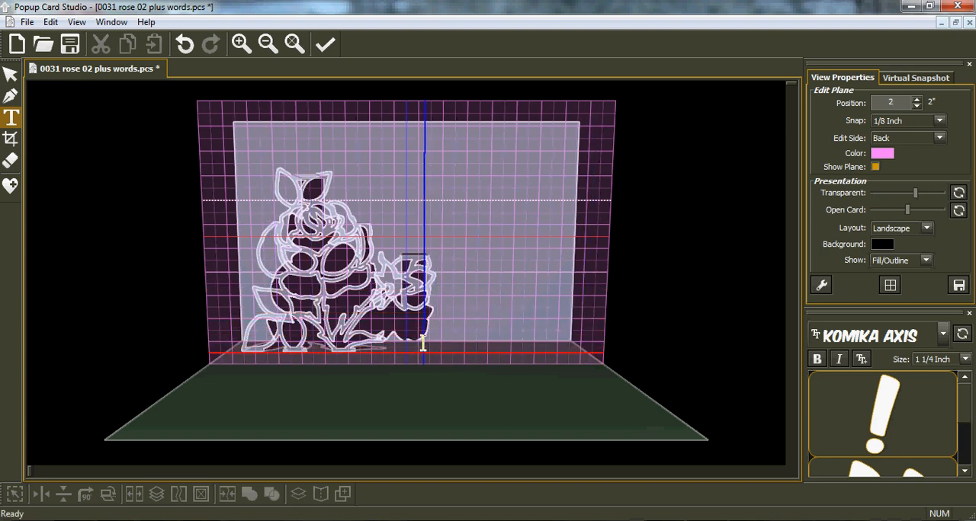
Add the uppercase text BIRTHDAY in Komika Axis at 1 1/4 inch on the edit plane, below the small flower
{"action": "middle_click_drag", "start_coordinate": [507, 356], "coordinate": [499, 321]}
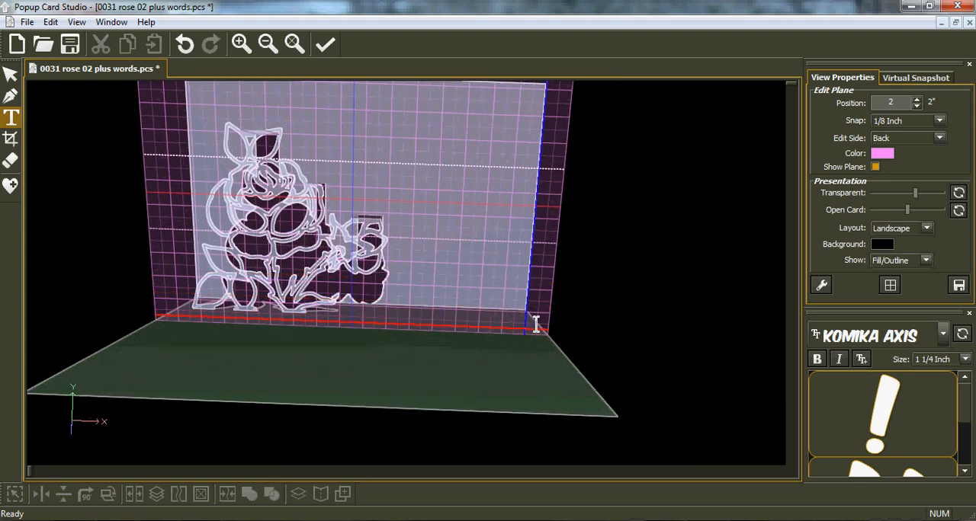
{"action": "middle_click_drag", "start_coordinate": [553, 344], "coordinate": [559, 351]}
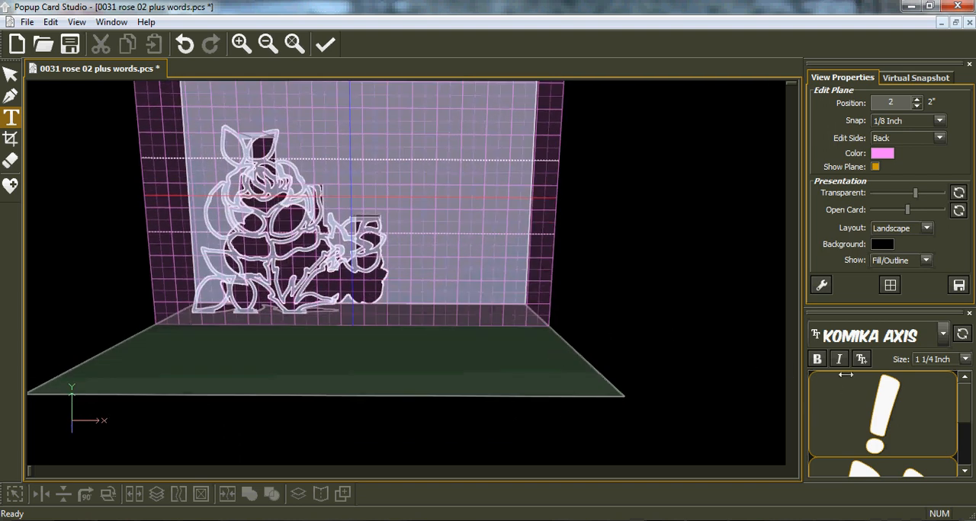
{"action": "left_click", "coordinate": [349, 350]}
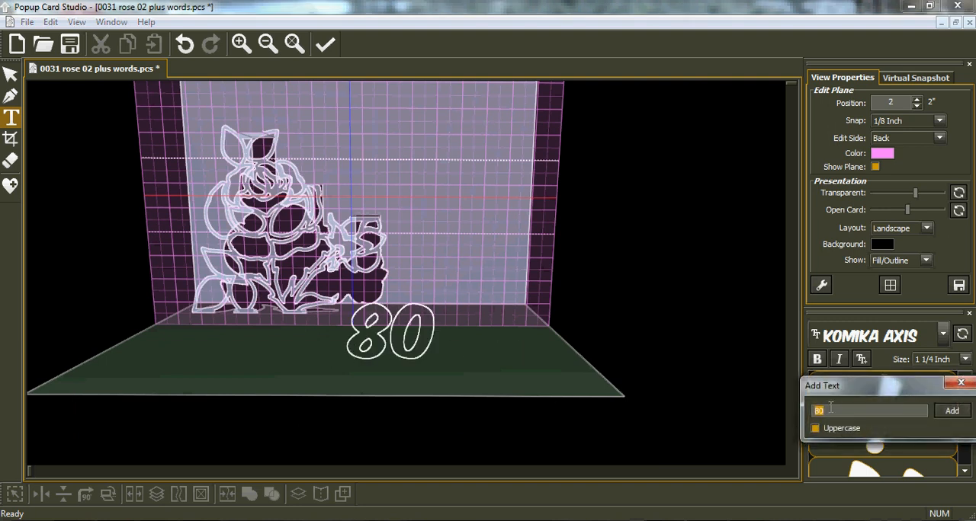
{"action": "type", "text": "BI"}
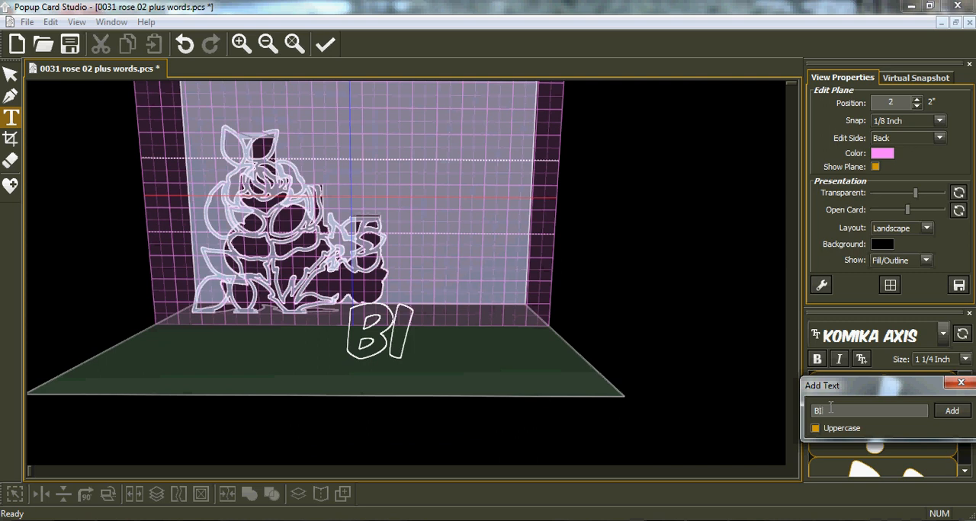
{"action": "type", "text": "RTHDAY"}
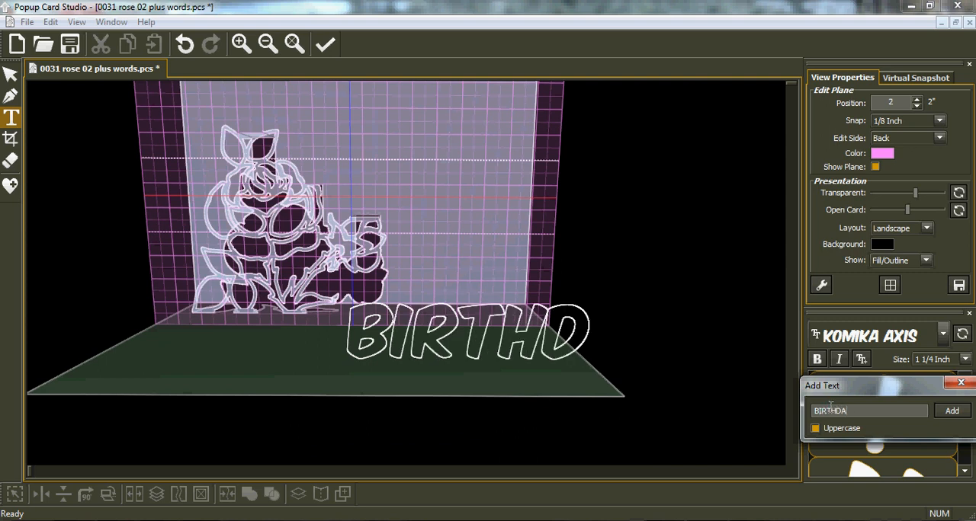
{"action": "left_click", "coordinate": [953, 412]}
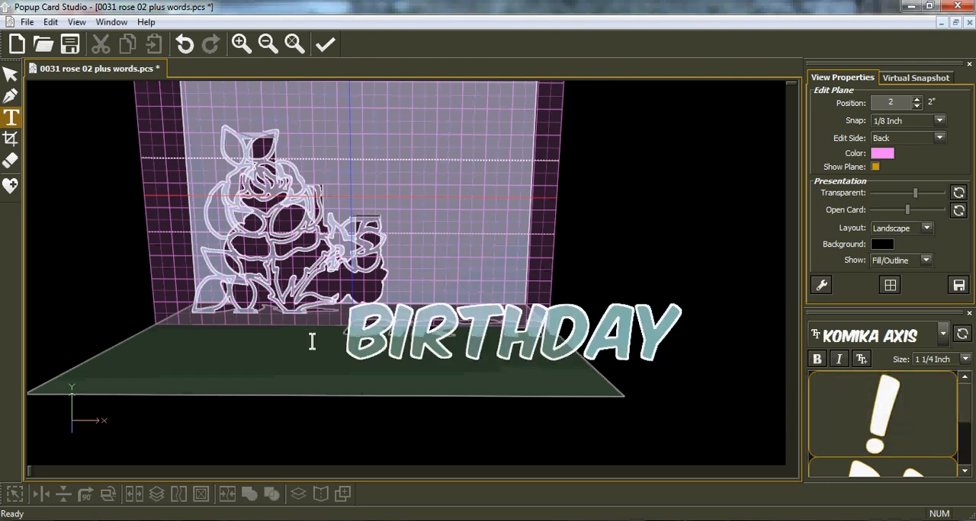
Turn on Hilite Horizontal Lines in the advanced view settings
{"action": "left_click", "coordinate": [821, 286]}
{"action": "left_click", "coordinate": [817, 191]}
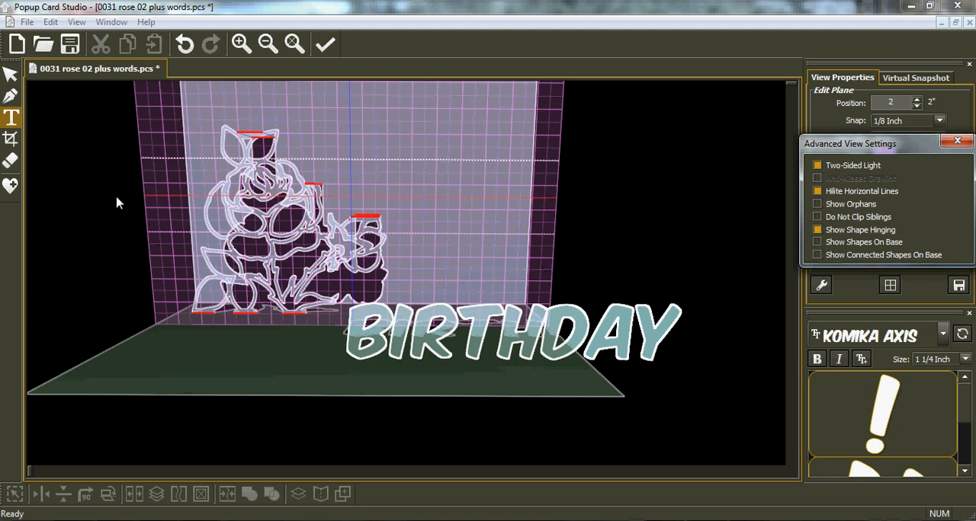
{"action": "left_click", "coordinate": [957, 141]}
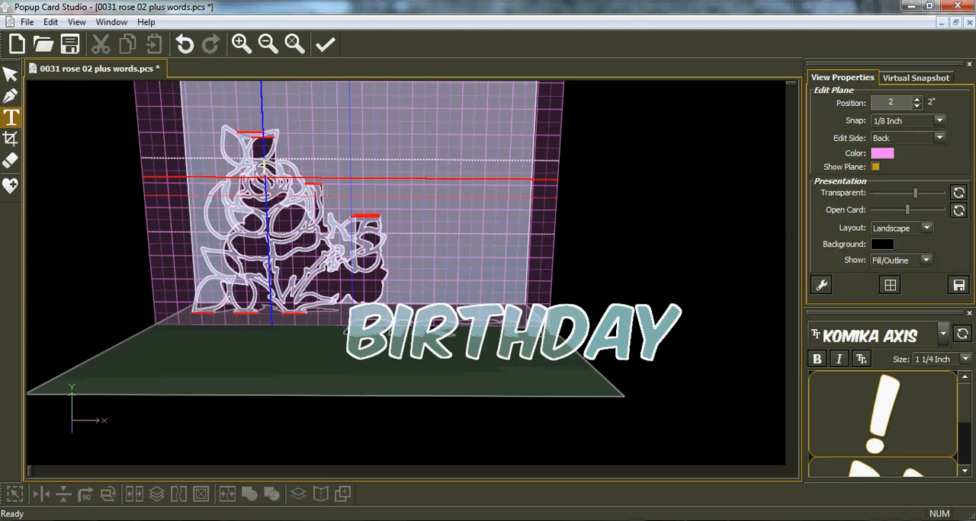
Move the BIRTHDAY text down and to the left, to about X 1.125 and Y 5.625
{"action": "left_click", "coordinate": [11, 138]}
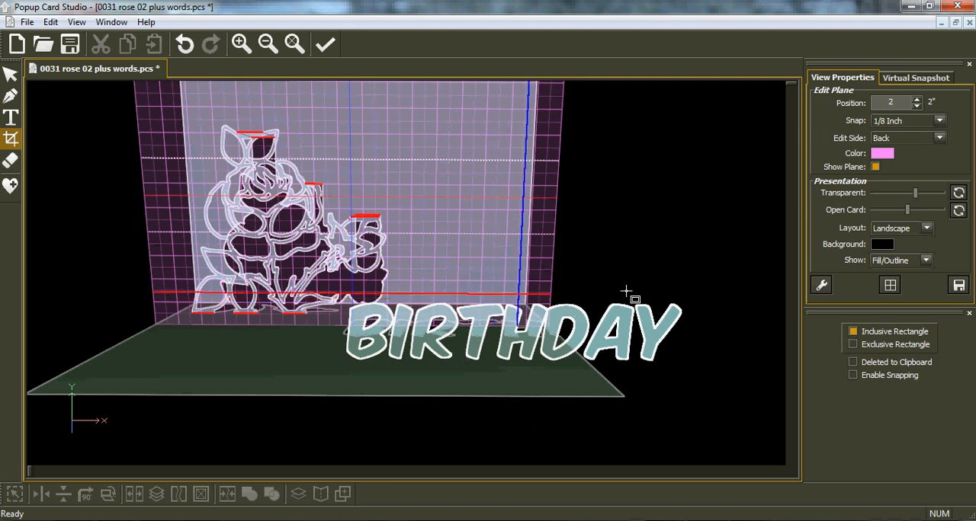
{"action": "left_click", "coordinate": [11, 74]}
{"action": "left_click", "coordinate": [572, 327]}
{"action": "left_click_drag", "start_coordinate": [571, 326], "coordinate": [444, 362]}
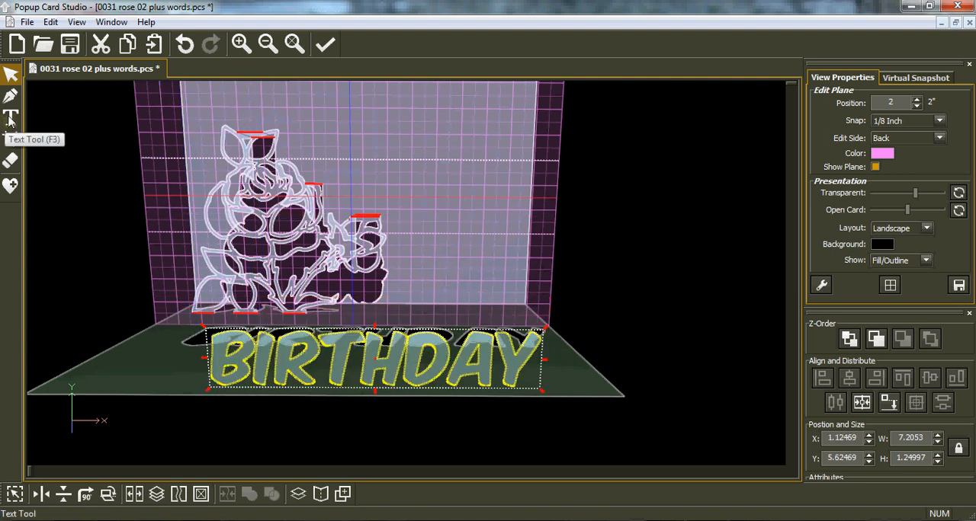
Crop the BIRTHDAY text with an inclusive rectangle that trims the letters' top and bottom edges flat
{"action": "left_click", "coordinate": [11, 138]}
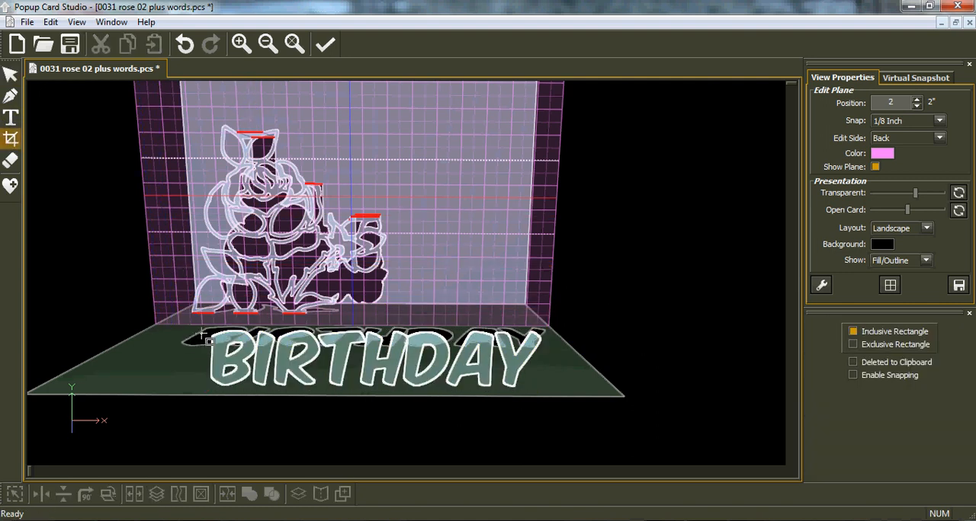
{"action": "left_click_drag", "start_coordinate": [207, 333], "coordinate": [562, 384]}
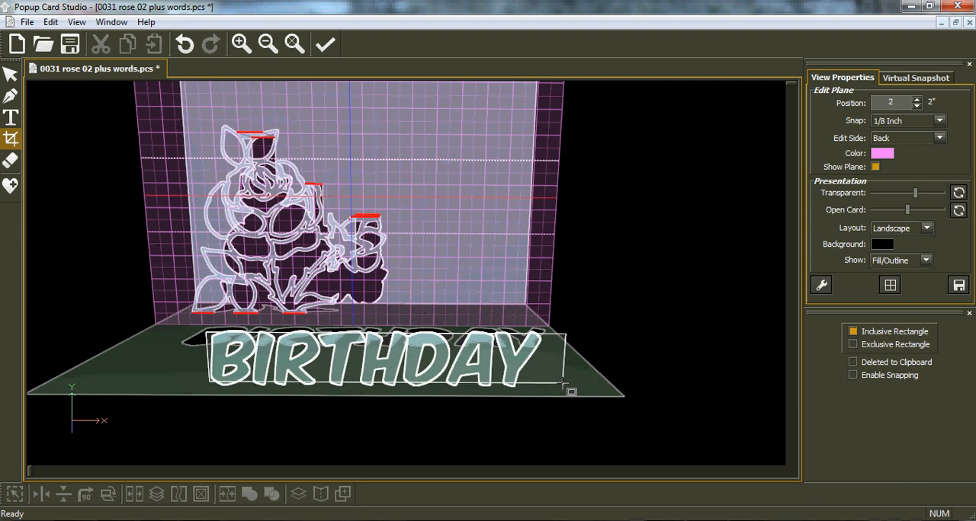
{"action": "left_click_drag", "start_coordinate": [563, 385], "coordinate": [564, 386]}
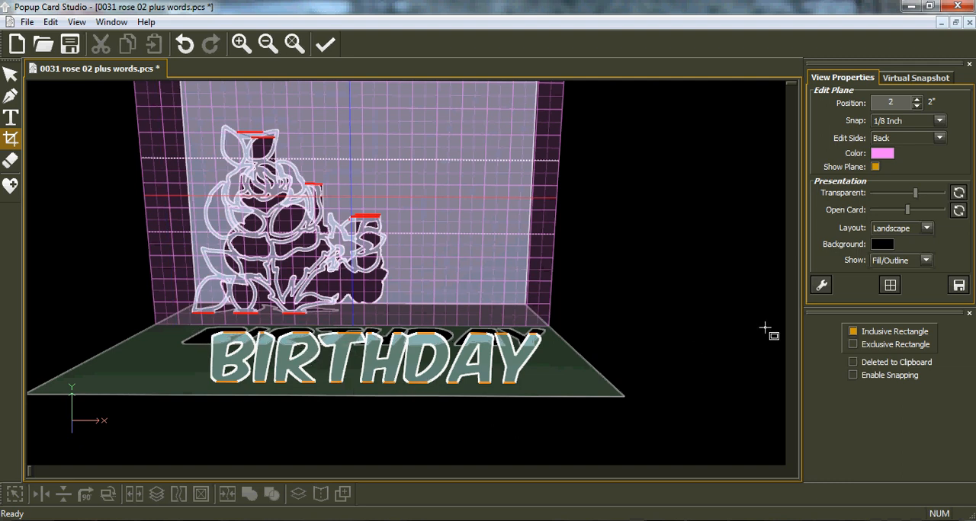
Trim the tops of the BIRTHDAY letters with an exclusive rectangle crop, undoing the first cut and making it again
{"action": "left_click", "coordinate": [853, 347]}
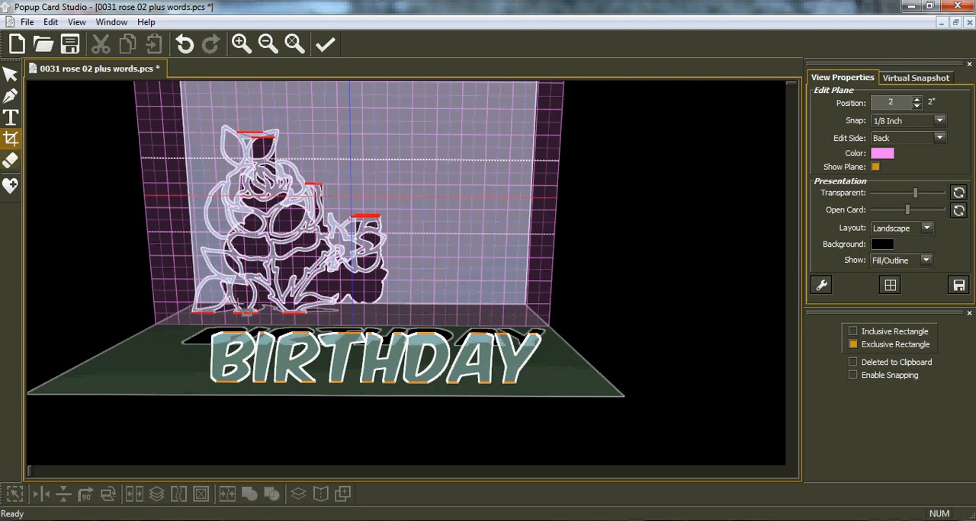
{"action": "left_click_drag", "start_coordinate": [206, 328], "coordinate": [560, 345]}
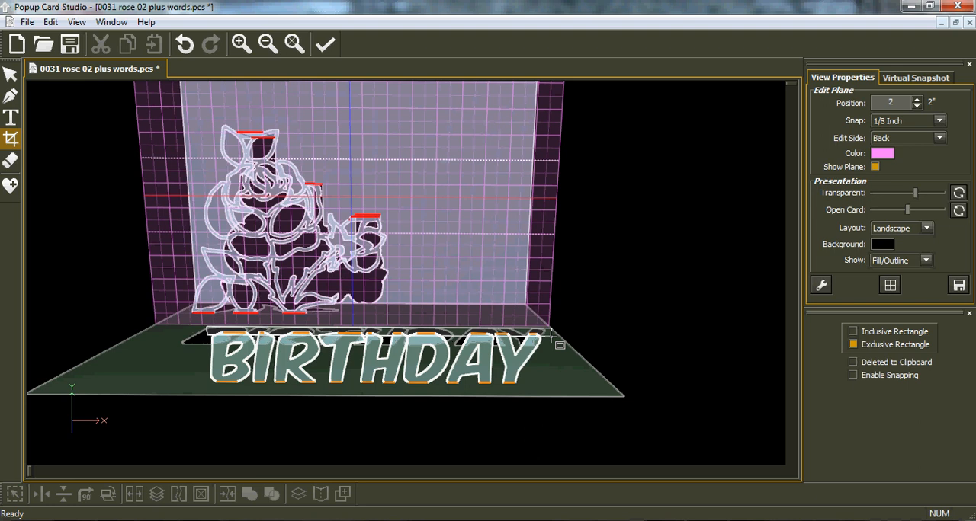
{"action": "left_click_drag", "start_coordinate": [560, 345], "coordinate": [560, 346]}
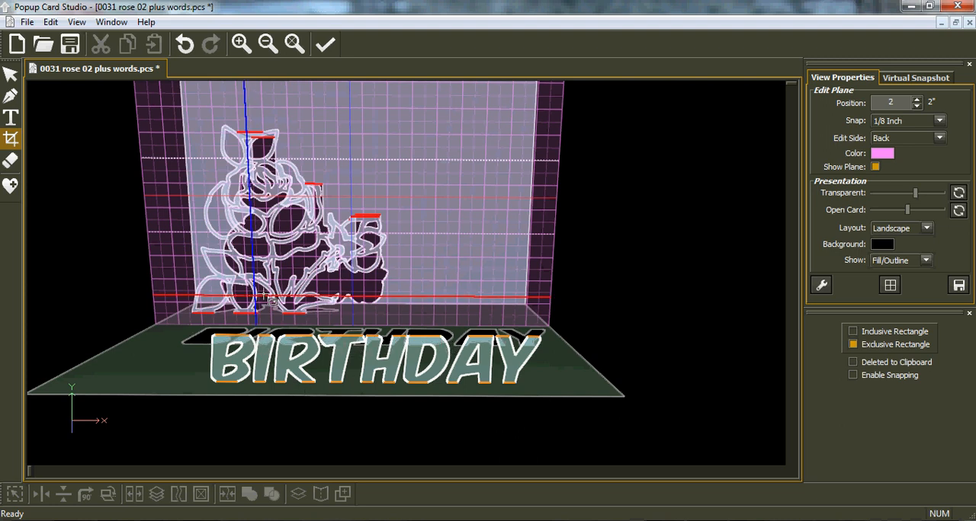
{"action": "left_click", "coordinate": [185, 43]}
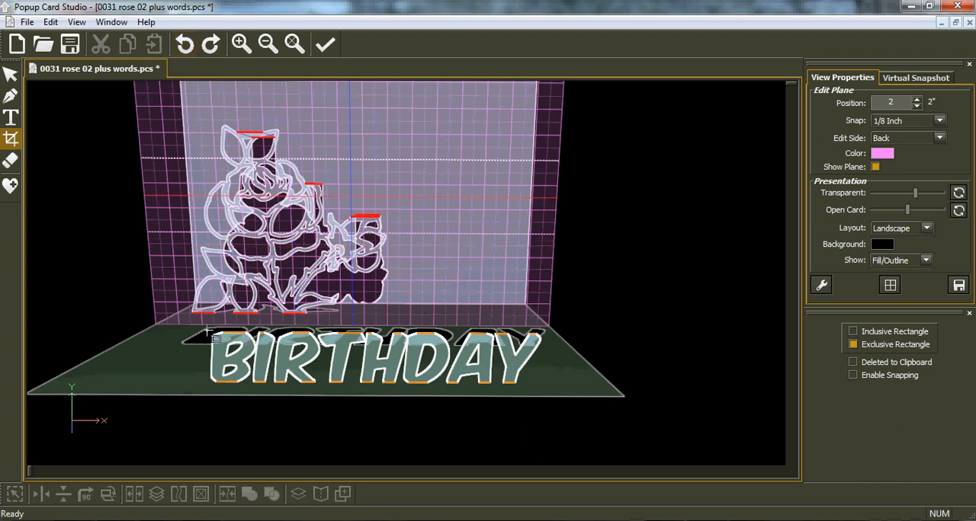
{"action": "left_click_drag", "start_coordinate": [207, 326], "coordinate": [546, 335]}
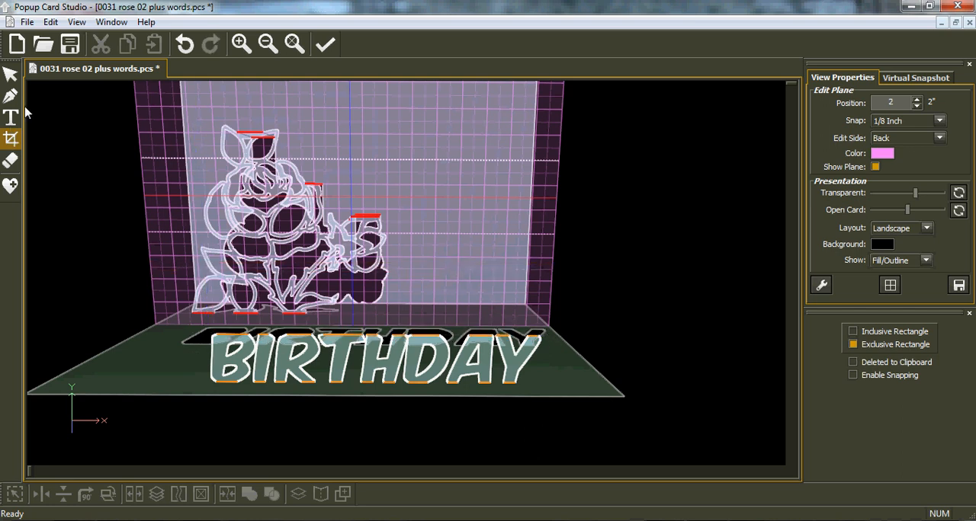
Resize the BIRTHDAY text to 3.875" wide and 0.875" high, and place it to the right of the rose stems
{"action": "left_click", "coordinate": [11, 75]}
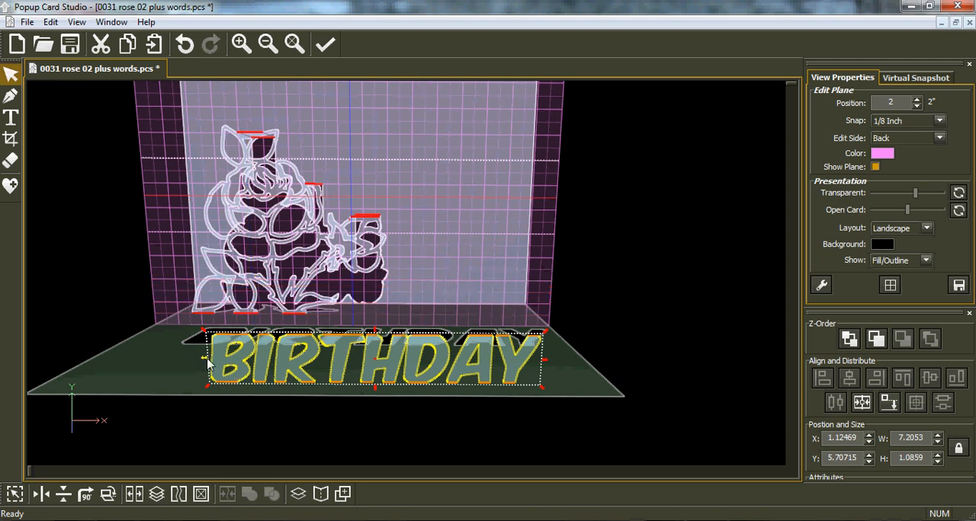
{"action": "left_click_drag", "start_coordinate": [206, 364], "coordinate": [320, 367]}
{"action": "left_click_drag", "start_coordinate": [390, 383], "coordinate": [428, 329]}
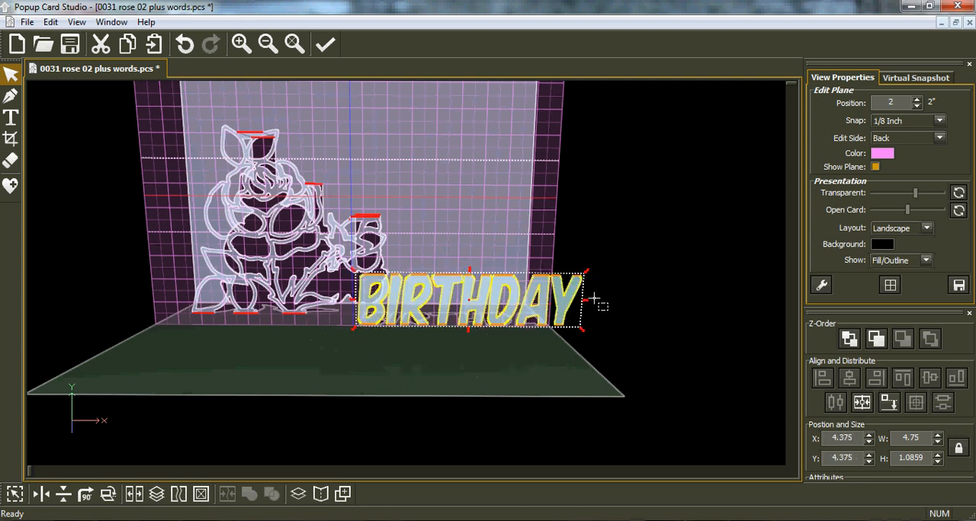
{"action": "left_click_drag", "start_coordinate": [562, 306], "coordinate": [544, 311]}
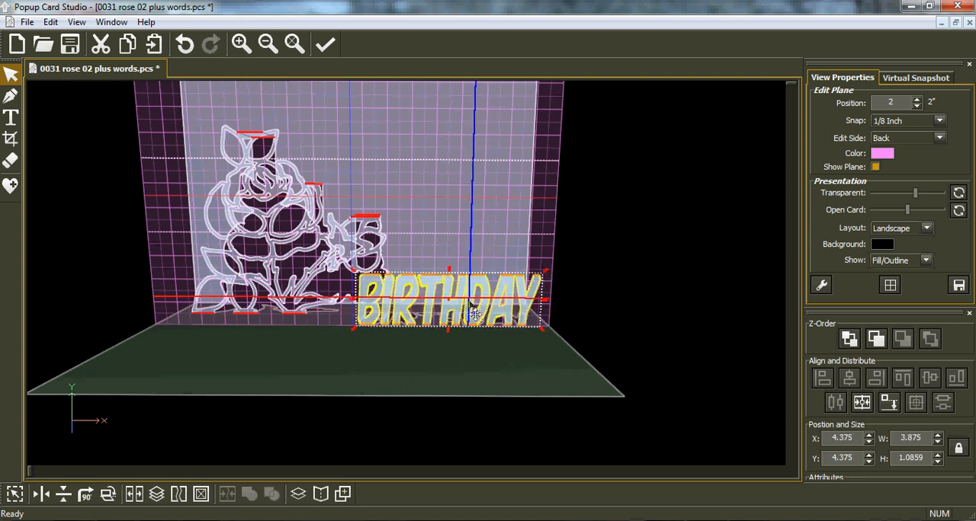
{"action": "left_click_drag", "start_coordinate": [451, 276], "coordinate": [452, 285]}
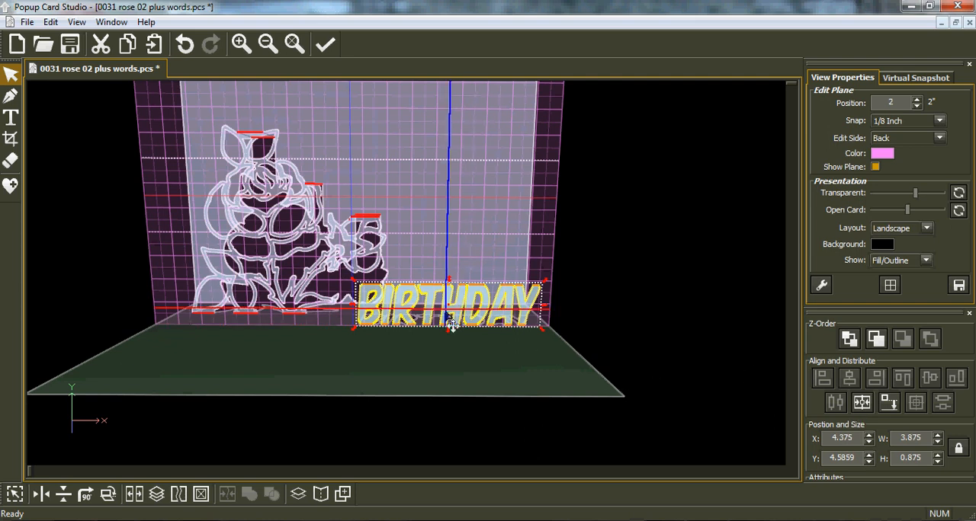
Reposition the BIRTHDAY text, snap it down onto the card base, and nudge it left to X 4.375
{"action": "left_click_drag", "start_coordinate": [446, 316], "coordinate": [453, 306]}
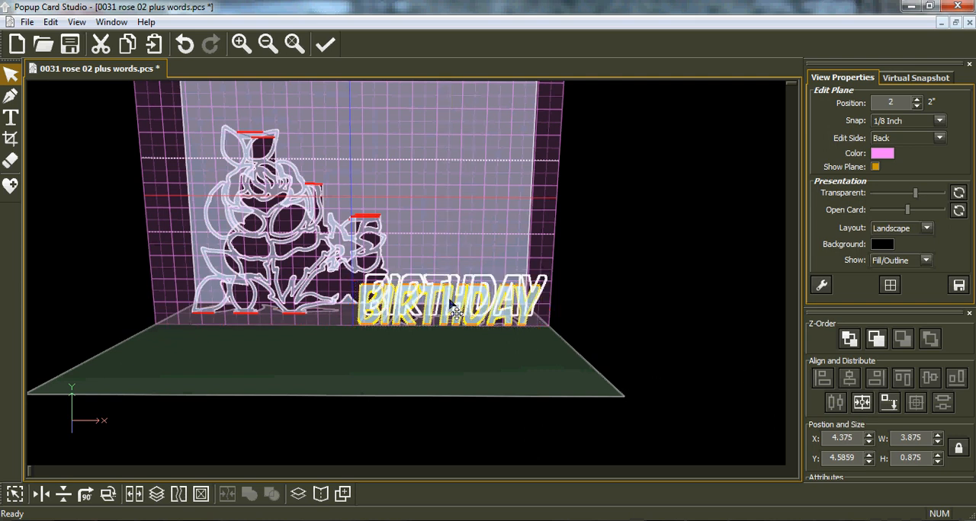
{"action": "left_click", "coordinate": [889, 404]}
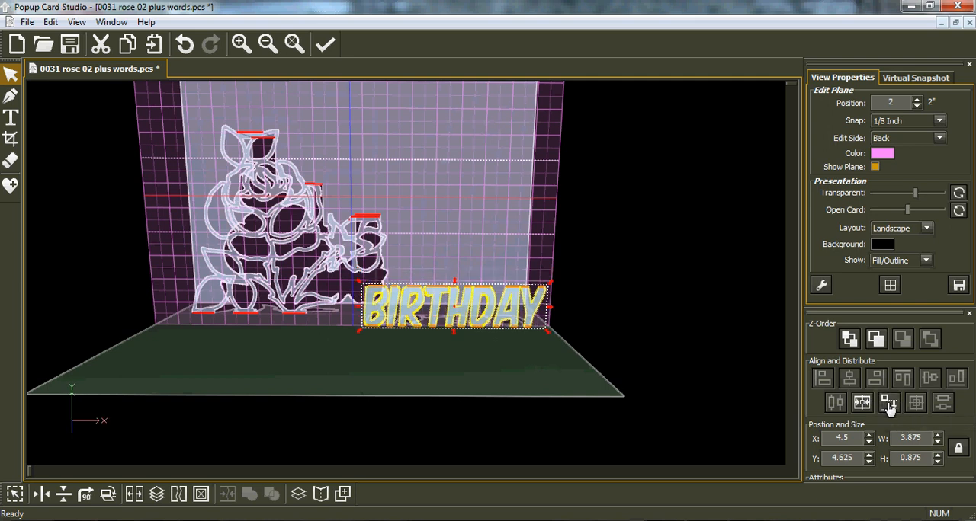
{"action": "key", "text": "Left"}
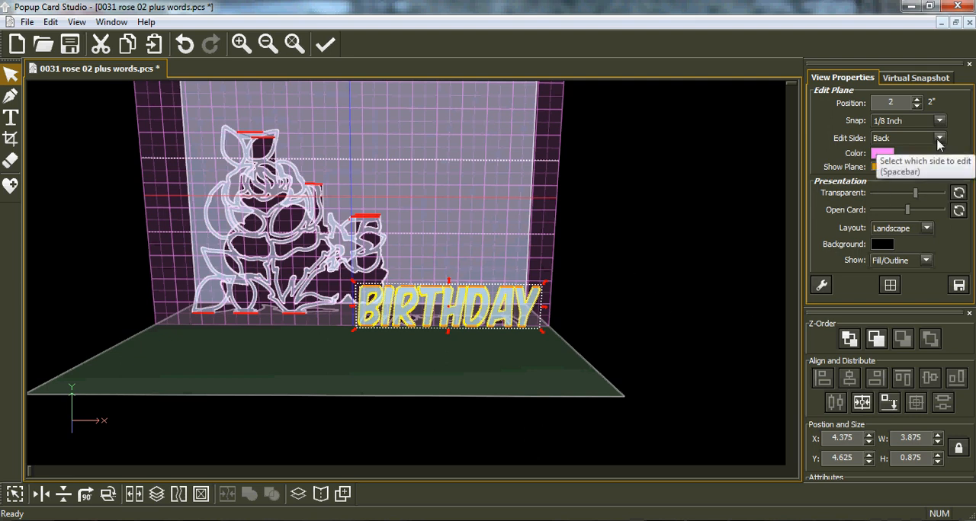
{"action": "middle_click_drag", "start_coordinate": [512, 310], "coordinate": [453, 336]}
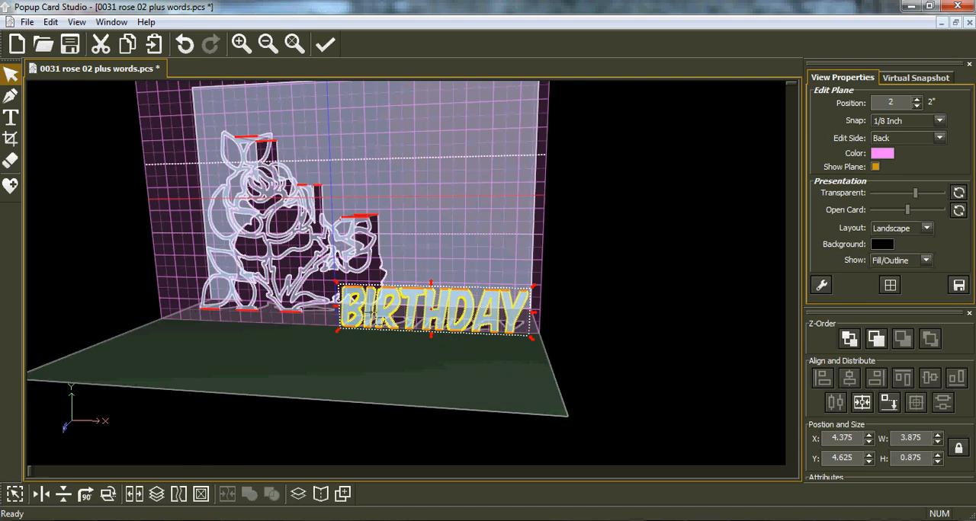
Set the edit plane to the Bottom side at position 0.875", level with the tops of the BIRTHDAY letters
{"action": "middle_click_drag", "start_coordinate": [383, 315], "coordinate": [348, 324]}
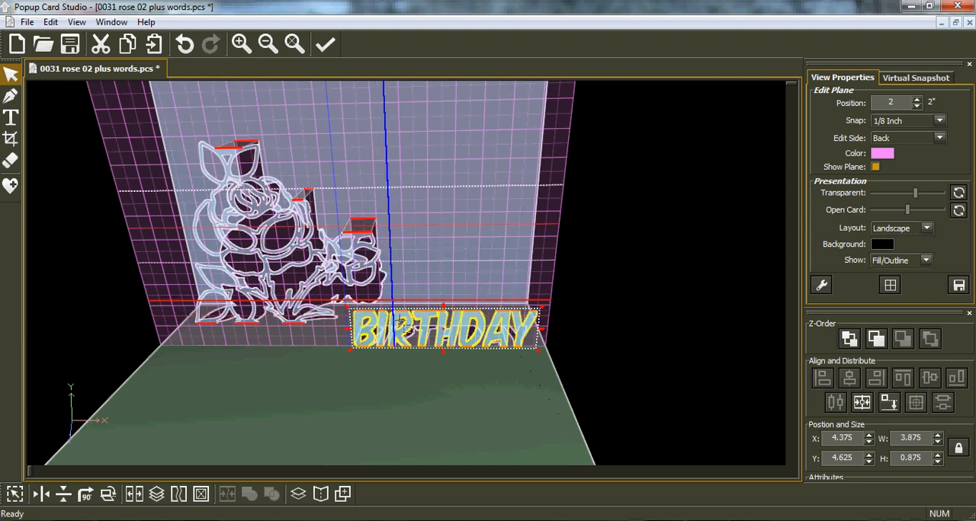
{"action": "left_click", "coordinate": [11, 97]}
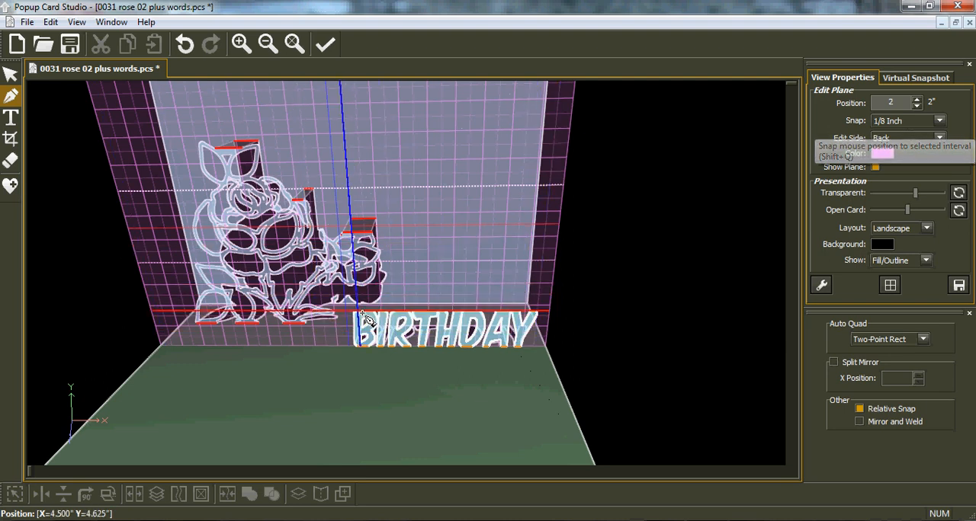
{"action": "left_click", "coordinate": [940, 139]}
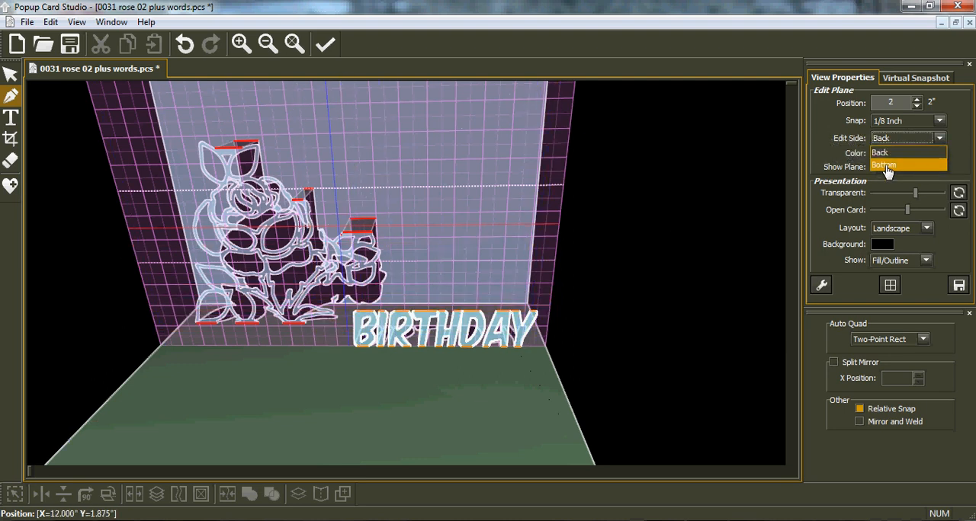
{"action": "left_click", "coordinate": [885, 167]}
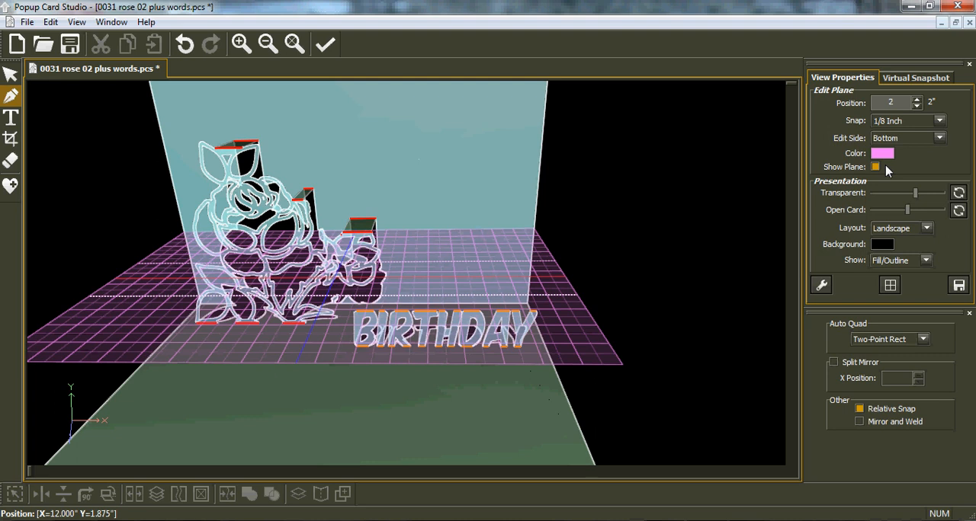
{"action": "scroll", "coordinate": [886, 171], "scroll_direction": "down", "scroll_amount": 16}
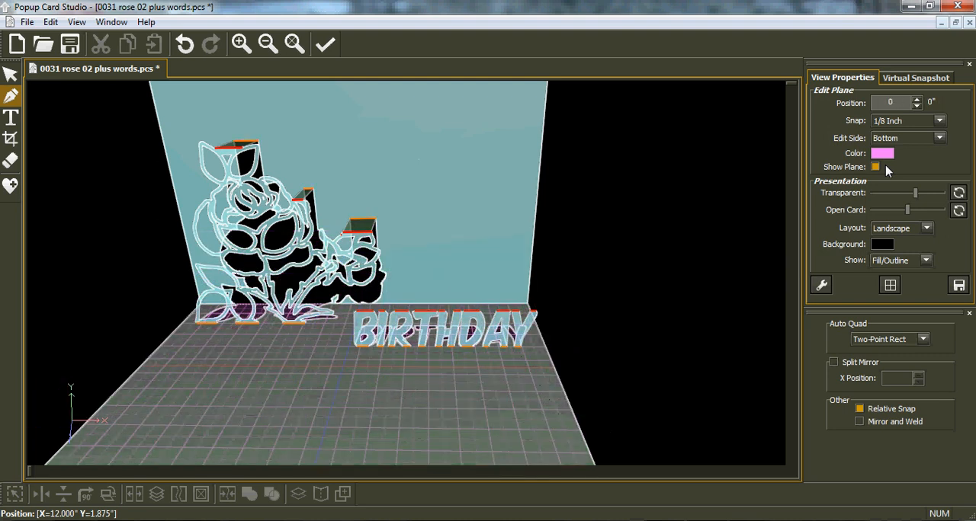
{"action": "scroll", "coordinate": [886, 172], "scroll_direction": "up", "scroll_amount": 7}
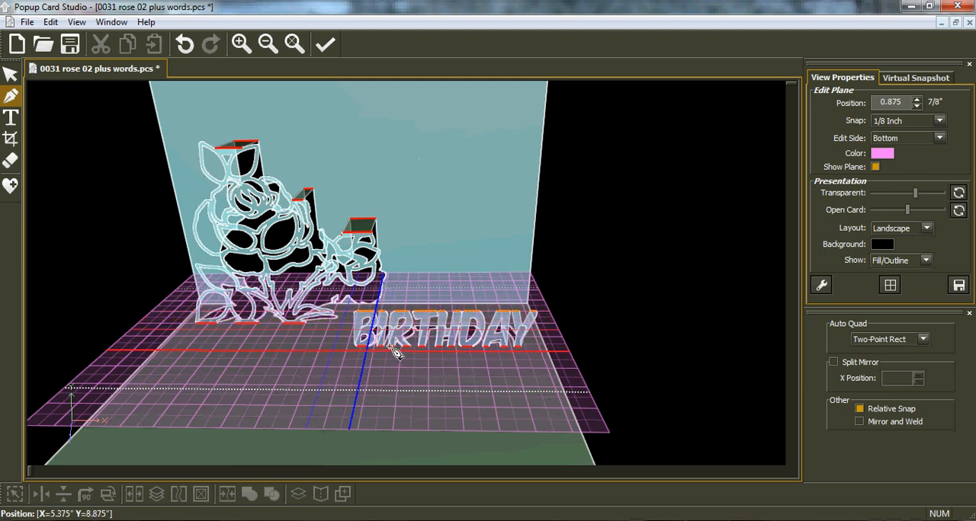
Draw a two-point rectangle from the top of the BIRTHDAY letters to the back wall, about 3.75" by 2", and place it behind the rose
{"action": "left_click", "coordinate": [356, 313]}
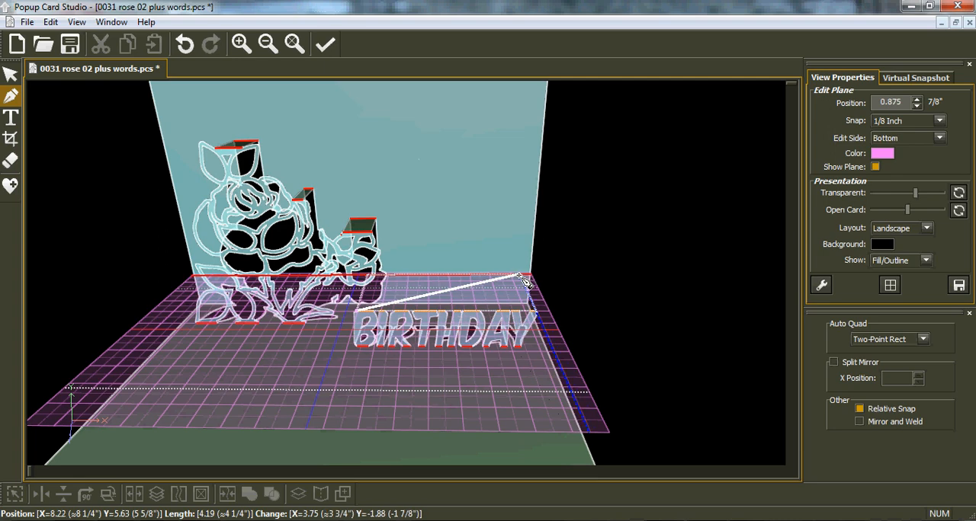
{"action": "scroll", "coordinate": [528, 283], "scroll_direction": "up", "scroll_amount": 5}
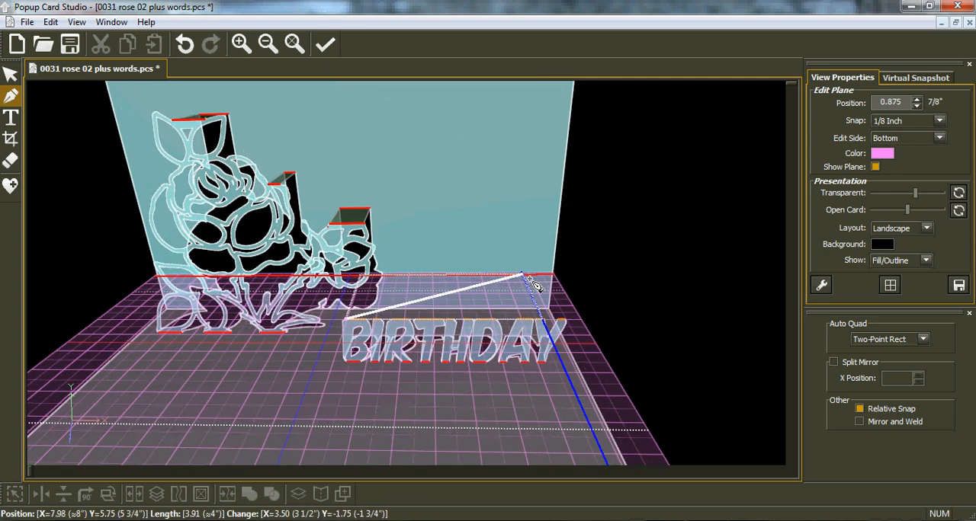
{"action": "scroll", "coordinate": [534, 284], "scroll_direction": "up", "scroll_amount": 1}
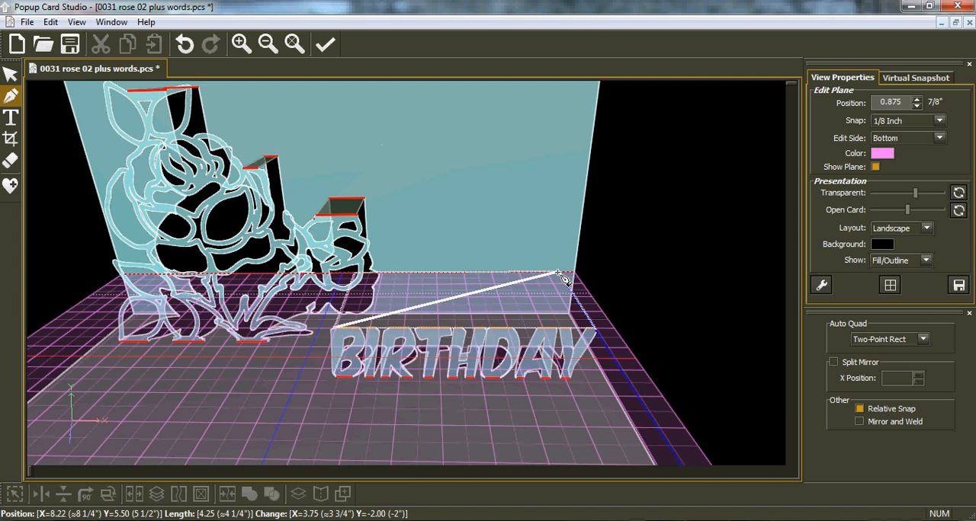
{"action": "left_click", "coordinate": [558, 272]}
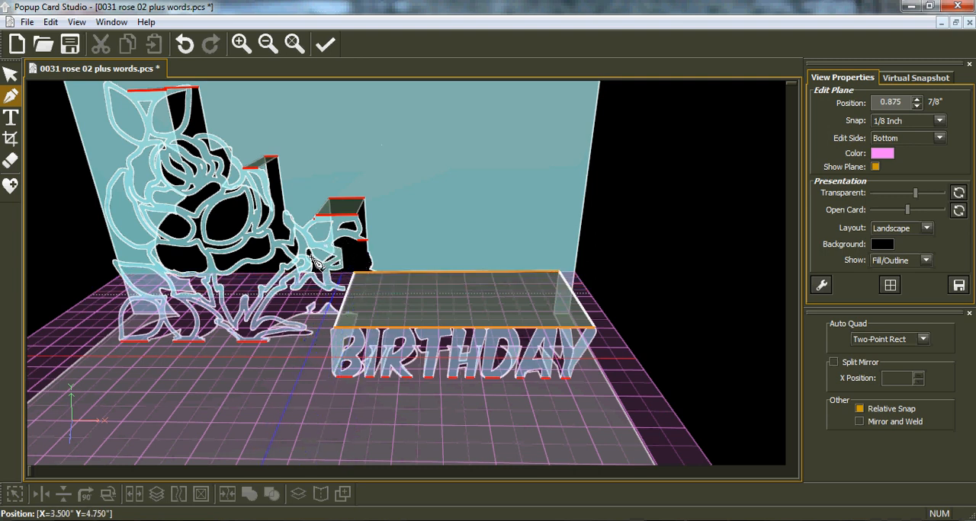
{"action": "left_click", "coordinate": [9, 76]}
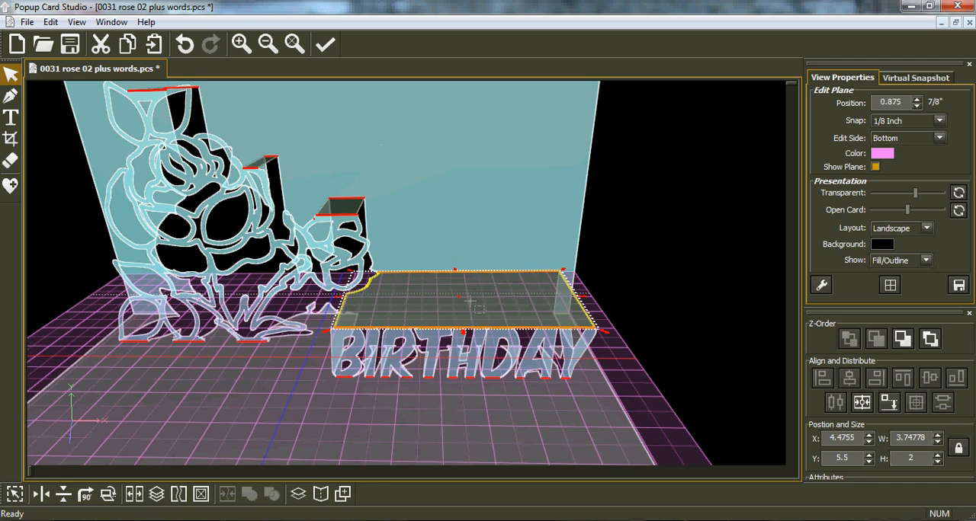
{"action": "scroll", "coordinate": [629, 382], "scroll_direction": "up", "scroll_amount": 1}
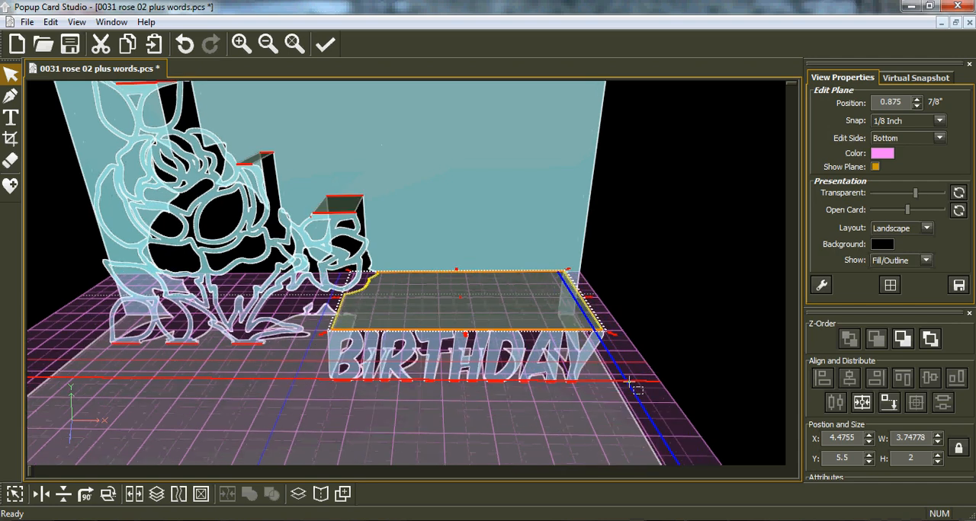
Reset the view and switch the edit plane to the Back side
{"action": "left_click", "coordinate": [294, 43]}
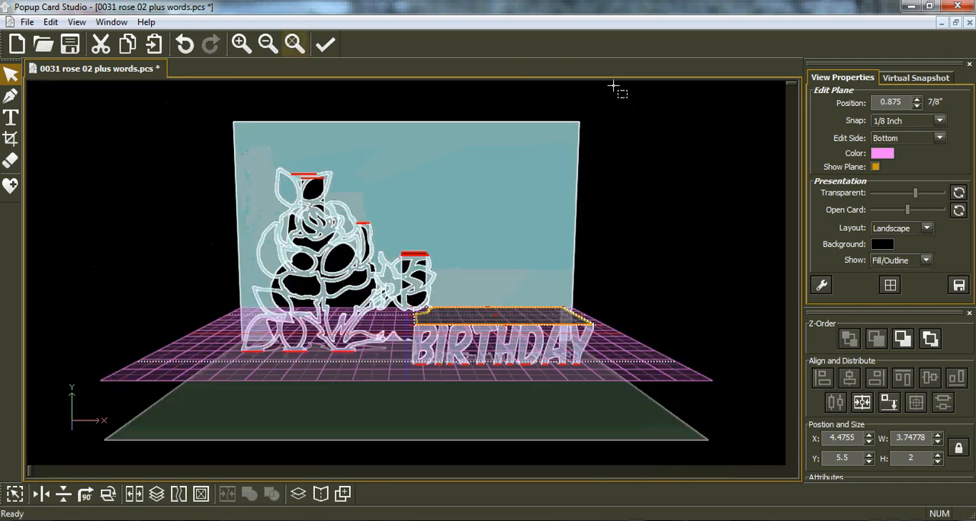
{"action": "left_click", "coordinate": [927, 138]}
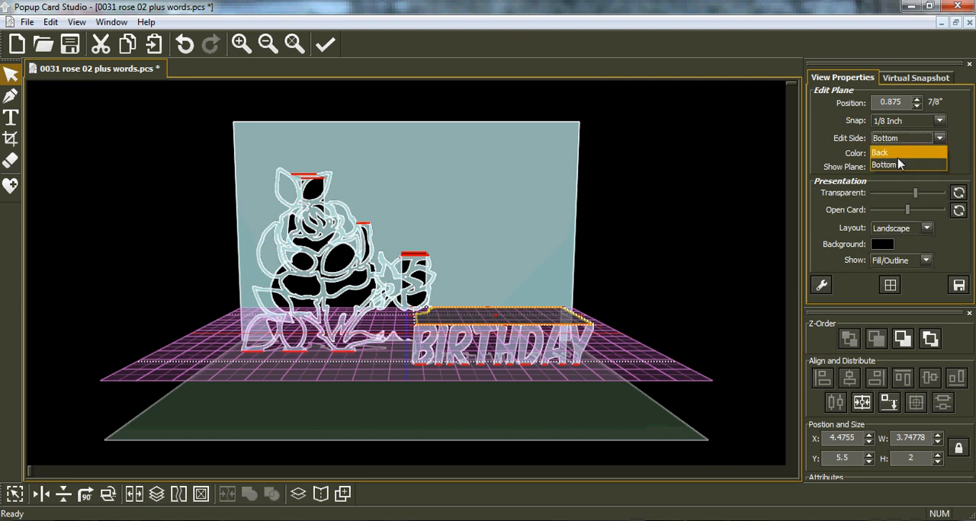
{"action": "left_click", "coordinate": [897, 154]}
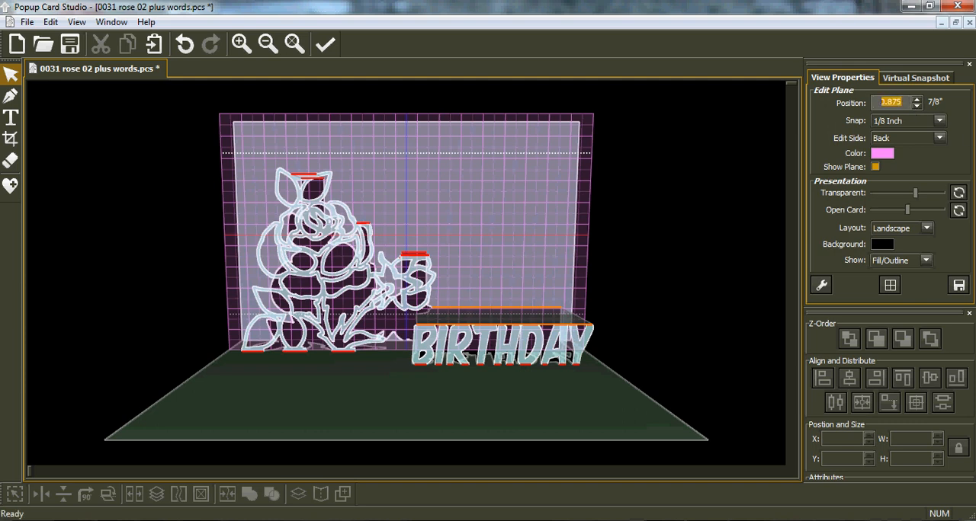
Try the back edit plane at 1.5" and 1.2", checking its depth between the rose and the lettering from the side
{"action": "type", "text": "1"}
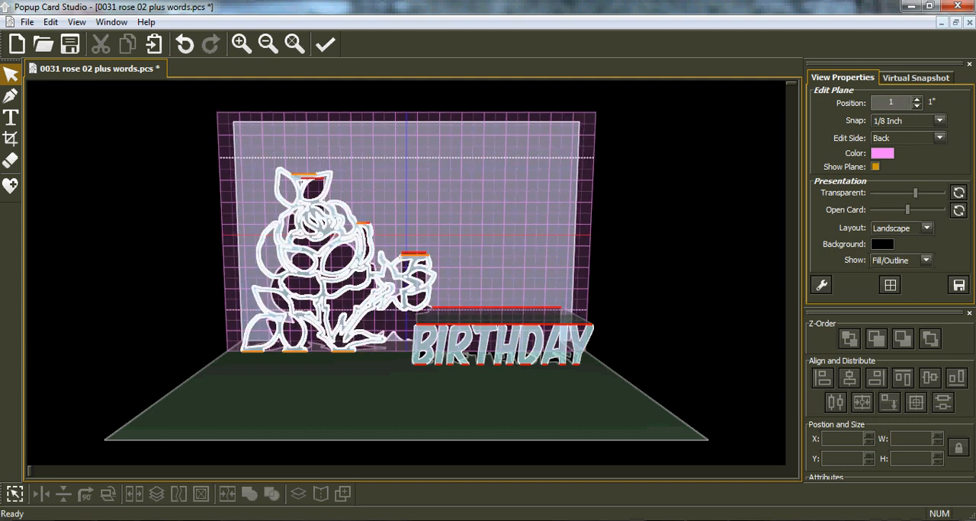
{"action": "type", "text": ".5"}
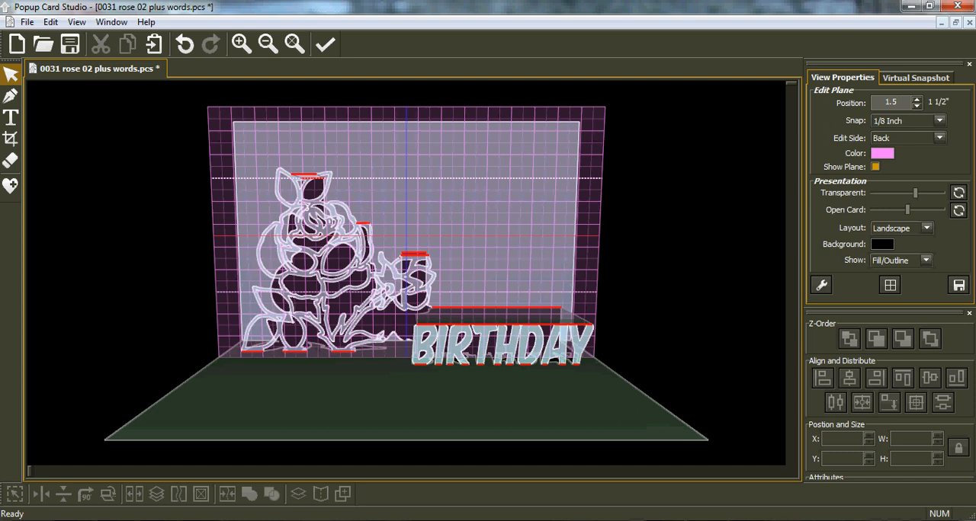
{"action": "key", "text": "BackSpace"}
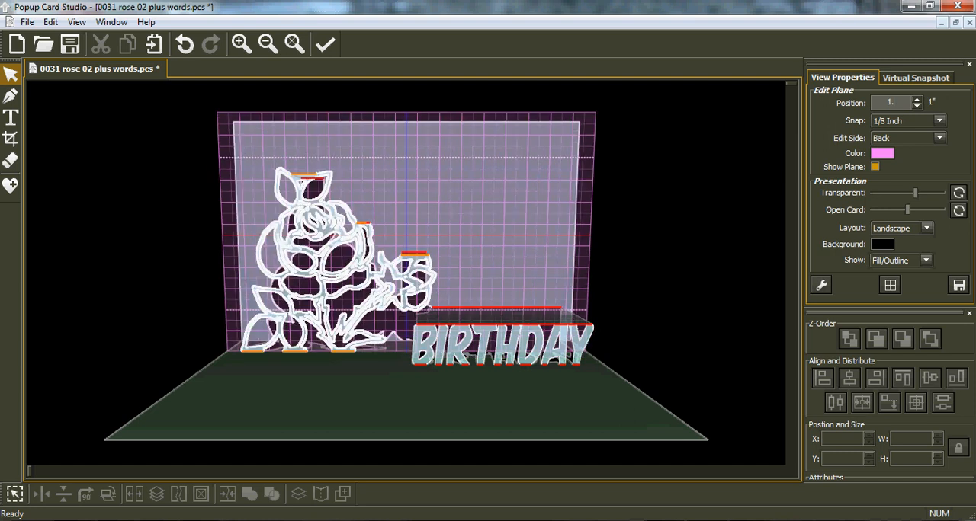
{"action": "type", "text": "2"}
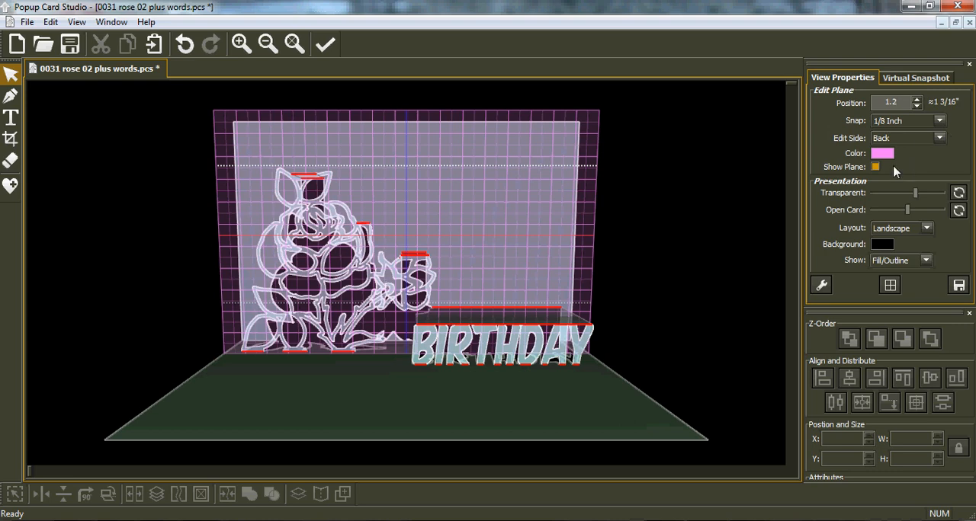
{"action": "middle_click_drag", "start_coordinate": [551, 282], "coordinate": [313, 283]}
{"action": "middle_click_drag", "start_coordinate": [384, 319], "coordinate": [365, 245]}
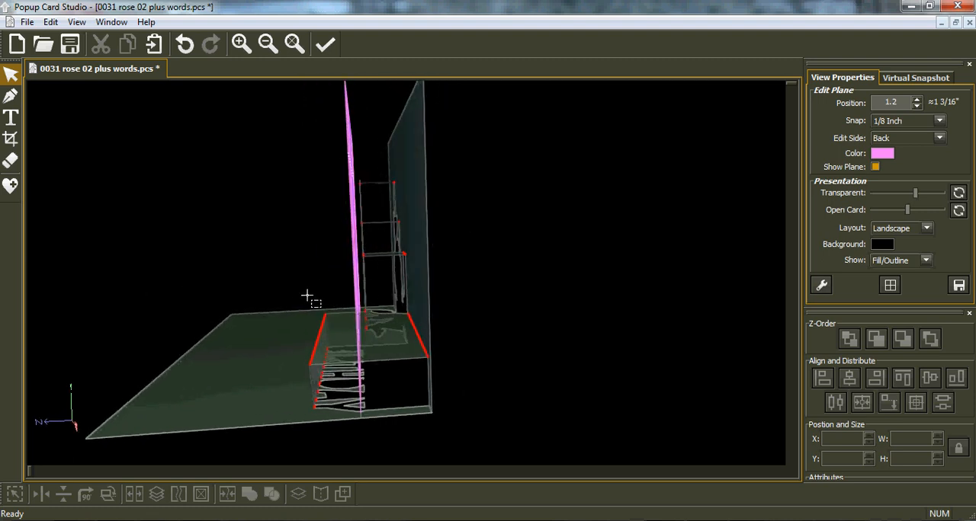
{"action": "middle_click_drag", "start_coordinate": [299, 299], "coordinate": [632, 308]}
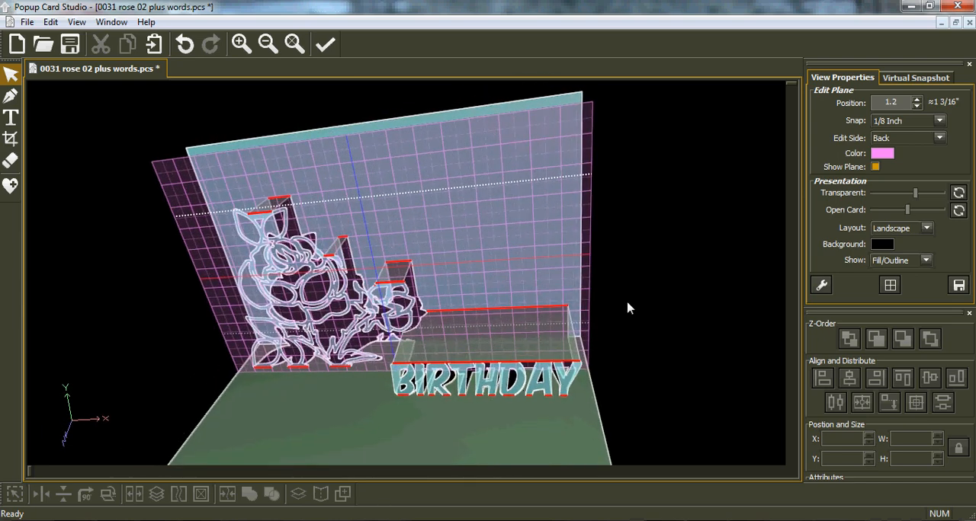
{"action": "middle_click_drag", "start_coordinate": [296, 299], "coordinate": [324, 294]}
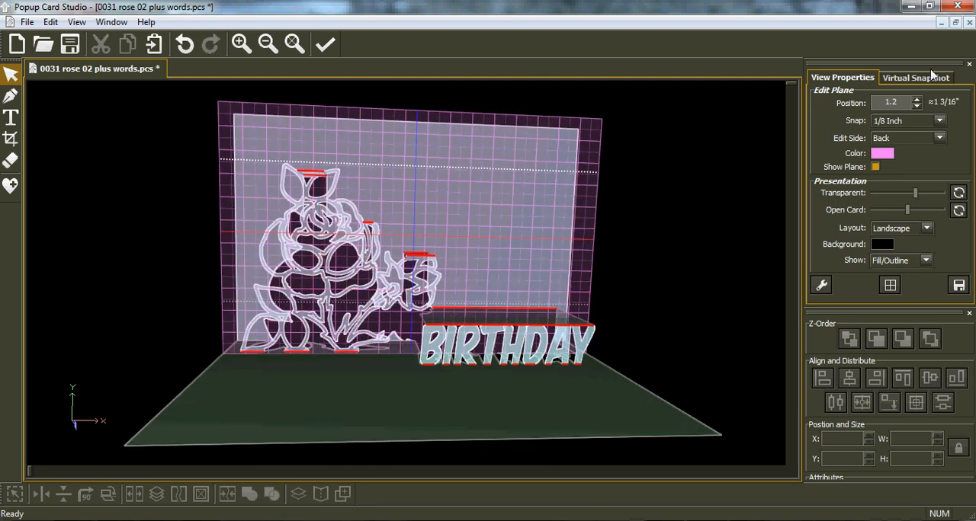
Set the back edit plane's position to 0.9" and check its depth against the rose from the side
{"action": "double_click", "coordinate": [890, 103]}
{"action": "type", "text": "."}
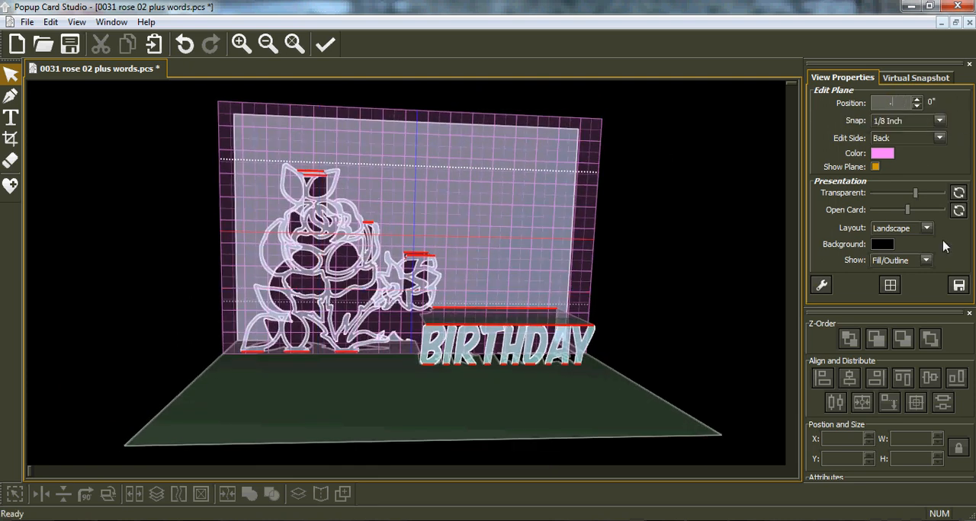
{"action": "type", "text": "9"}
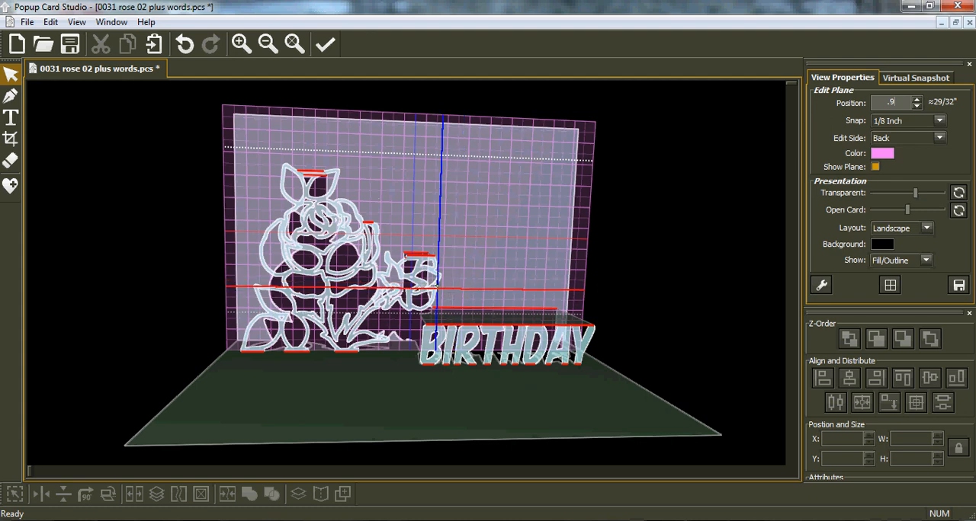
{"action": "right_click_drag", "start_coordinate": [583, 279], "coordinate": [217, 286]}
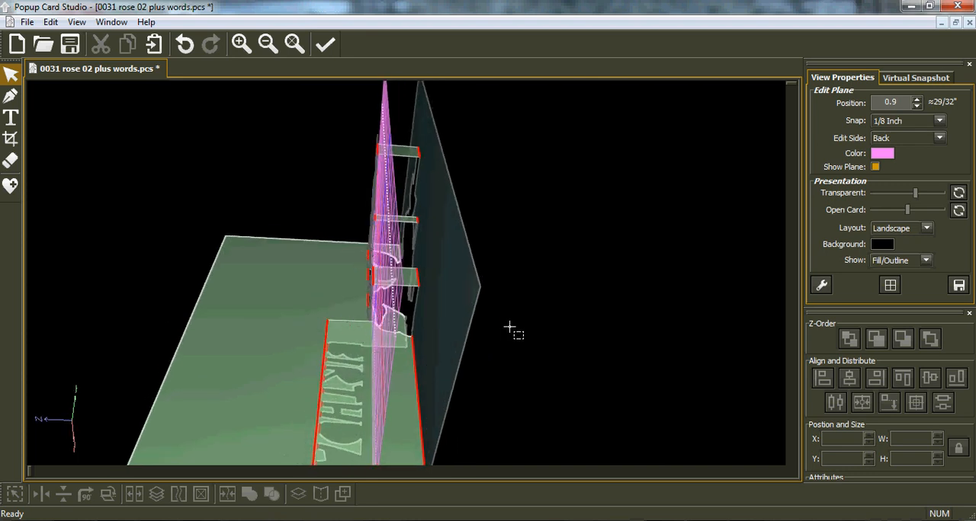
{"action": "right_click_drag", "start_coordinate": [526, 329], "coordinate": [761, 189]}
{"action": "right_click_drag", "start_coordinate": [307, 274], "coordinate": [439, 301]}
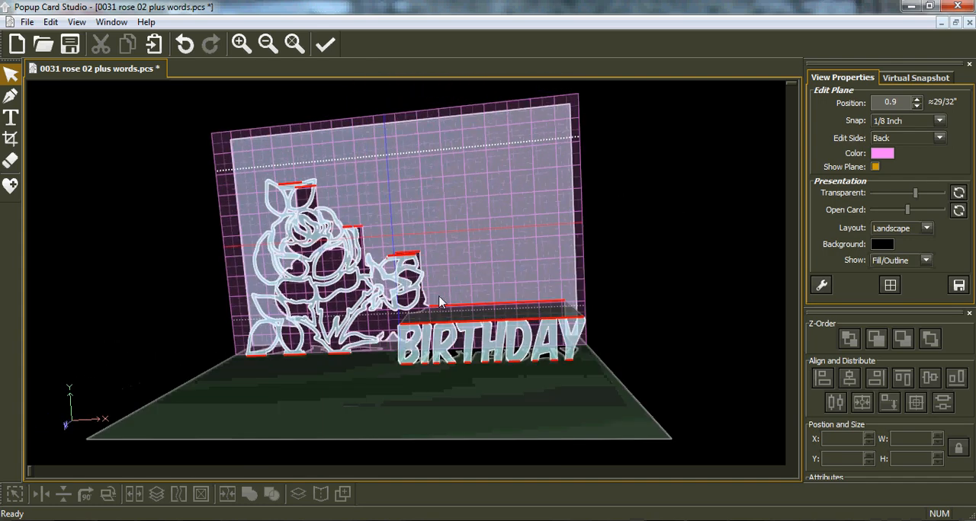
{"action": "left_click", "coordinate": [294, 44]}
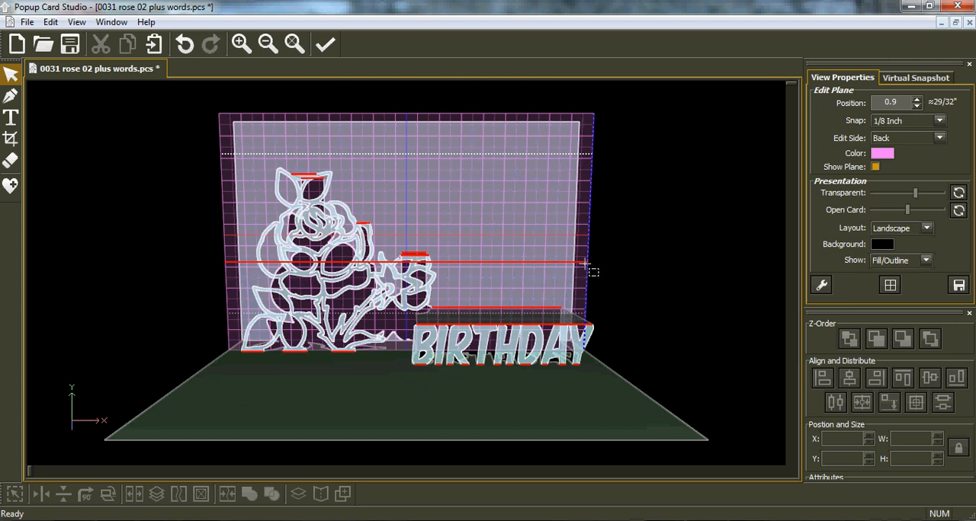
Add the text 80 in Komika Axis at 1 1/4 inch, below the BIRTHDAY lettering
{"action": "left_click", "coordinate": [9, 122]}
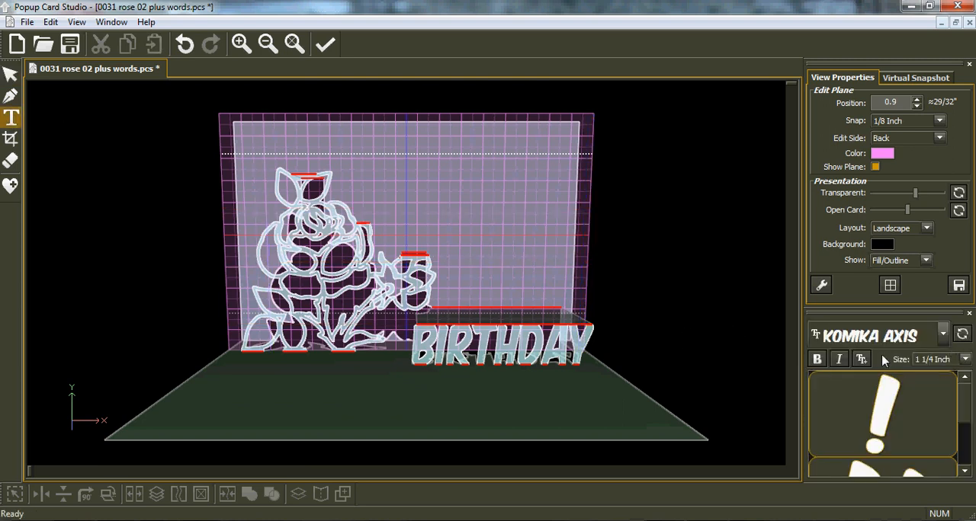
{"action": "left_click", "coordinate": [433, 417]}
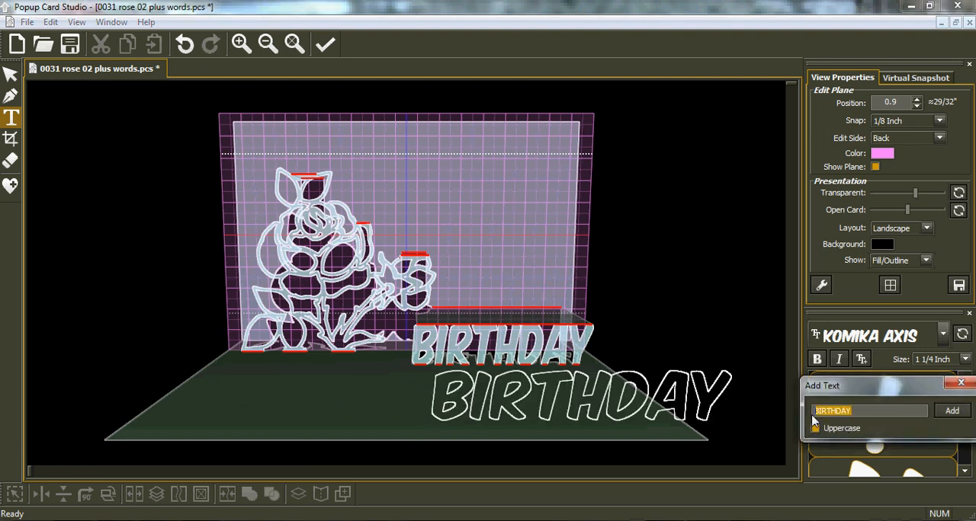
{"action": "type", "text": "80"}
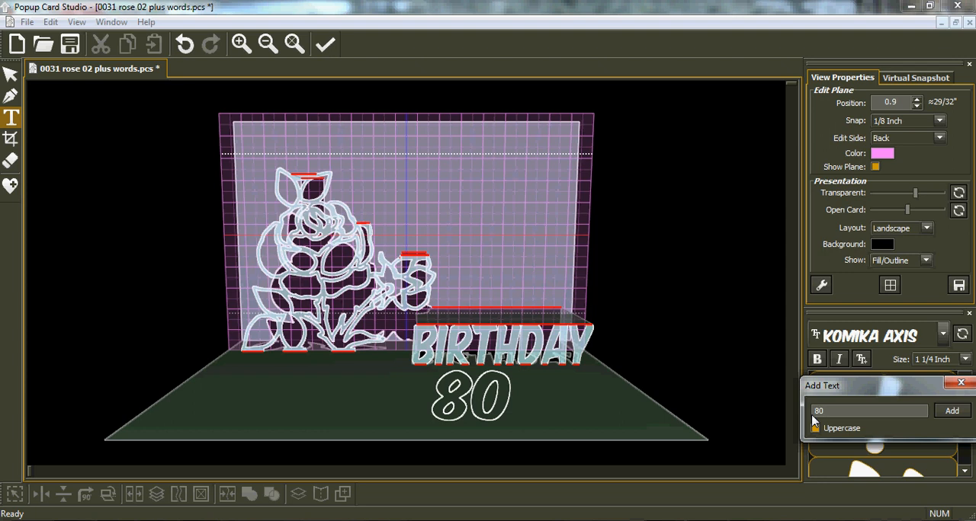
{"action": "key", "text": "Return"}
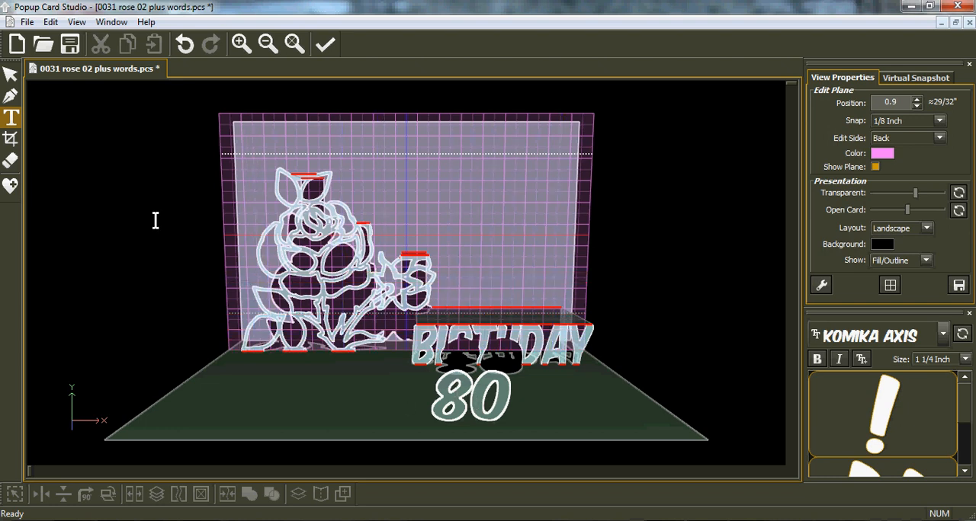
{"action": "left_click", "coordinate": [10, 76]}
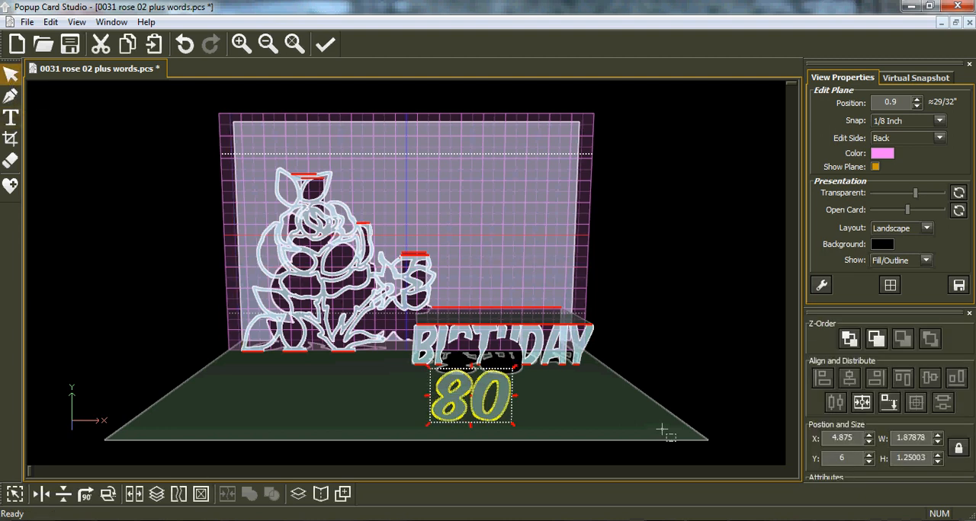
Move the 80 above the BIRTHDAY platform beside the rose, at about X 5, and resize it to about 2.75" wide and 3" high
{"action": "left_click_drag", "start_coordinate": [478, 420], "coordinate": [480, 298]}
{"action": "left_click_drag", "start_coordinate": [303, 163], "coordinate": [303, 164]}
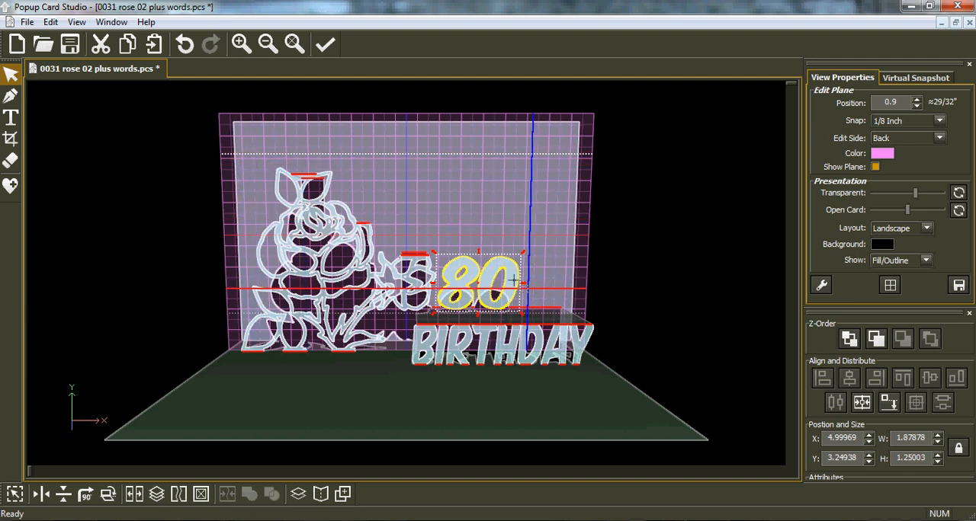
{"action": "left_click_drag", "start_coordinate": [523, 254], "coordinate": [552, 179]}
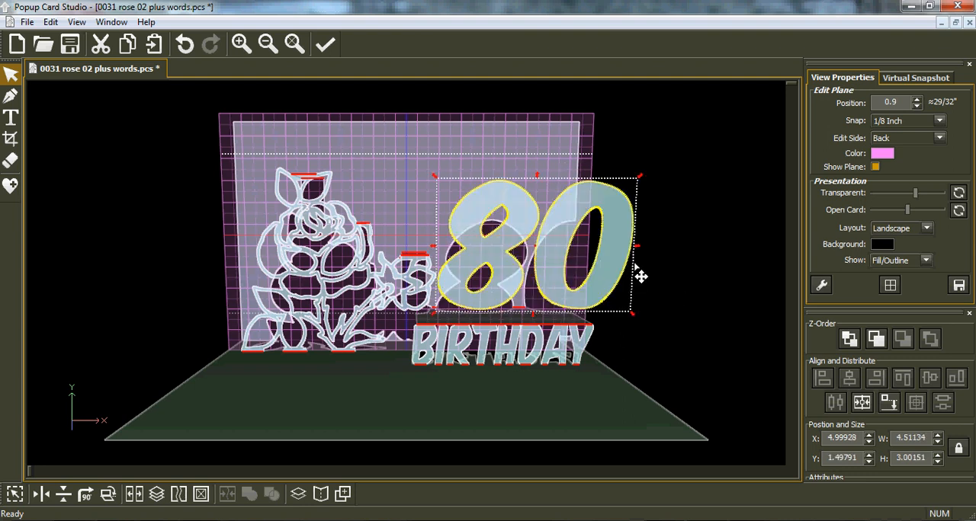
{"action": "left_click_drag", "start_coordinate": [639, 253], "coordinate": [563, 254]}
{"action": "left_click_drag", "start_coordinate": [524, 187], "coordinate": [499, 169]}
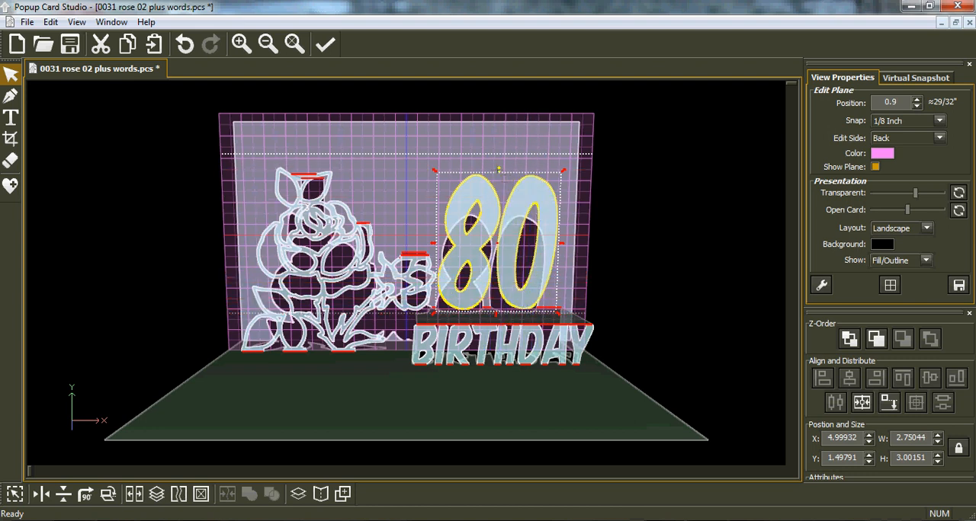
Stretch the 80 upward from its upper edge to about 3.25" high
{"action": "left_click_drag", "start_coordinate": [500, 172], "coordinate": [500, 142]}
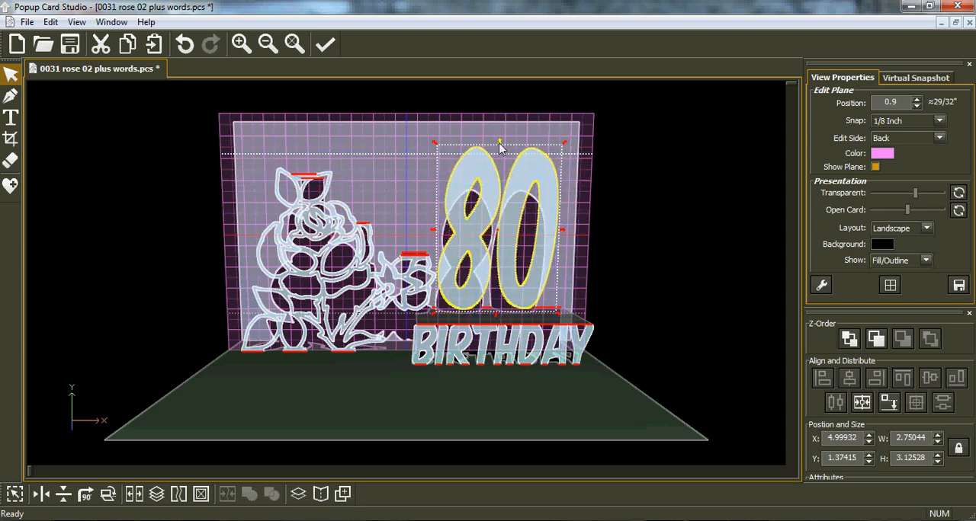
{"action": "left_click_drag", "start_coordinate": [500, 151], "coordinate": [505, 169]}
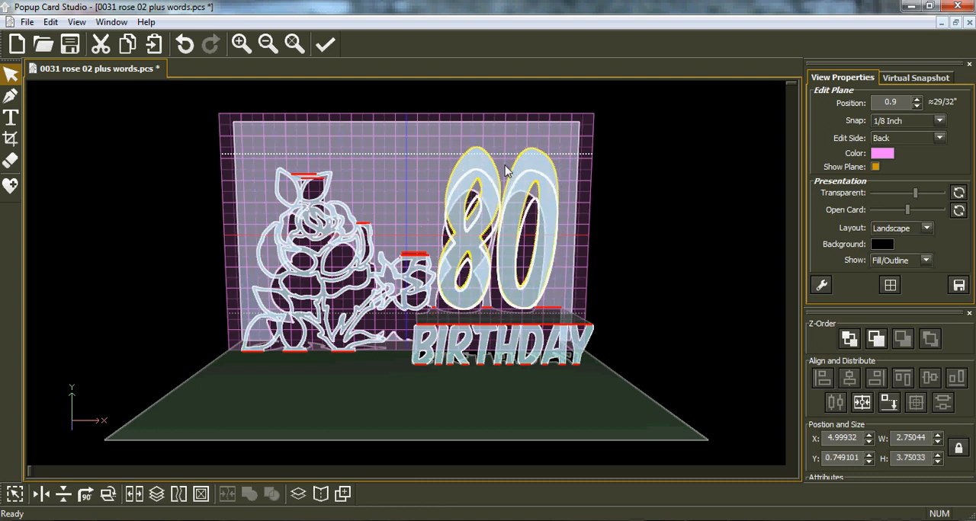
{"action": "left_click_drag", "start_coordinate": [612, 167], "coordinate": [601, 166]}
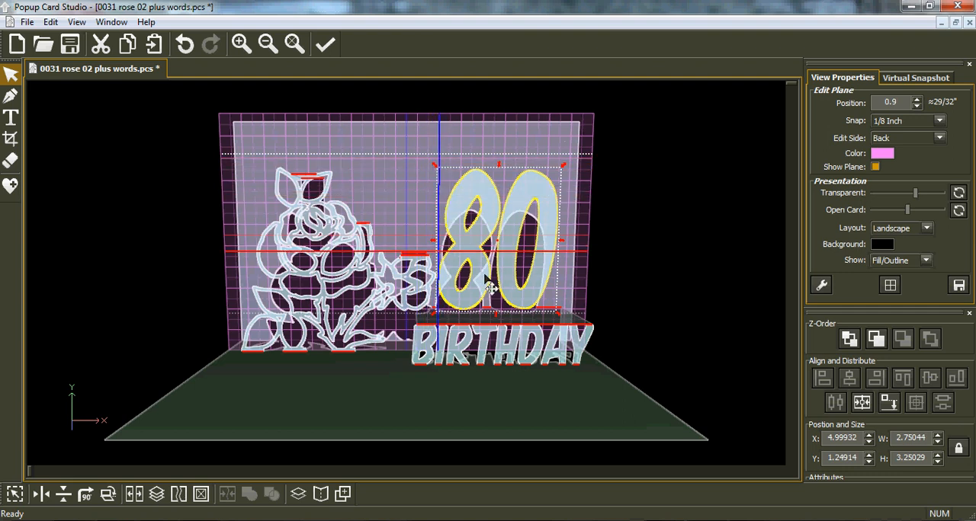
Crop thin strips off the upper and lower edges of the 80 with an exclusive rectangle to leave flat fold edges
{"action": "left_click", "coordinate": [12, 143]}
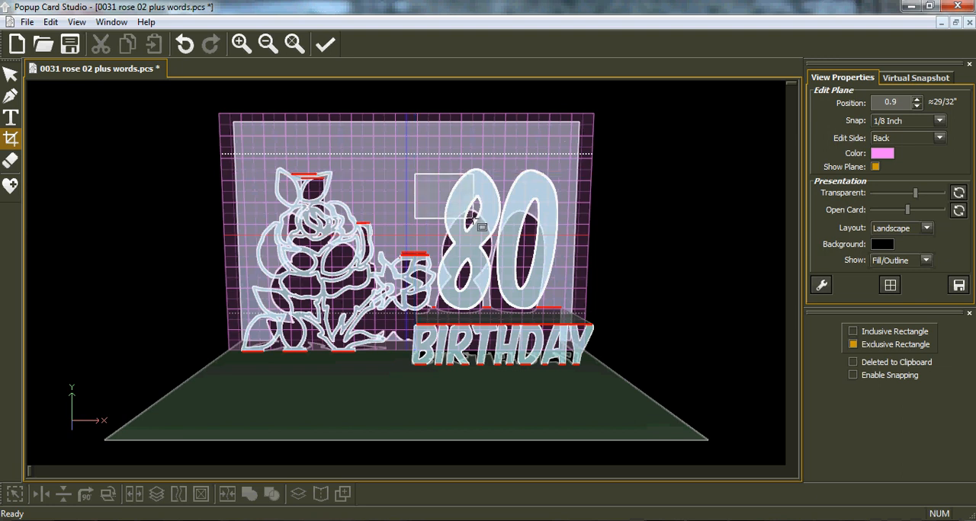
{"action": "left_click_drag", "start_coordinate": [482, 177], "coordinate": [590, 162]}
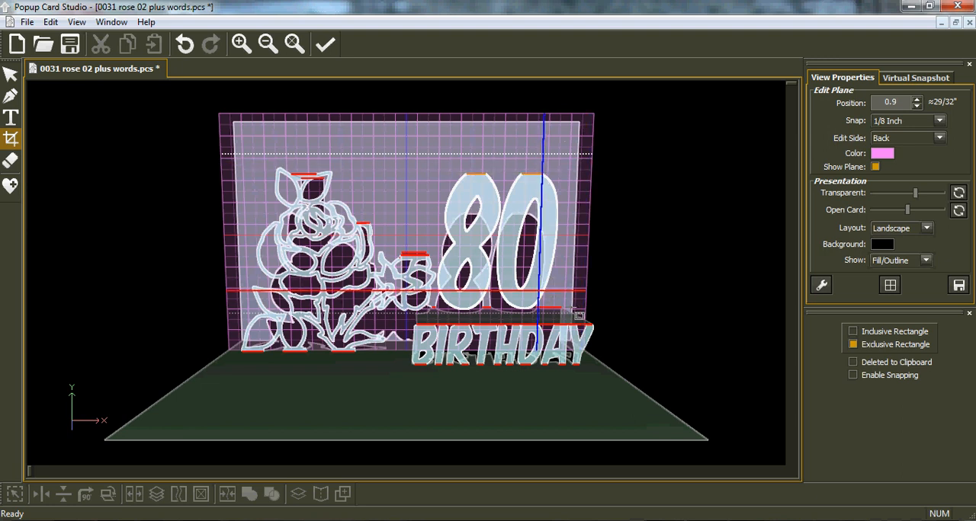
{"action": "mouse_move", "coordinate": [600, 301]}
{"action": "left_mouse_down"}
{"action": "mouse_move", "coordinate": [510, 313]}
{"action": "mouse_move", "coordinate": [584, 309]}
{"action": "left_mouse_up"}
{"action": "left_click_drag", "start_coordinate": [473, 321], "coordinate": [437, 313]}
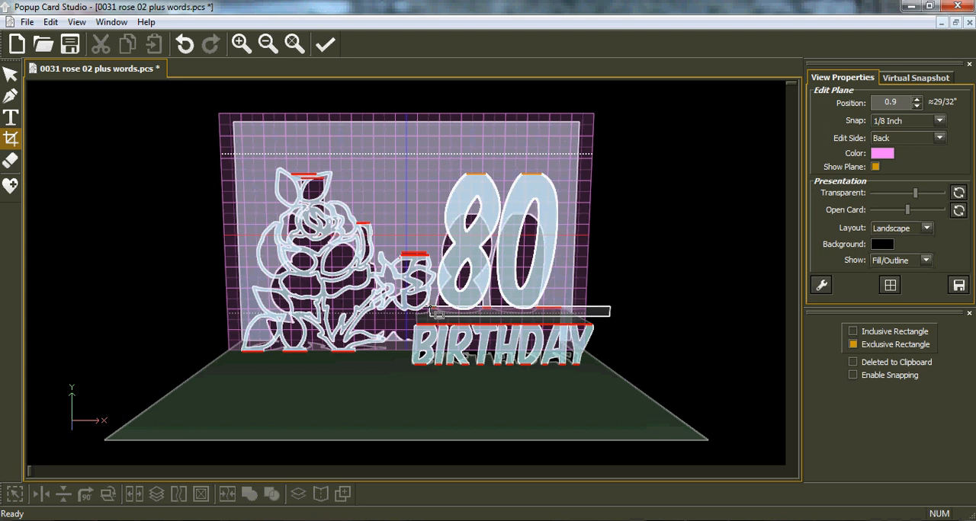
{"action": "left_click_drag", "start_coordinate": [505, 308], "coordinate": [505, 309]}
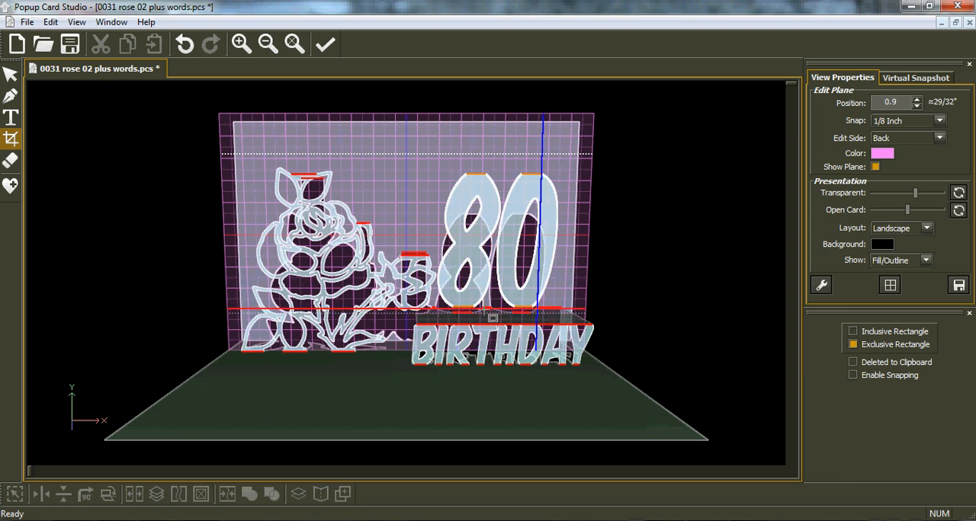
Align the 80 down onto the BIRTHDAY platform at X 5, undoing the second alignment to the card floor
{"action": "left_click", "coordinate": [11, 76]}
{"action": "left_click", "coordinate": [503, 242]}
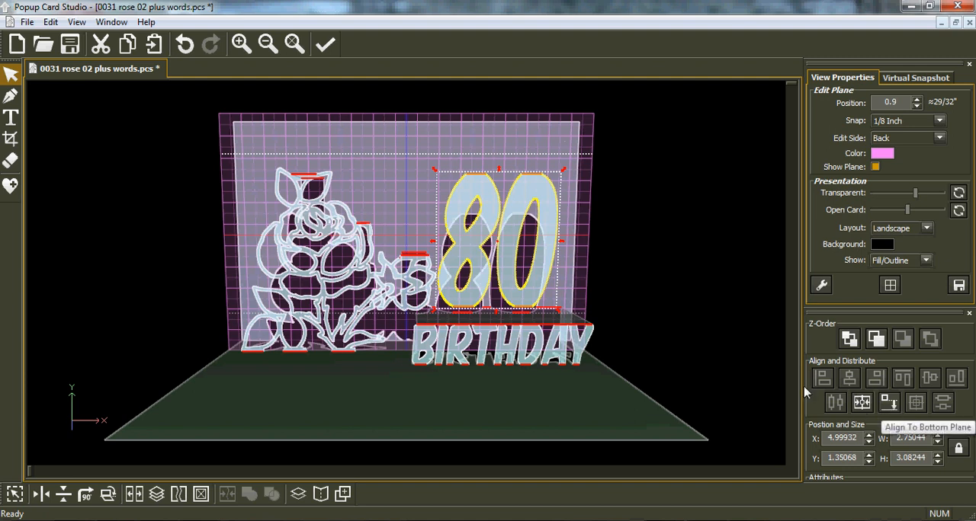
{"action": "left_click", "coordinate": [890, 404]}
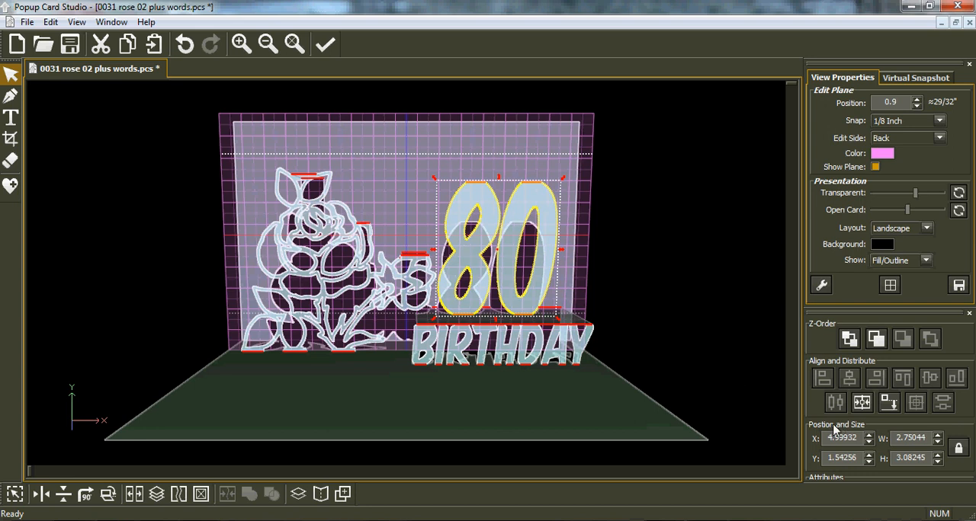
{"action": "left_click", "coordinate": [892, 412]}
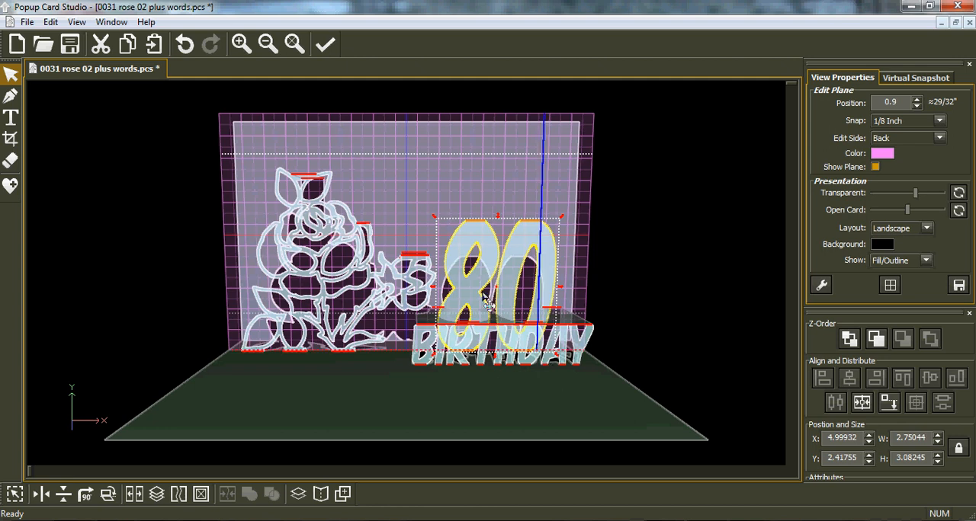
{"action": "left_click", "coordinate": [185, 43]}
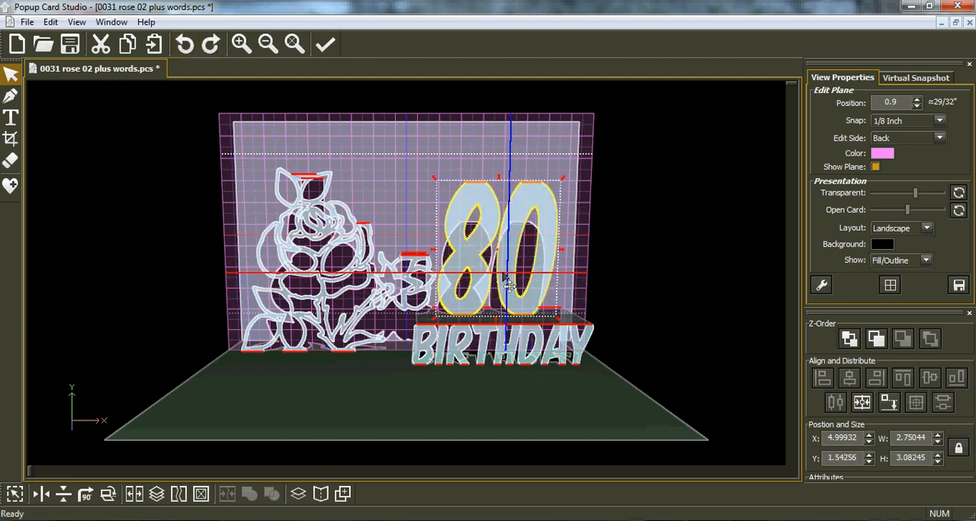
{"action": "left_click_drag", "start_coordinate": [590, 286], "coordinate": [574, 299]}
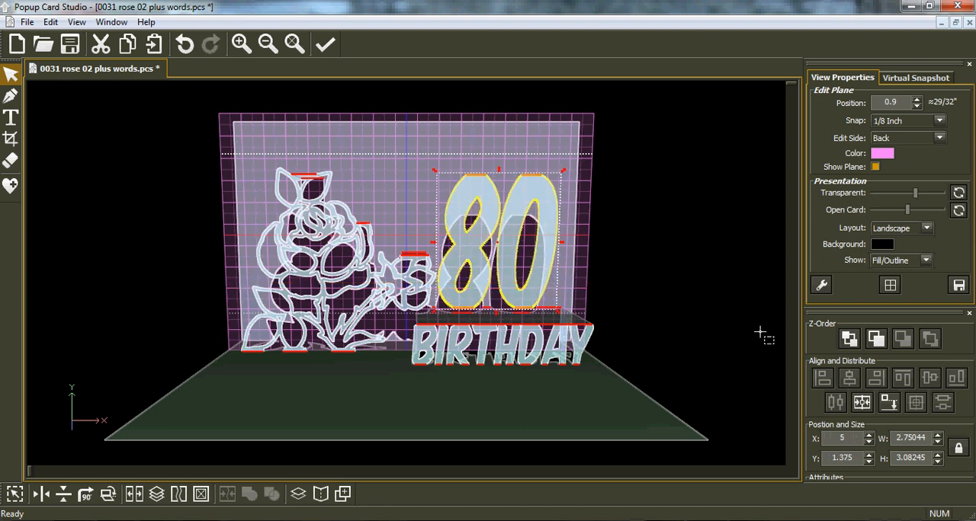
{"action": "left_click", "coordinate": [888, 403]}
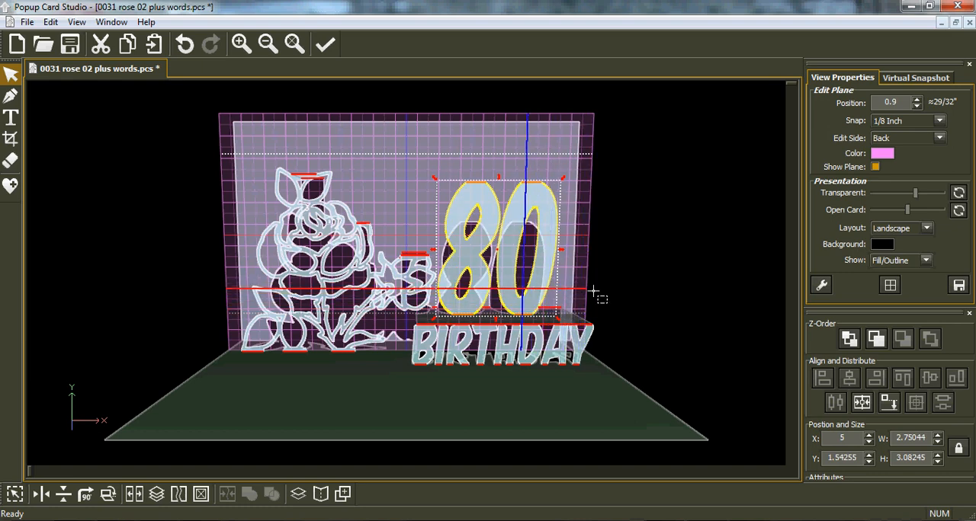
Switch the edit side to Bottom and move the edit plane to the flat upper edge of the 80, at position 3.95745"
{"action": "middle_click_drag", "start_coordinate": [582, 283], "coordinate": [346, 361]}
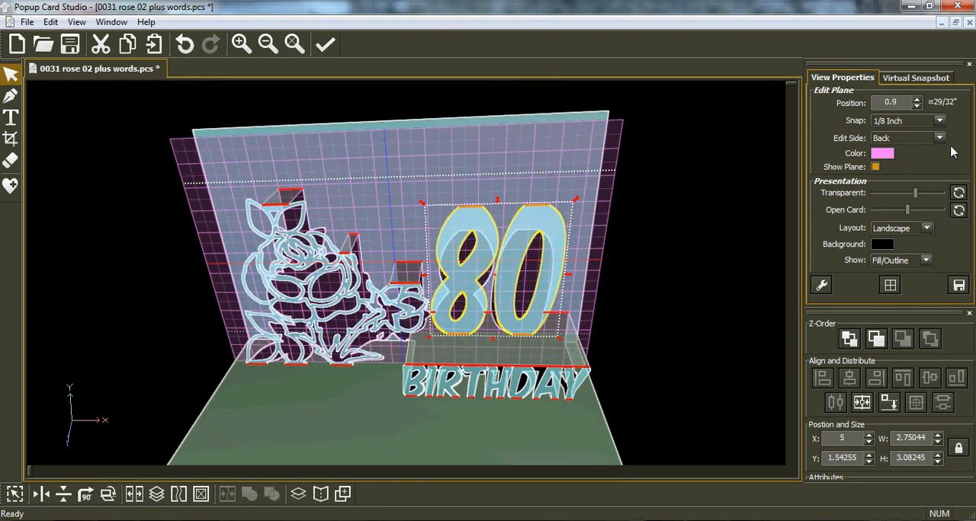
{"action": "left_click", "coordinate": [939, 139]}
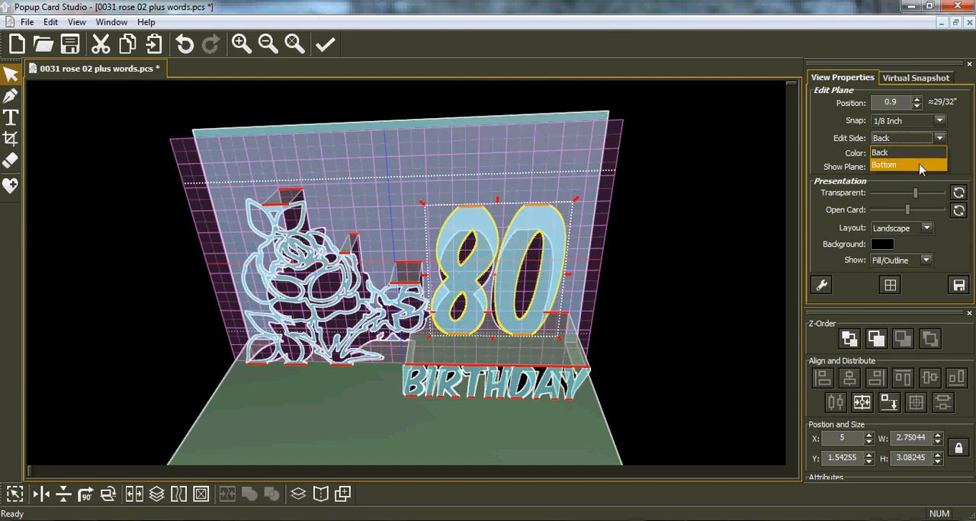
{"action": "left_click", "coordinate": [919, 167]}
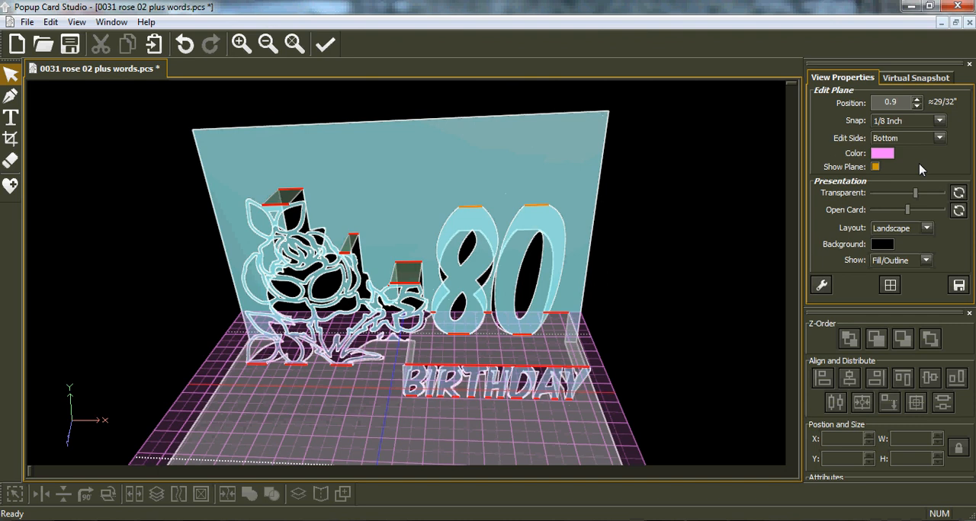
{"action": "key", "text": "Tab"}
{"action": "key", "text": "Tab"}
{"action": "key", "text": "Tab"}
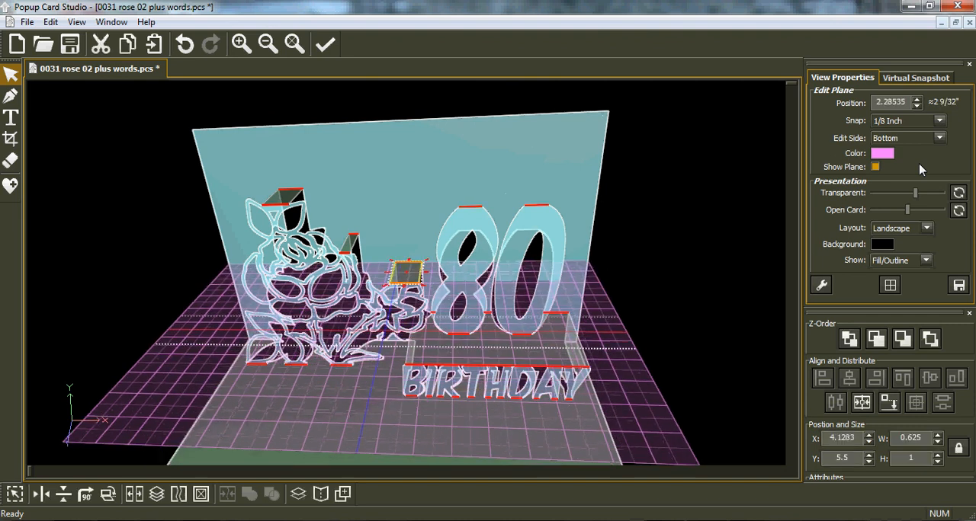
{"action": "key", "text": "Tab"}
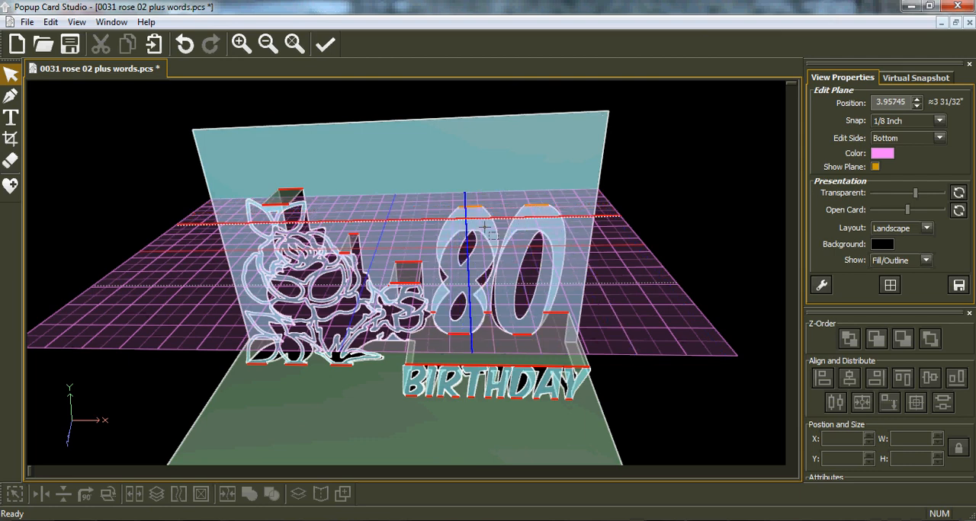
{"action": "middle_click_drag", "start_coordinate": [483, 233], "coordinate": [283, 286]}
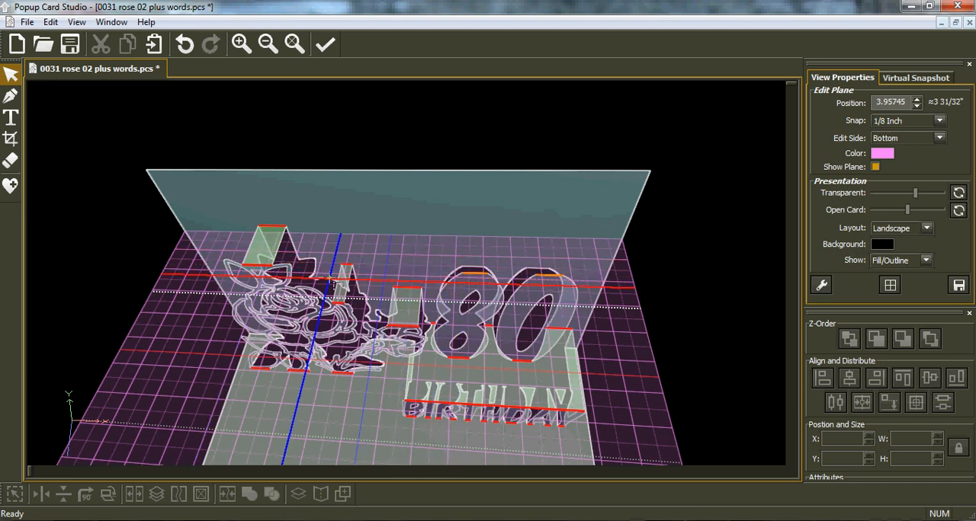
Draw a two-point rectangle about 0.44" wide and 0.9" deep connecting the top of the 8 to the back panel
{"action": "left_click", "coordinate": [12, 99]}
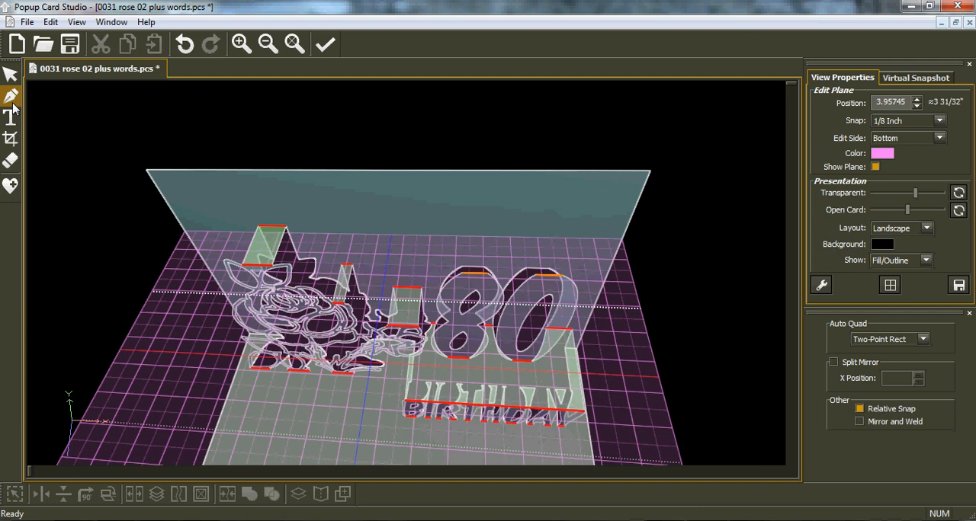
{"action": "left_click", "coordinate": [465, 274]}
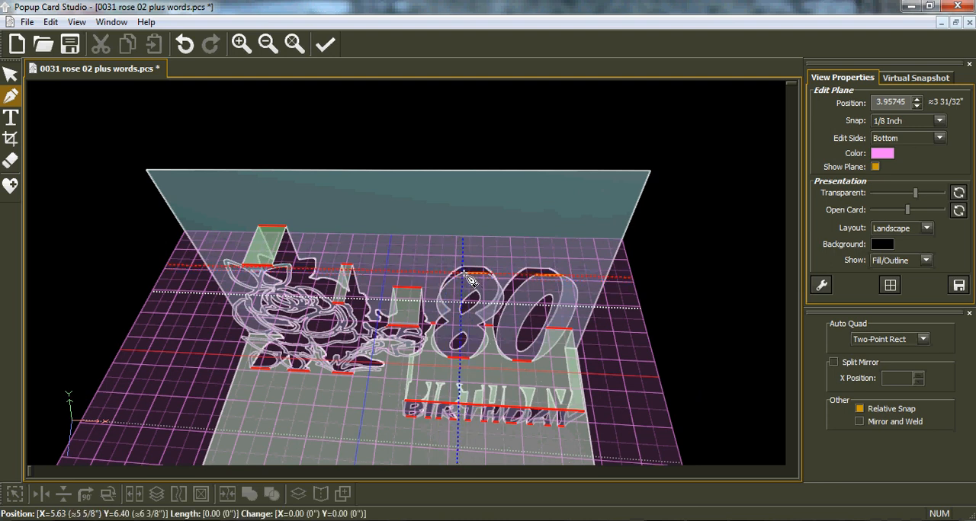
{"action": "left_click", "coordinate": [486, 239]}
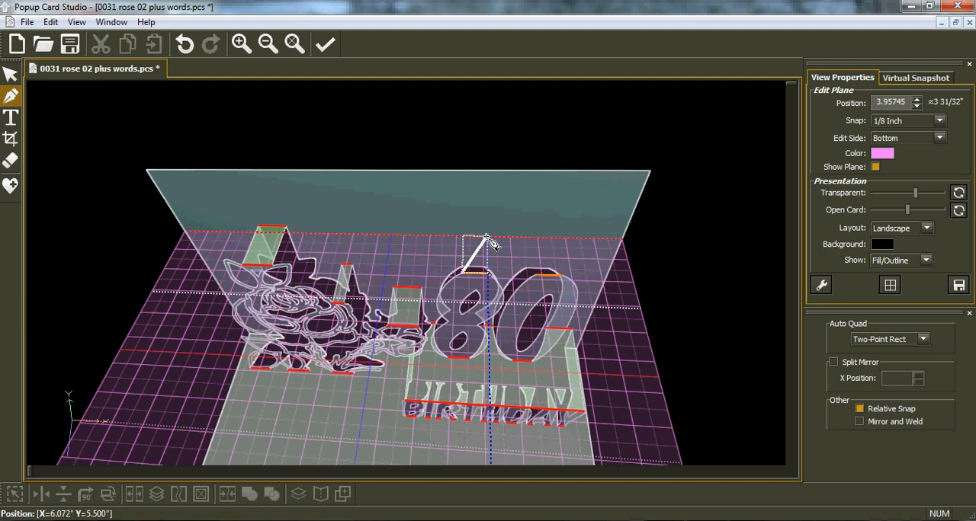
Draw a two-point rectangle about 0.45" by 0.9" from the top of the 0 to the back panel, with snap set to 1/4 inch
{"action": "left_click", "coordinate": [539, 273]}
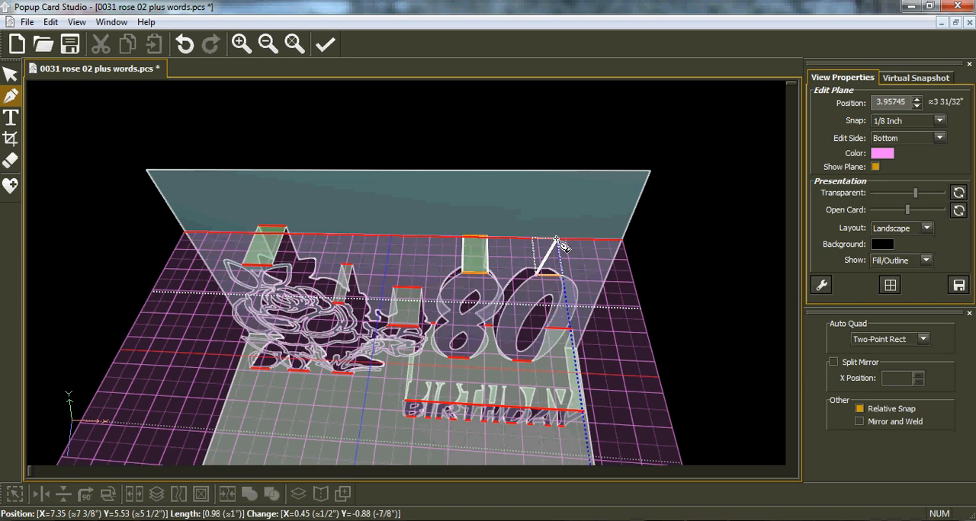
{"action": "scroll", "coordinate": [558, 242], "scroll_direction": "up", "scroll_amount": 4}
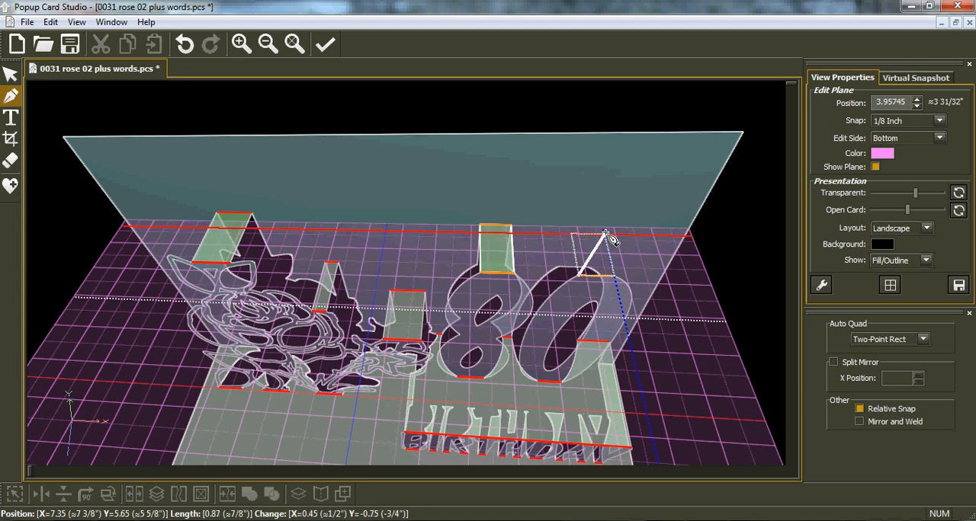
{"action": "left_click", "coordinate": [937, 121]}
{"action": "left_click", "coordinate": [916, 153]}
{"action": "key", "text": "Down"}
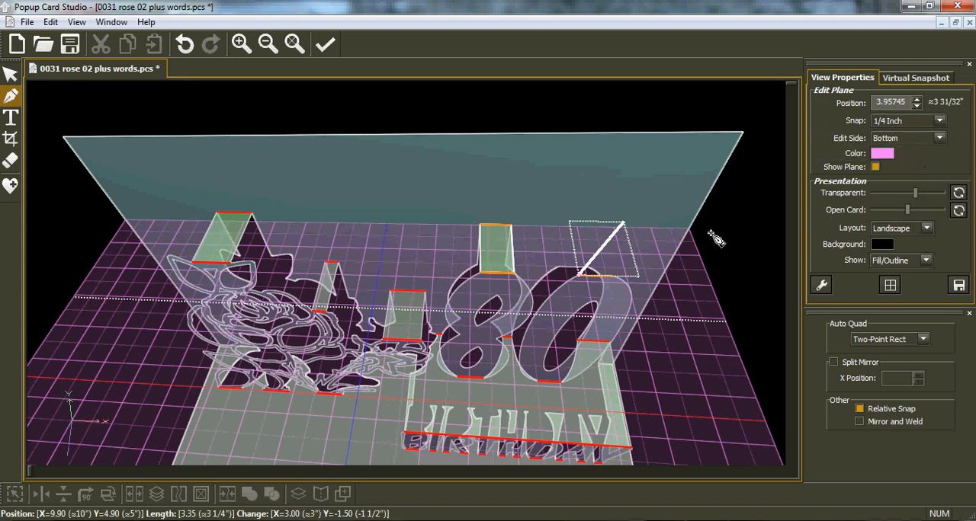
{"action": "left_click", "coordinate": [603, 229]}
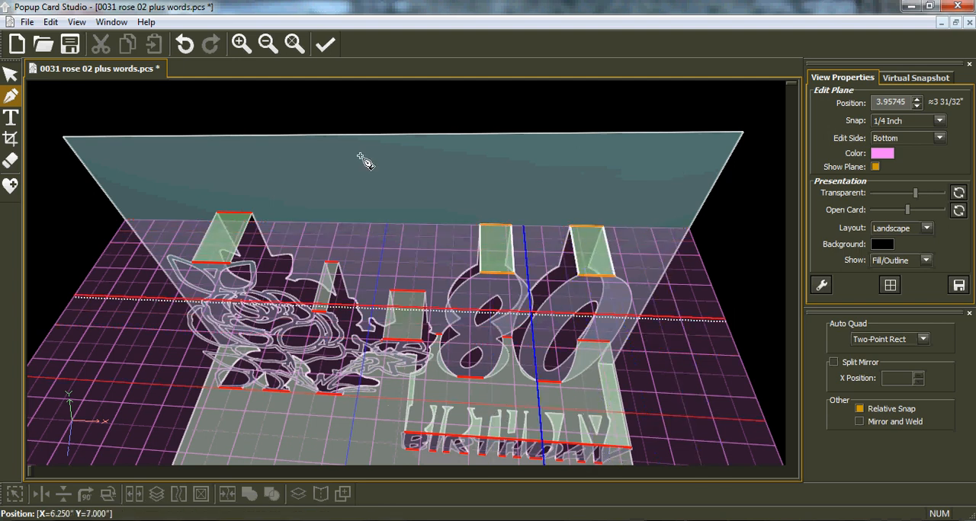
Switch the edit side to Back, set the edit plane's position to 1.5" and check its depth from the side
{"action": "left_click", "coordinate": [294, 44]}
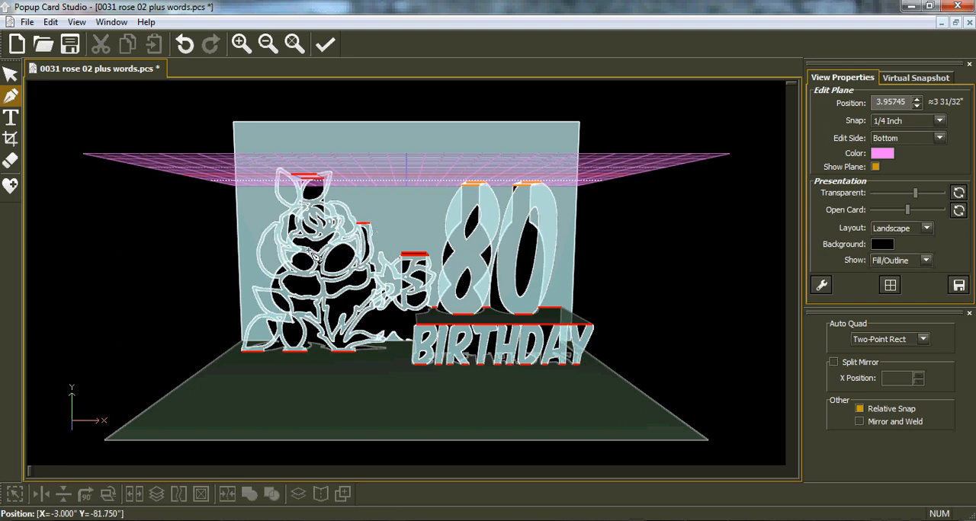
{"action": "mouse_move", "coordinate": [581, 257]}
{"action": "right_mouse_down"}
{"action": "mouse_move", "coordinate": [409, 247]}
{"action": "mouse_move", "coordinate": [380, 293]}
{"action": "mouse_move", "coordinate": [320, 317]}
{"action": "mouse_move", "coordinate": [261, 291]}
{"action": "mouse_move", "coordinate": [229, 292]}
{"action": "mouse_move", "coordinate": [561, 286]}
{"action": "mouse_move", "coordinate": [579, 259]}
{"action": "right_mouse_up"}
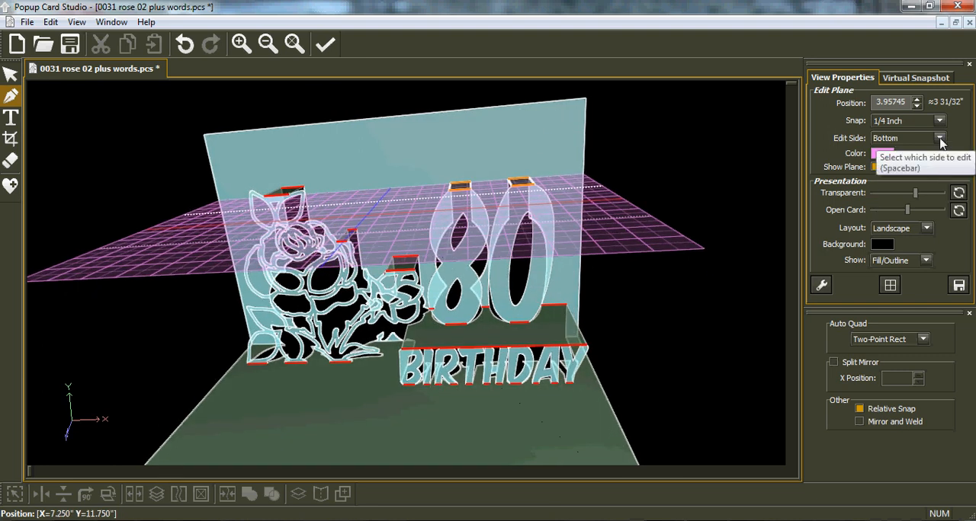
{"action": "left_click", "coordinate": [940, 139]}
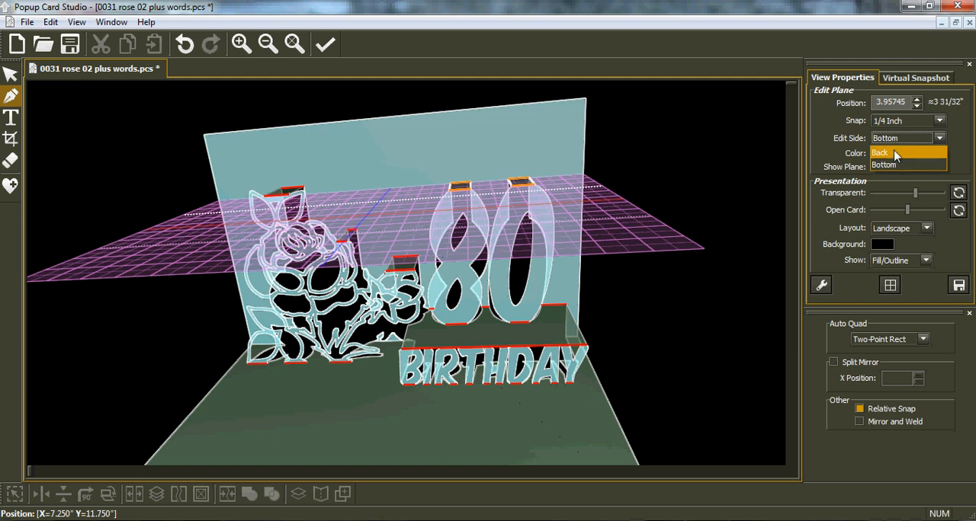
{"action": "left_click", "coordinate": [895, 152]}
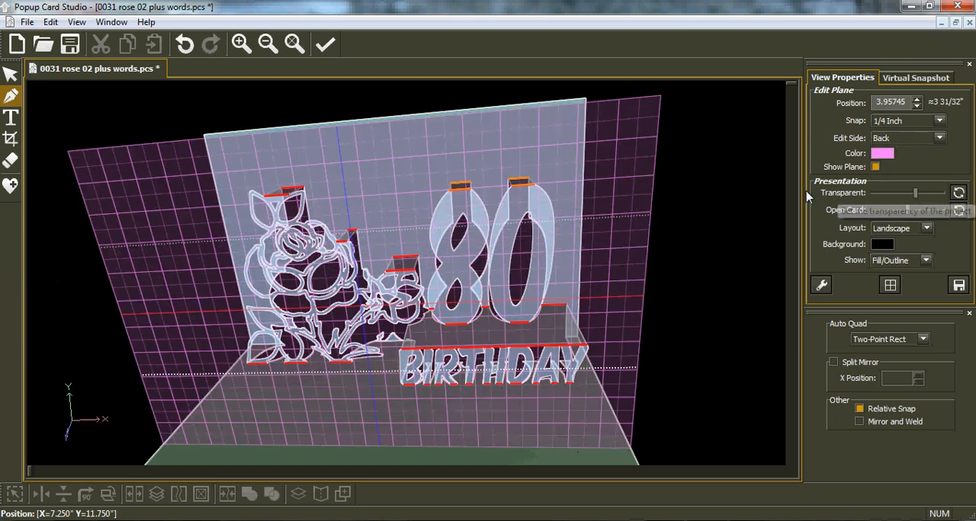
{"action": "left_click_drag", "start_coordinate": [905, 102], "coordinate": [867, 103]}
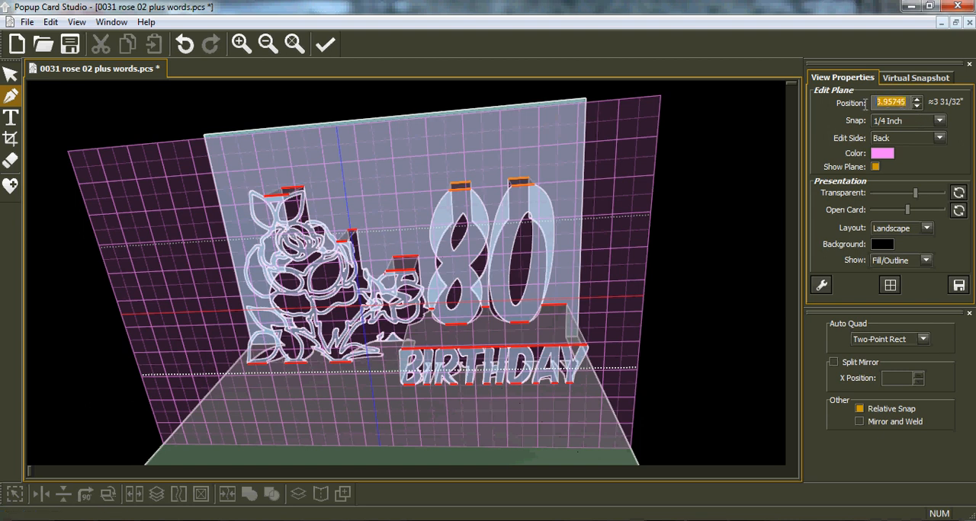
{"action": "type", "text": "1.5"}
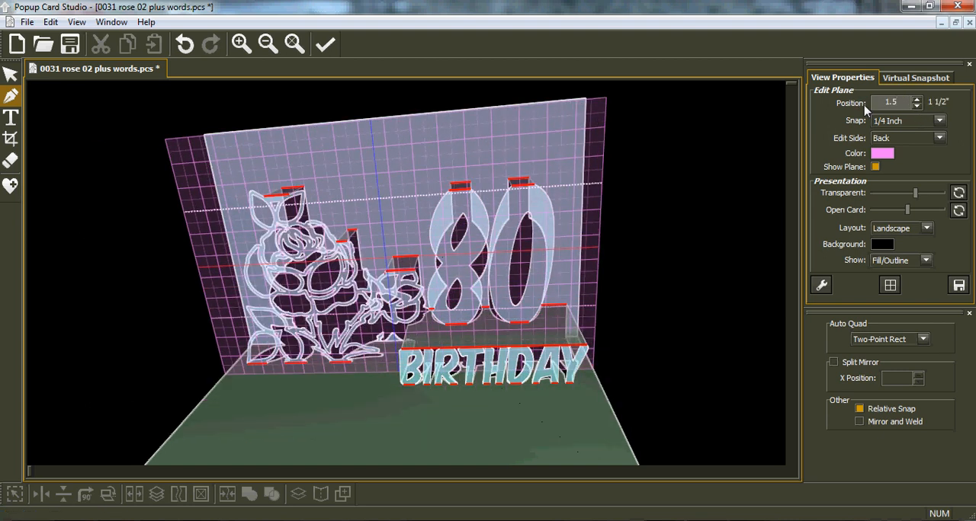
{"action": "middle_click_drag", "start_coordinate": [568, 302], "coordinate": [401, 381]}
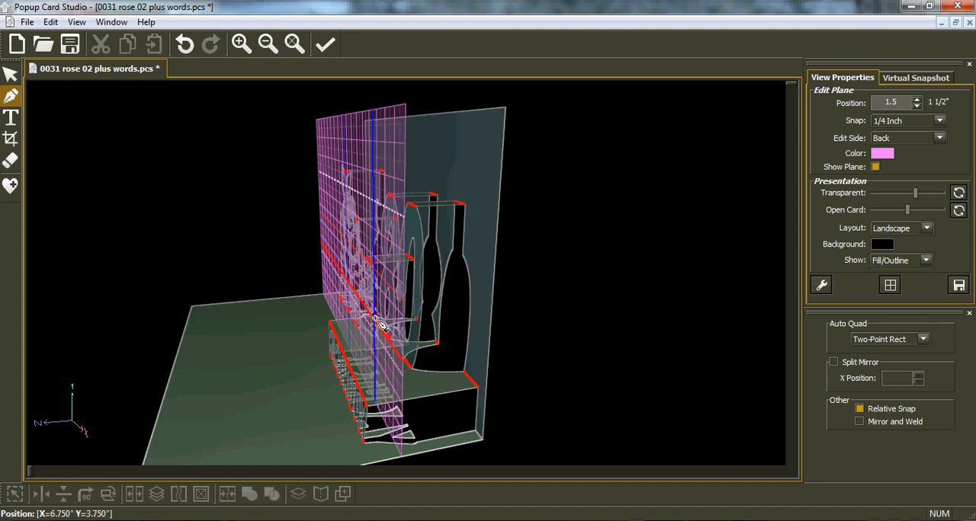
{"action": "middle_click_drag", "start_coordinate": [307, 303], "coordinate": [627, 262]}
{"action": "left_click", "coordinate": [295, 44]}
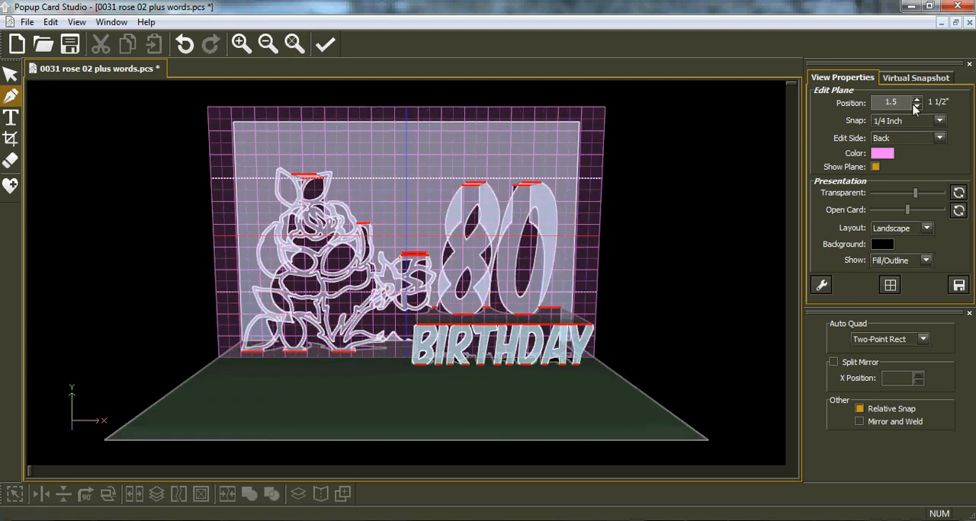
Add the uppercase text TH in Komika Axis at 1 1/4 inch just below the BIRTHDAY lettering
{"action": "left_click", "coordinate": [11, 117]}
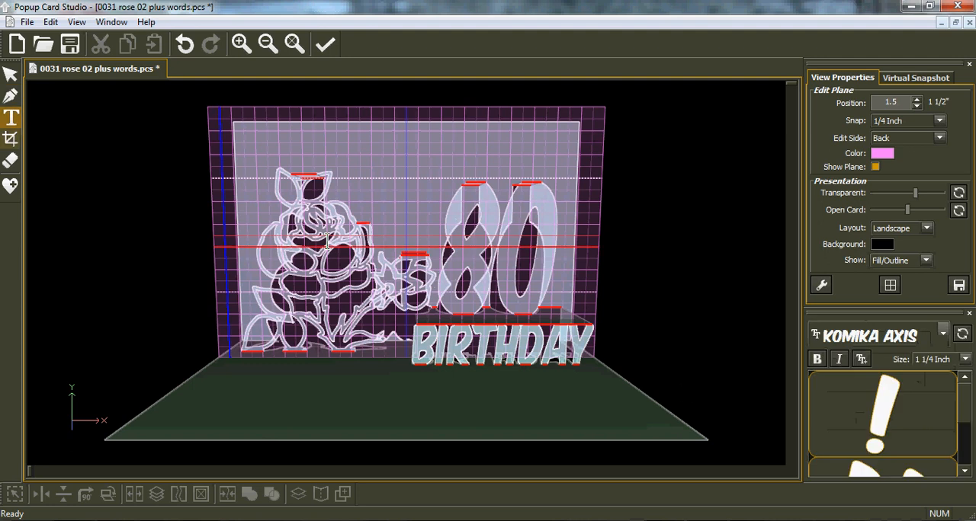
{"action": "left_click", "coordinate": [522, 417]}
{"action": "type", "text": "TH"}
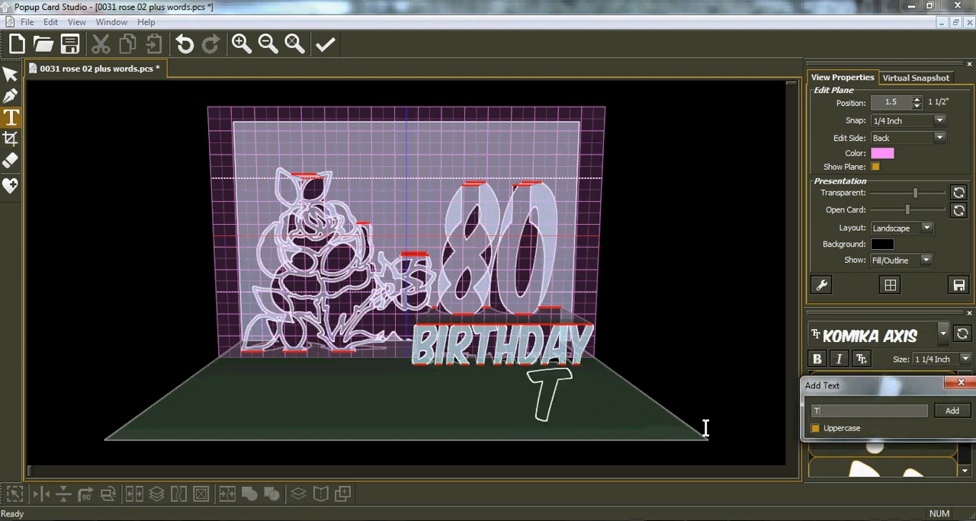
{"action": "left_click", "coordinate": [959, 411]}
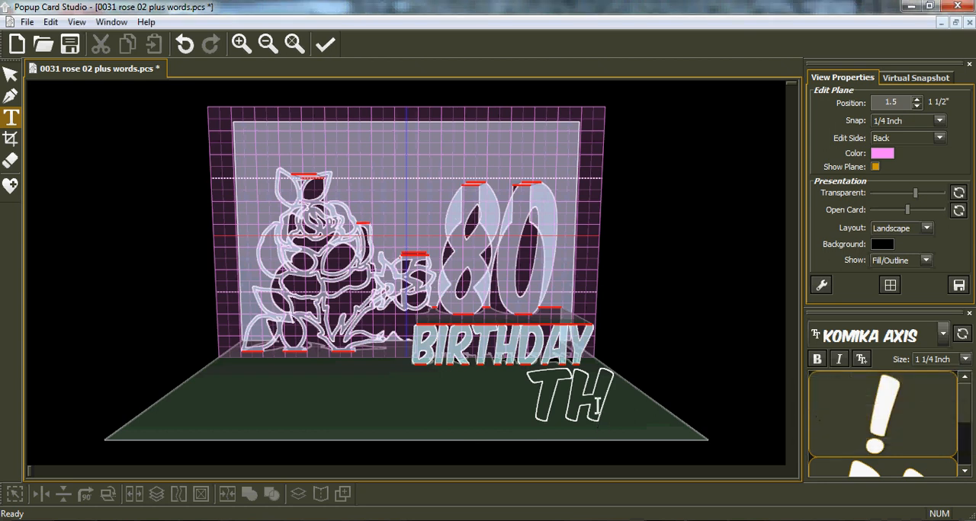
Move the TH lettering up over the lower part of the 0 and scale it down to about 1.17" by 0.75"
{"action": "left_click", "coordinate": [12, 79]}
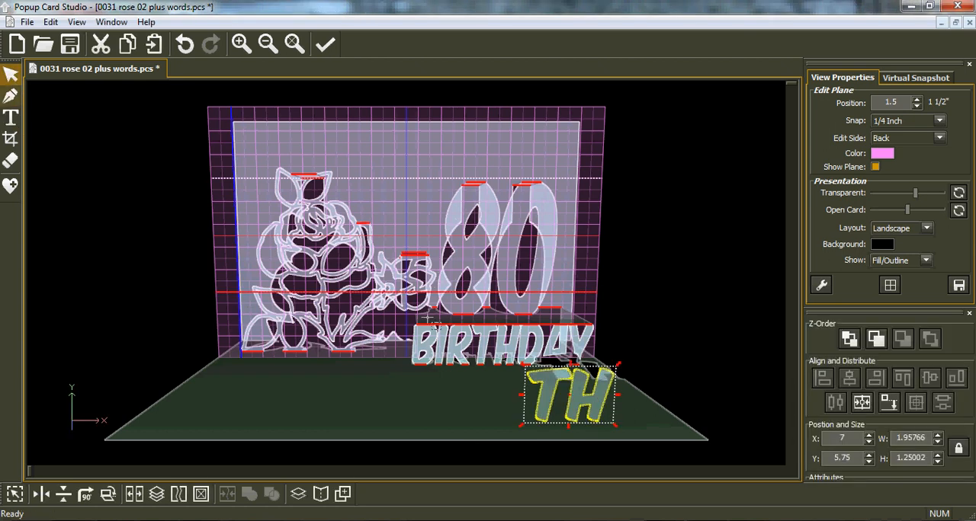
{"action": "left_click_drag", "start_coordinate": [584, 412], "coordinate": [554, 309]}
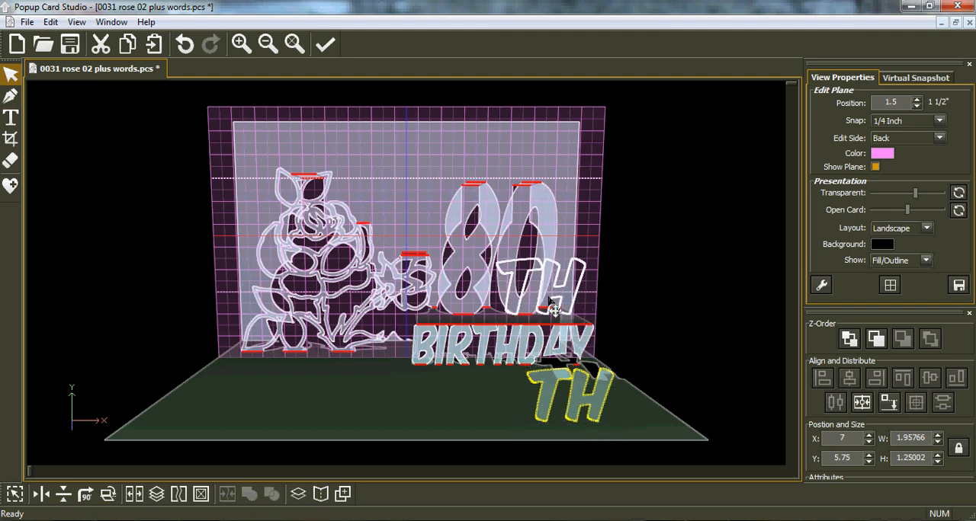
{"action": "left_click_drag", "start_coordinate": [582, 336], "coordinate": [583, 326]}
{"action": "middle_click_drag", "start_coordinate": [577, 325], "coordinate": [470, 318]}
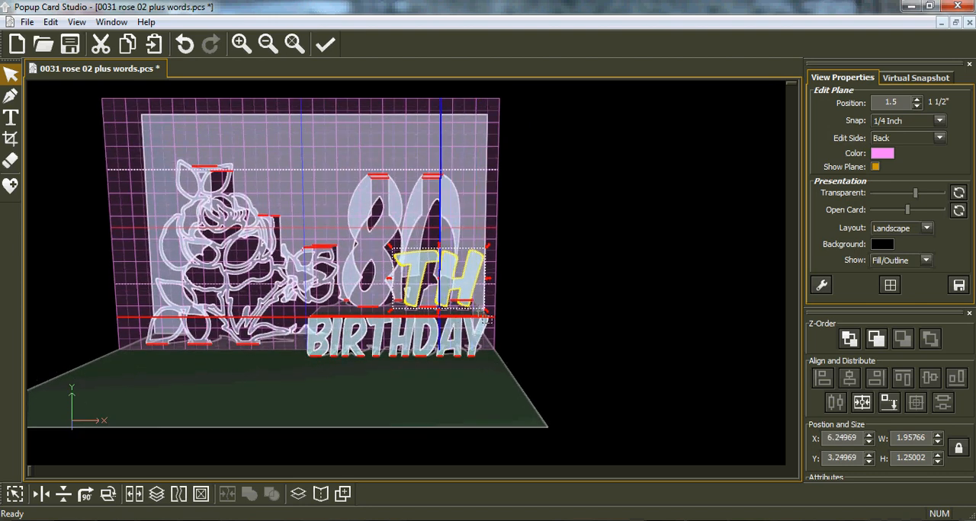
{"action": "scroll", "coordinate": [480, 316], "scroll_direction": "up", "scroll_amount": 2}
{"action": "scroll", "coordinate": [485, 321], "scroll_direction": "up", "scroll_amount": 2}
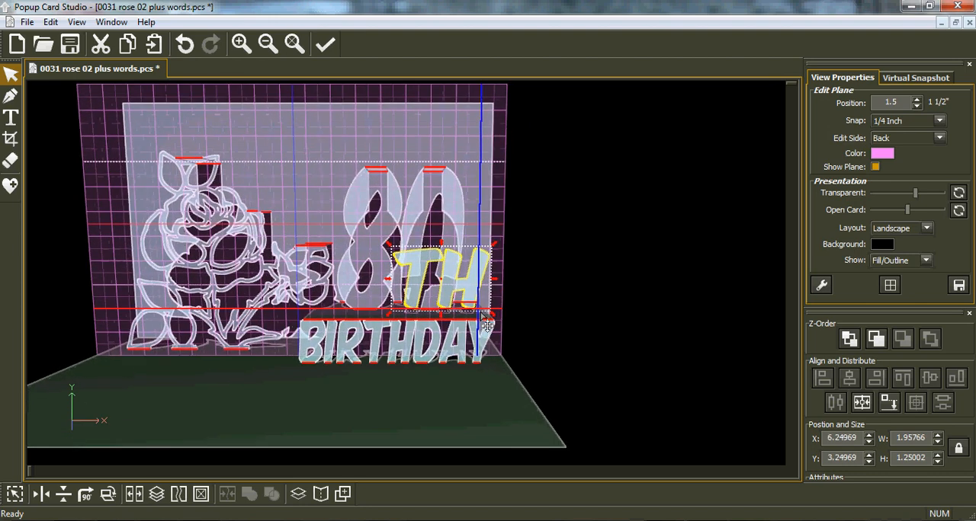
{"action": "scroll", "coordinate": [486, 325], "scroll_direction": "up", "scroll_amount": 4}
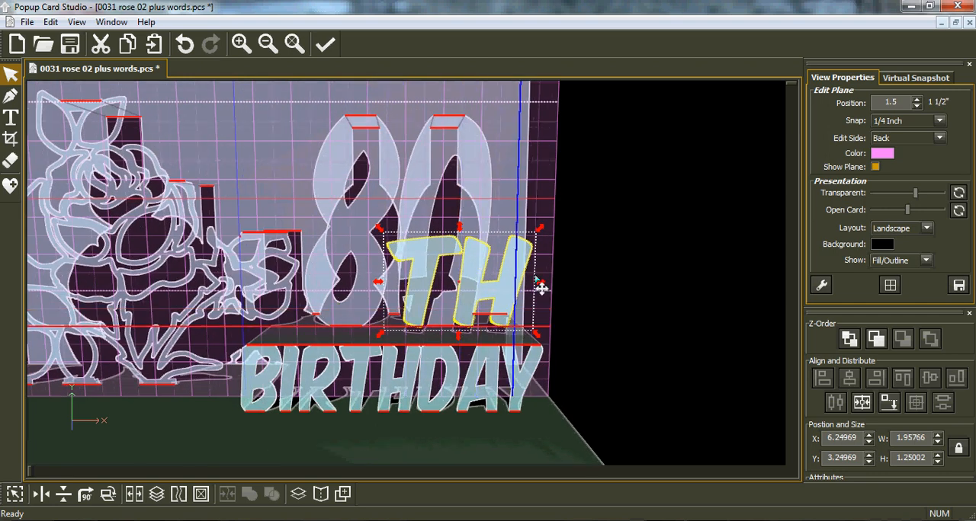
{"action": "left_click_drag", "start_coordinate": [379, 230], "coordinate": [462, 280]}
{"action": "left_click_drag", "start_coordinate": [592, 318], "coordinate": [593, 320]}
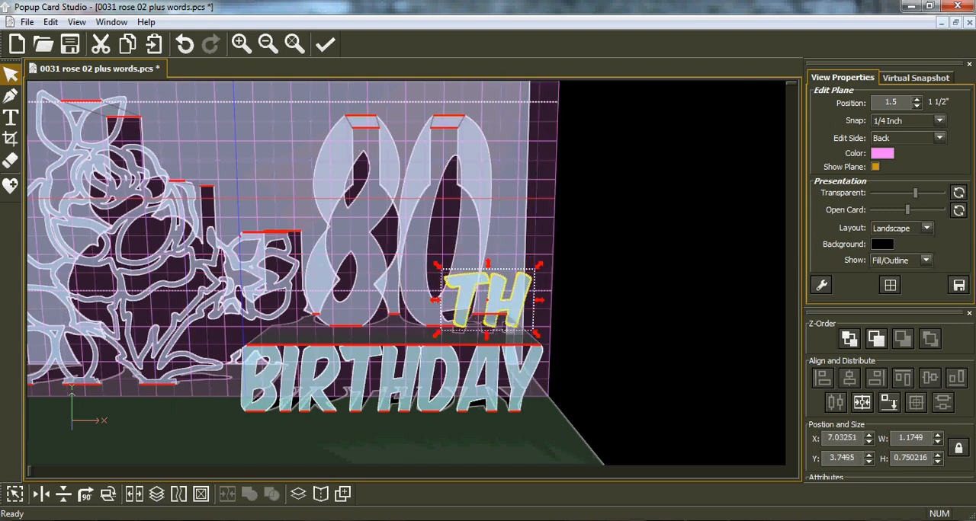
Crop the TH lettering with an Inclusive Rectangle to flatten its top and bottom edges, leaving it about 0.66" high
{"action": "left_click", "coordinate": [14, 141]}
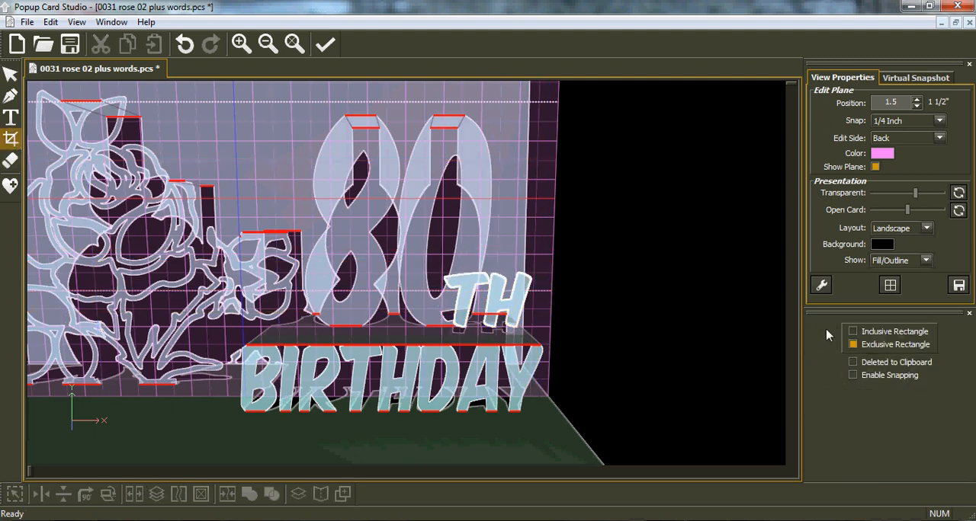
{"action": "left_click", "coordinate": [853, 333]}
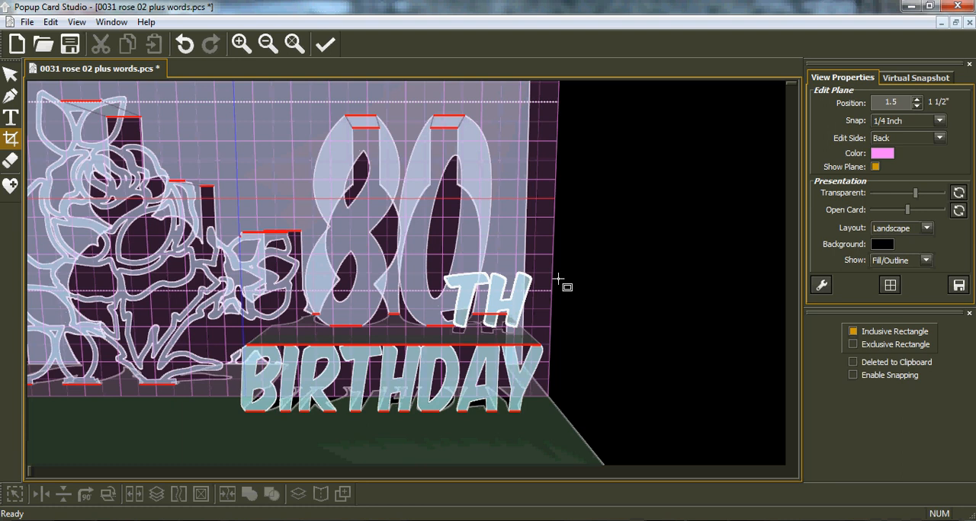
{"action": "left_click_drag", "start_coordinate": [468, 292], "coordinate": [440, 324]}
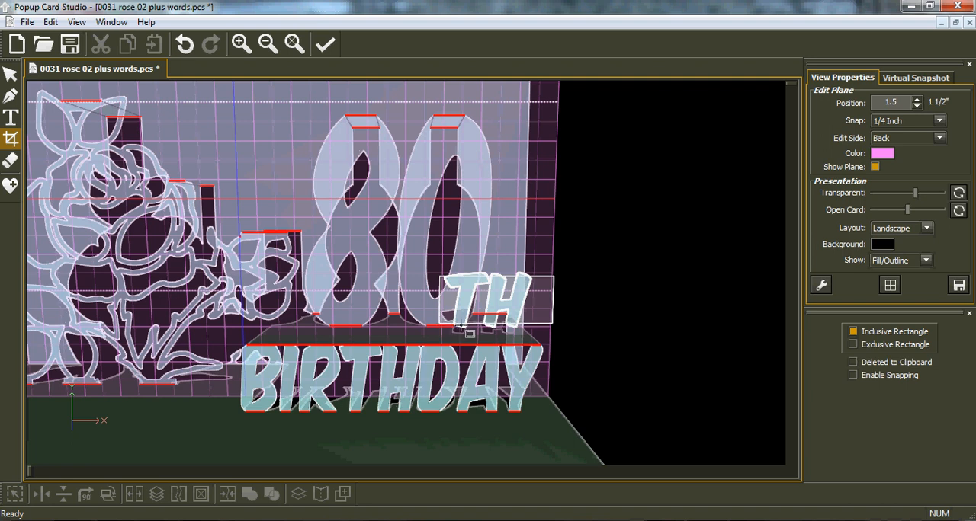
{"action": "left_click_drag", "start_coordinate": [461, 325], "coordinate": [462, 326]}
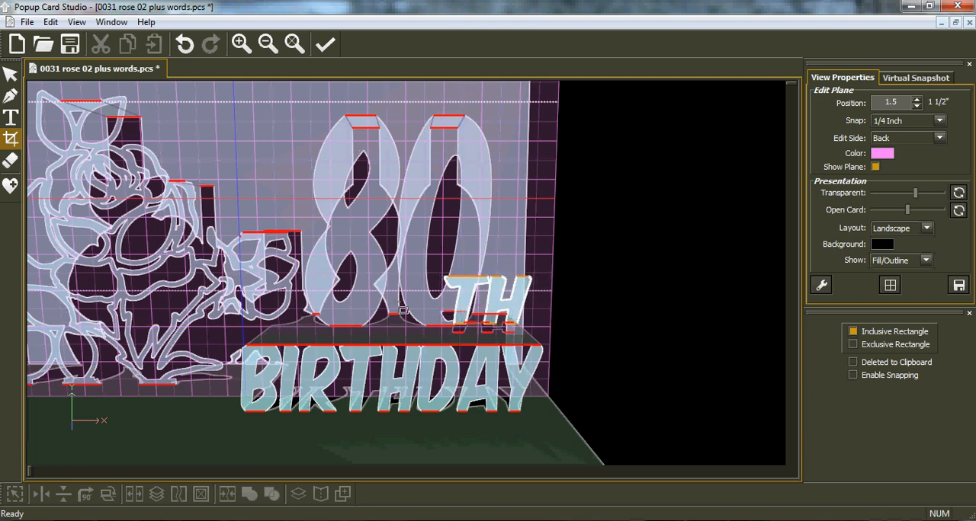
Drop the TH lettering onto the shelf above BIRTHDAY and scale it to about 1" by 0.56"
{"action": "left_click", "coordinate": [10, 73]}
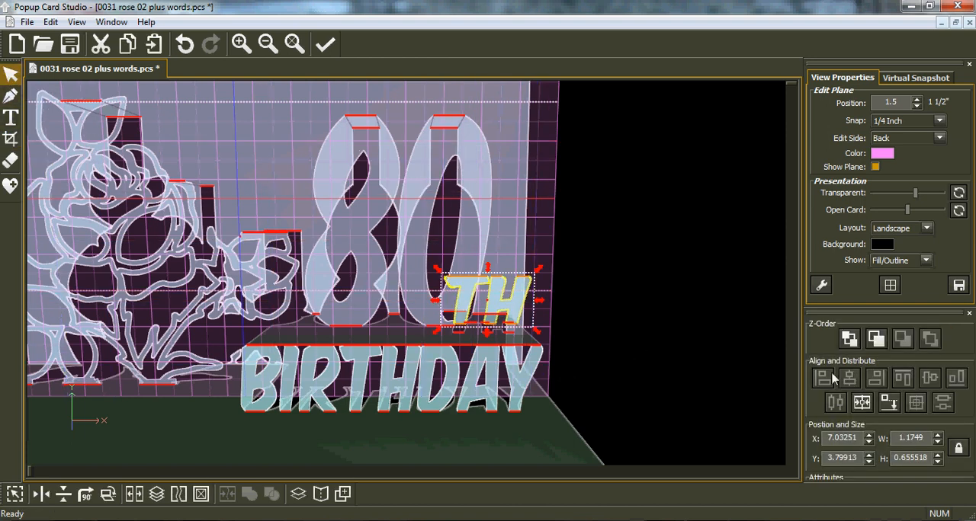
{"action": "left_click", "coordinate": [890, 403]}
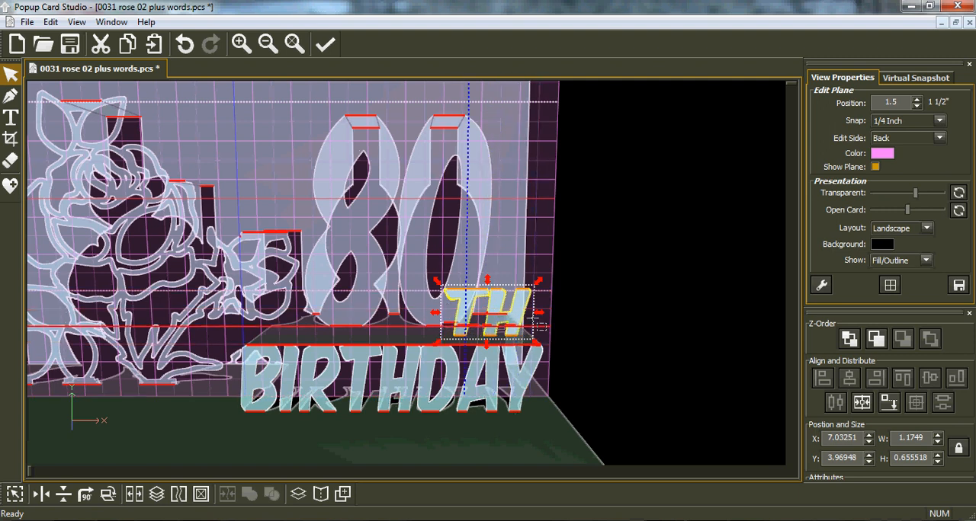
{"action": "middle_click_drag", "start_coordinate": [485, 315], "coordinate": [461, 316]}
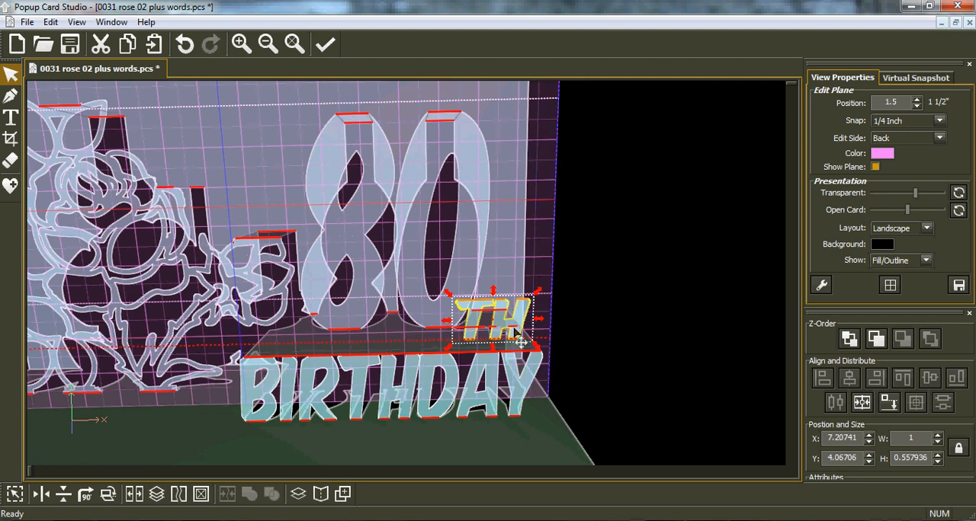
{"action": "left_click_drag", "start_coordinate": [448, 295], "coordinate": [448, 295]}
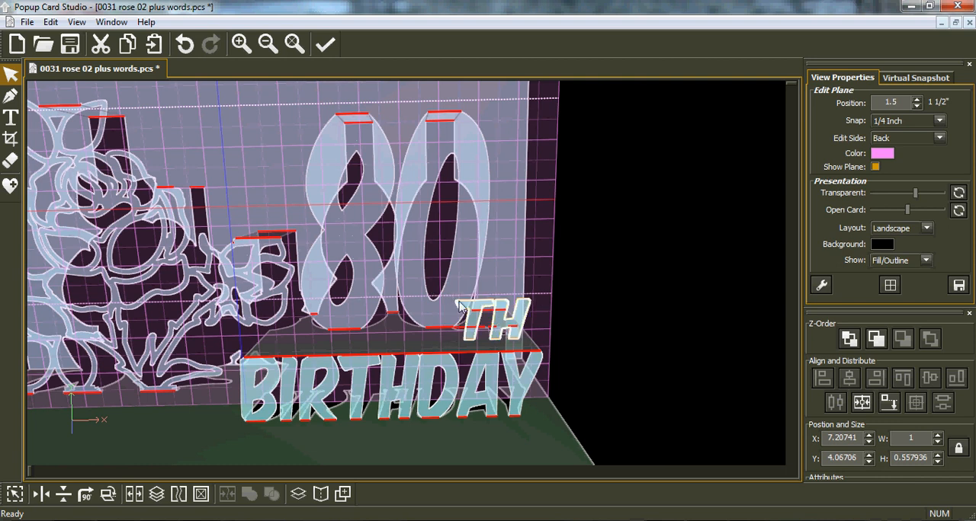
Set snap to 1/128 inch, enlarge the TH to about 1.16" by 0.65", nudge it up and drop it onto the shelf again
{"action": "left_click", "coordinate": [939, 120]}
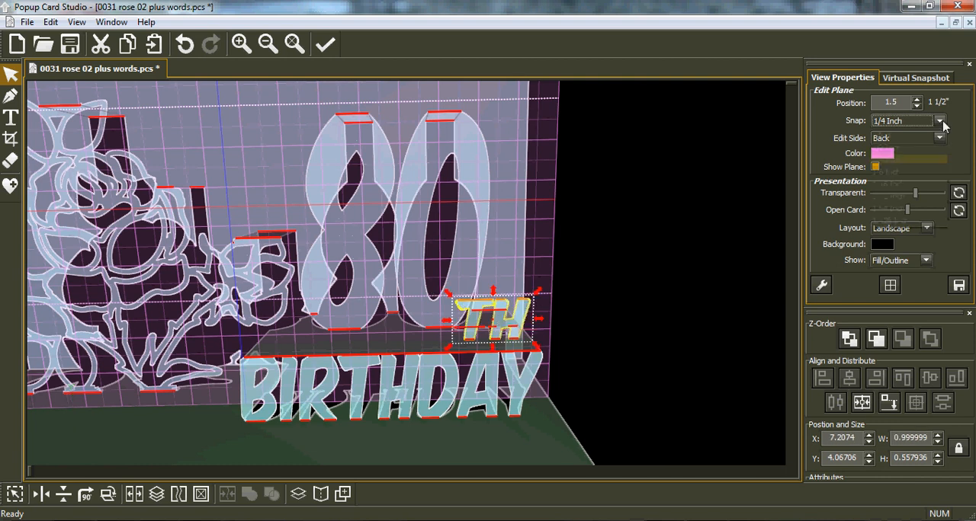
{"action": "left_click", "coordinate": [905, 220]}
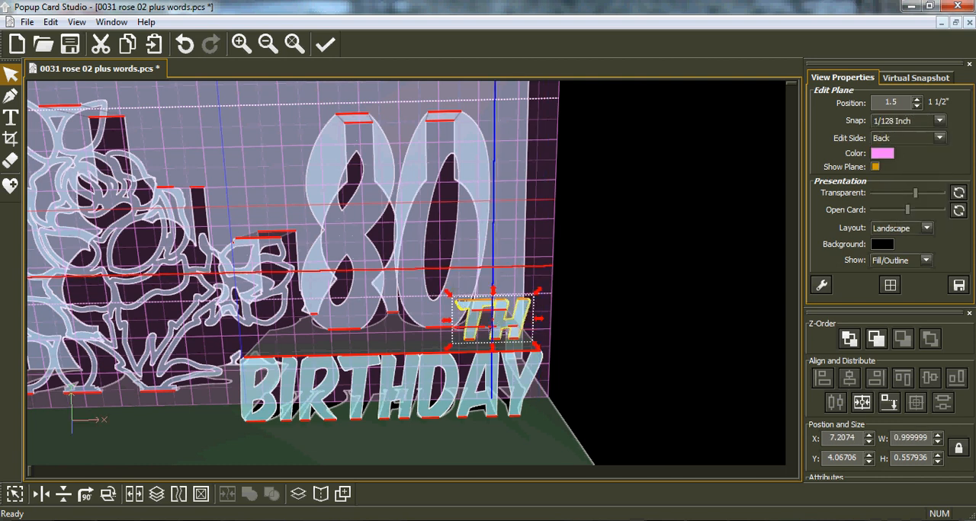
{"action": "left_click_drag", "start_coordinate": [450, 299], "coordinate": [445, 296]}
{"action": "left_click_drag", "start_coordinate": [501, 336], "coordinate": [465, 333]}
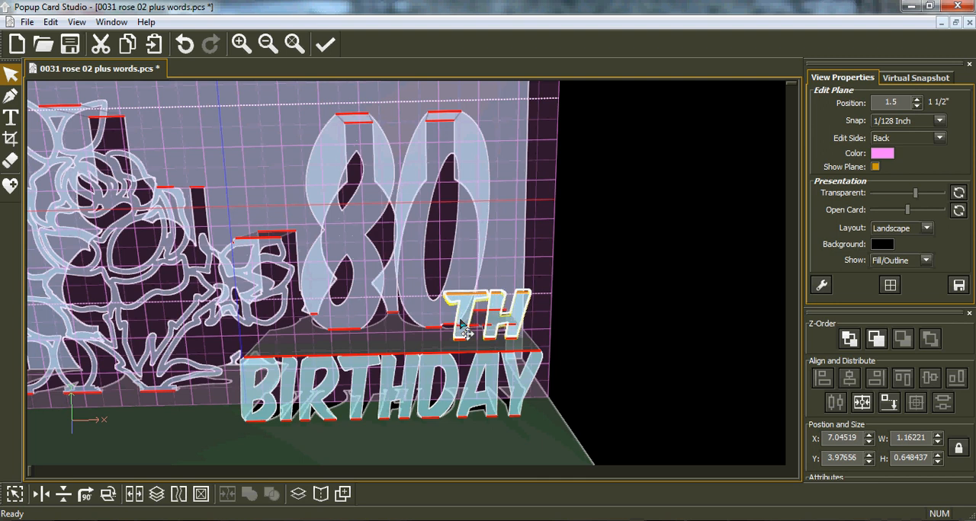
{"action": "key", "text": "Up"}
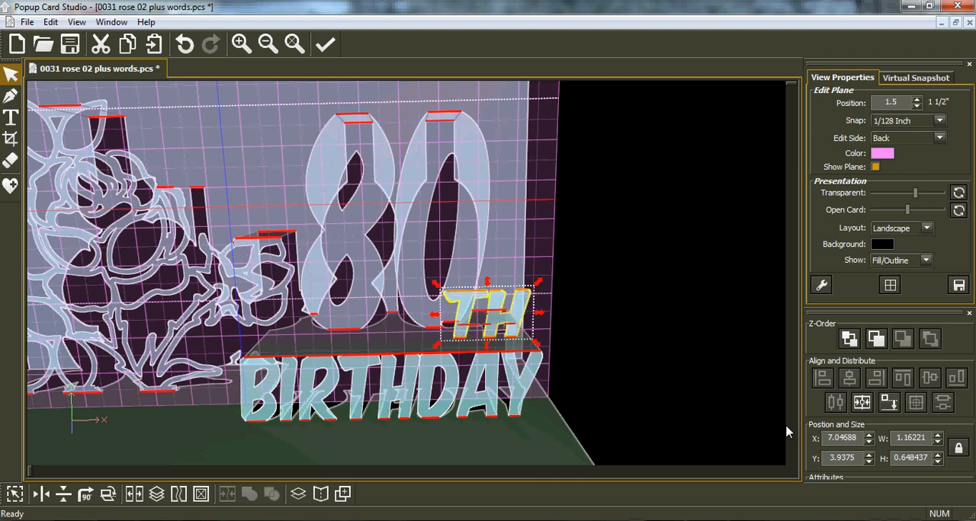
{"action": "left_click", "coordinate": [887, 405]}
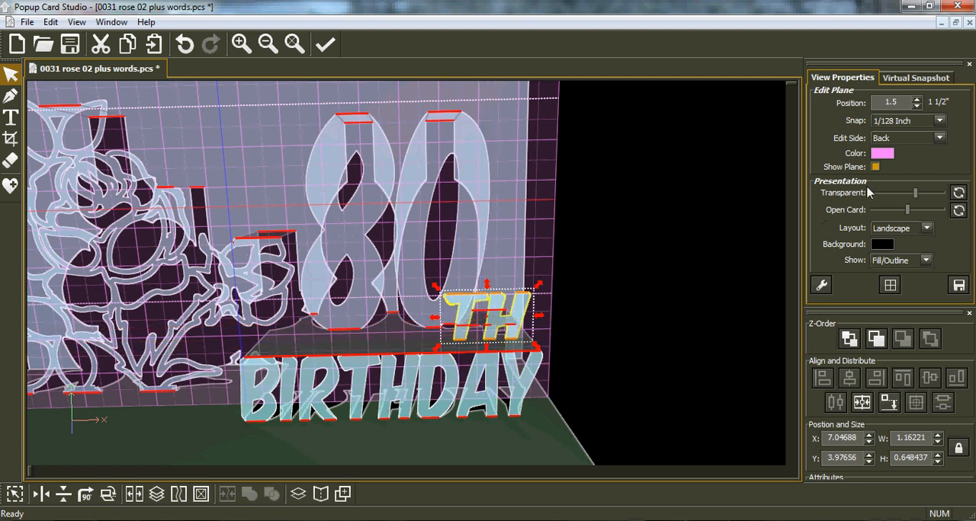
Switch the edit side to Bottom and move the edit plane to the flat upper edge of the TH, at position 1.52344"
{"action": "left_click", "coordinate": [939, 138]}
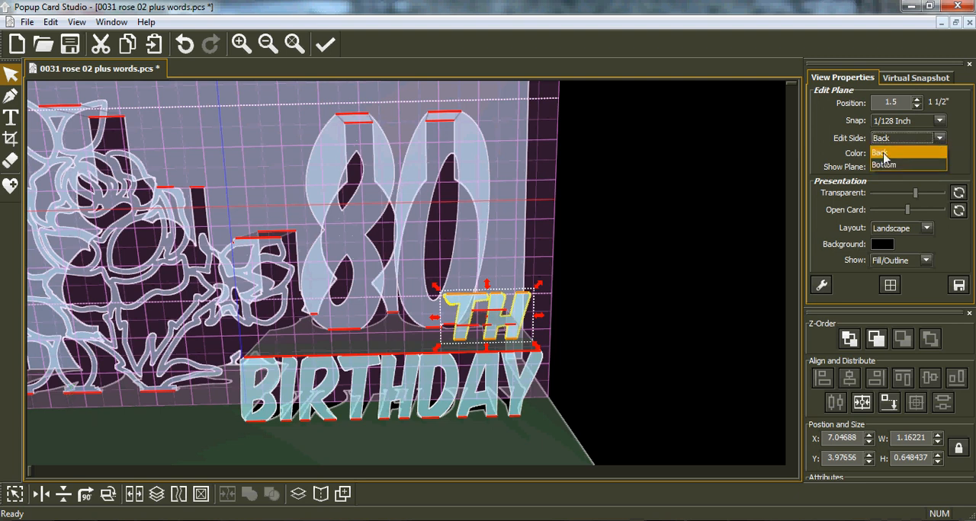
{"action": "left_click", "coordinate": [883, 165]}
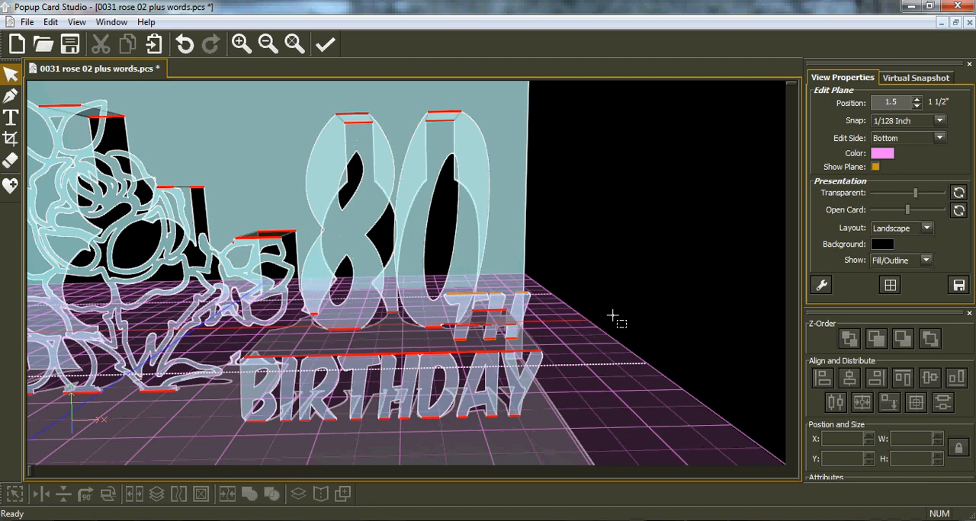
{"action": "scroll", "coordinate": [612, 315], "scroll_direction": "up", "scroll_amount": 3}
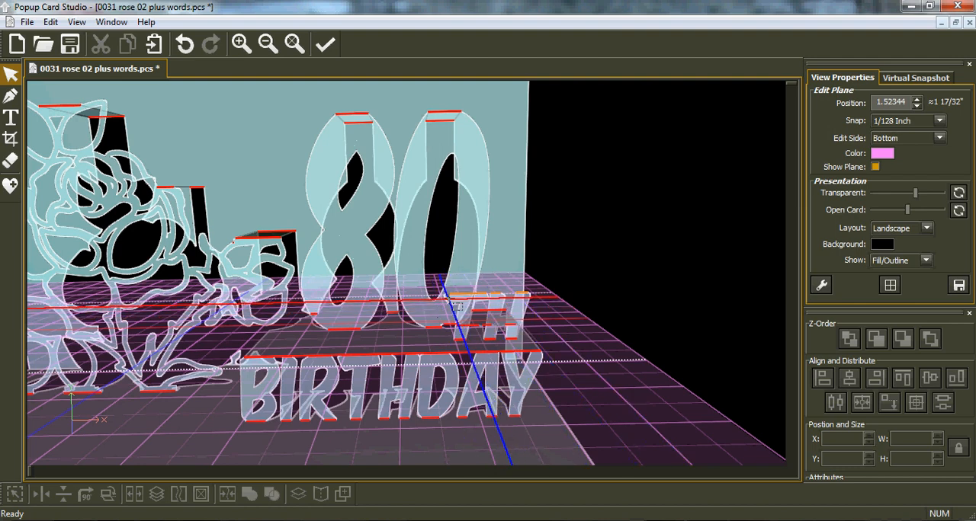
{"action": "middle_click_drag", "start_coordinate": [440, 295], "coordinate": [350, 281]}
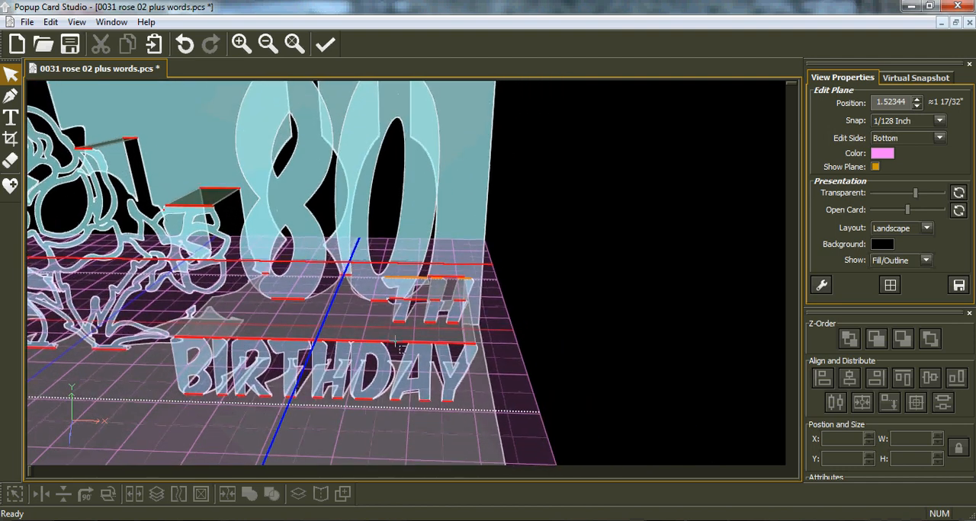
{"action": "scroll", "coordinate": [392, 347], "scroll_direction": "up", "scroll_amount": 4}
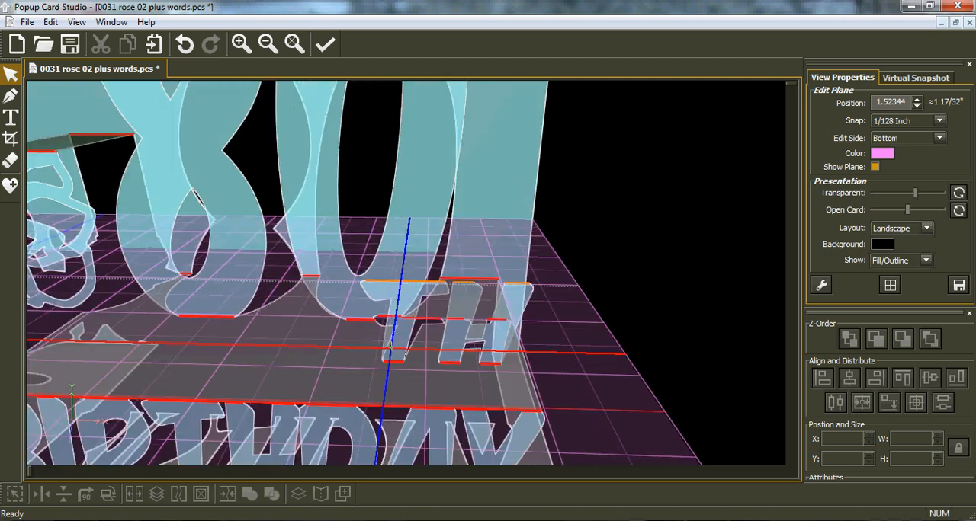
{"action": "scroll", "coordinate": [391, 346], "scroll_direction": "up", "scroll_amount": 1}
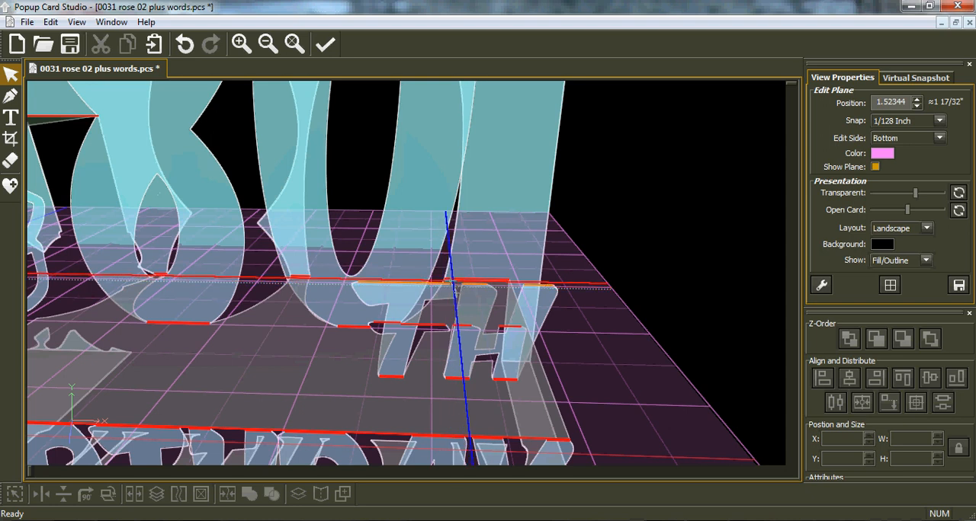
{"action": "left_click", "coordinate": [450, 283]}
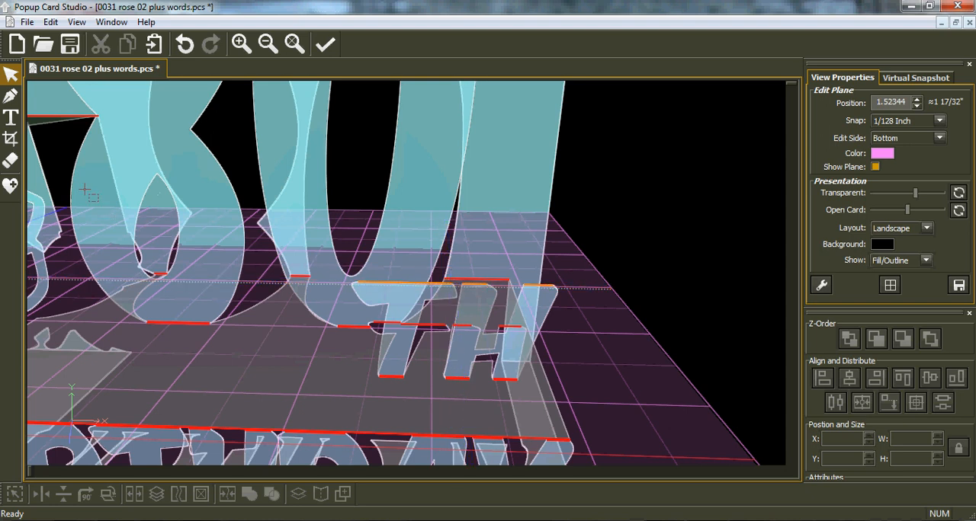
Start the Bézier/Straight Line tool with the snap set to 1/4 inch and Auto Quad set to None
{"action": "left_click", "coordinate": [11, 97]}
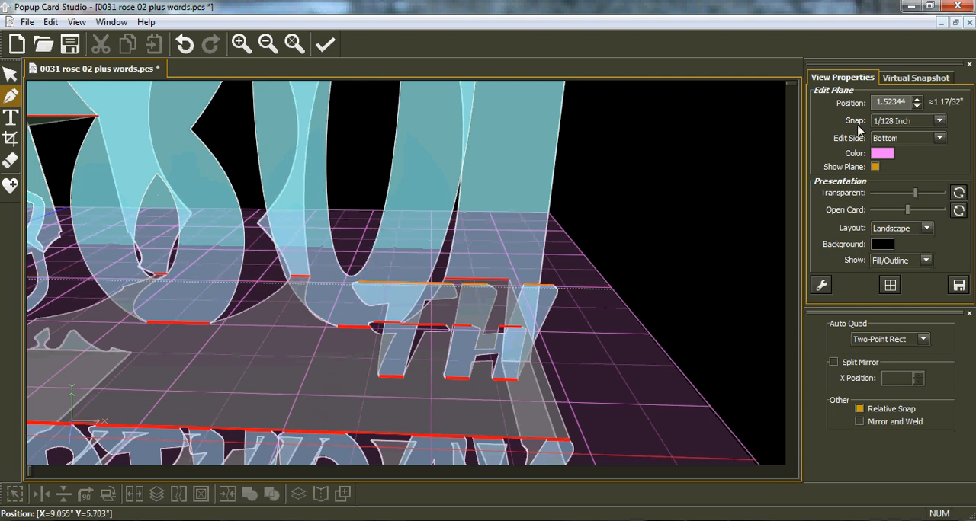
{"action": "left_click", "coordinate": [939, 122]}
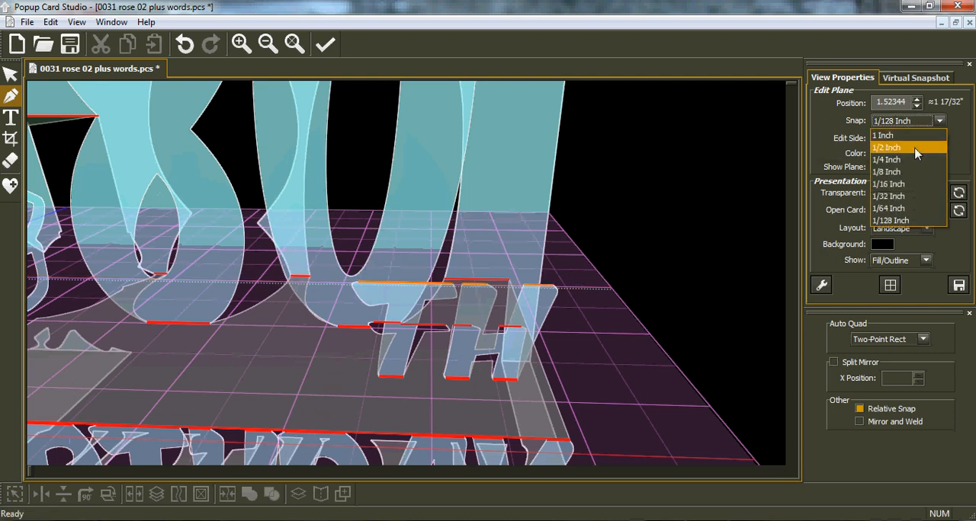
{"action": "left_click", "coordinate": [913, 158]}
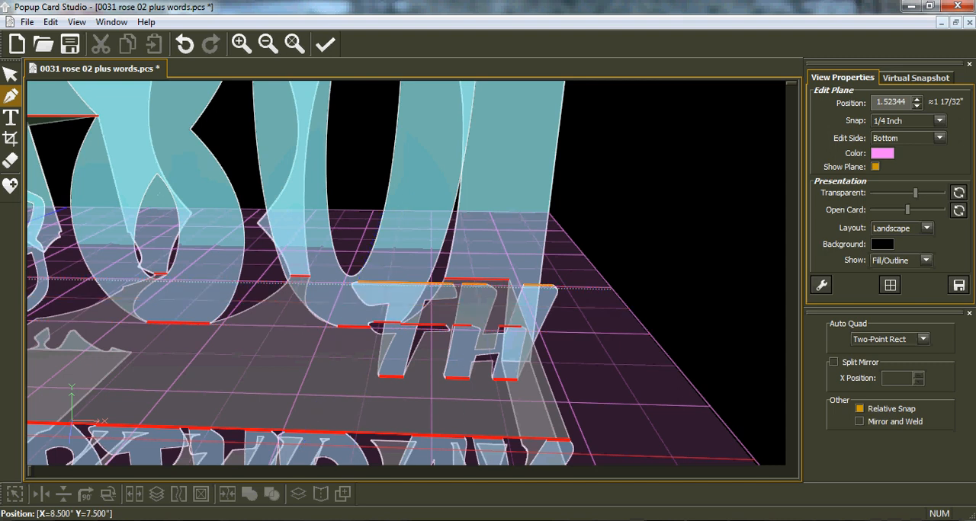
{"action": "left_click", "coordinate": [921, 343]}
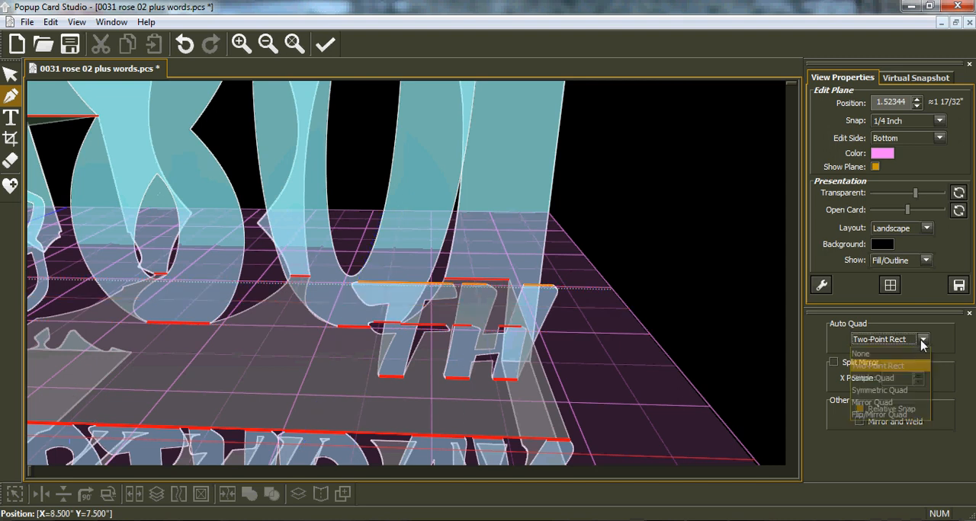
{"action": "left_click", "coordinate": [859, 354]}
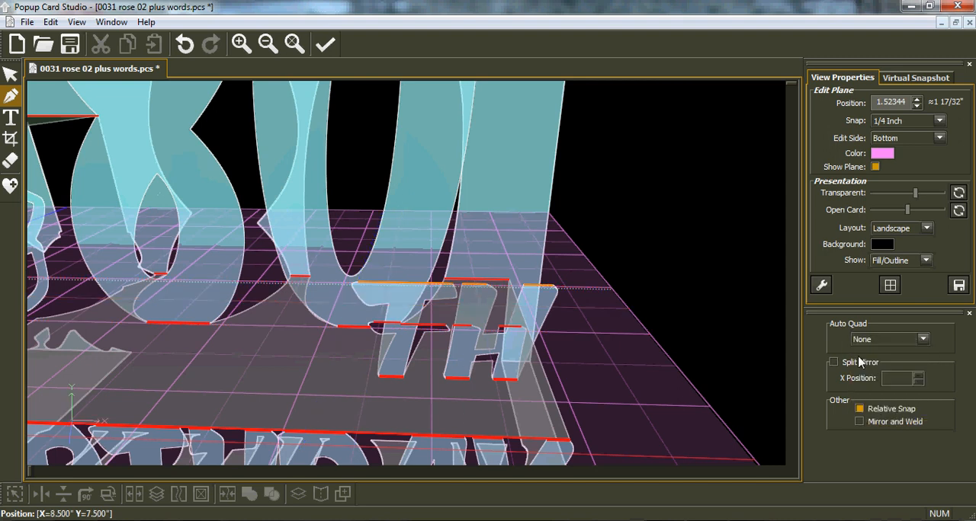
{"action": "left_click", "coordinate": [360, 283]}
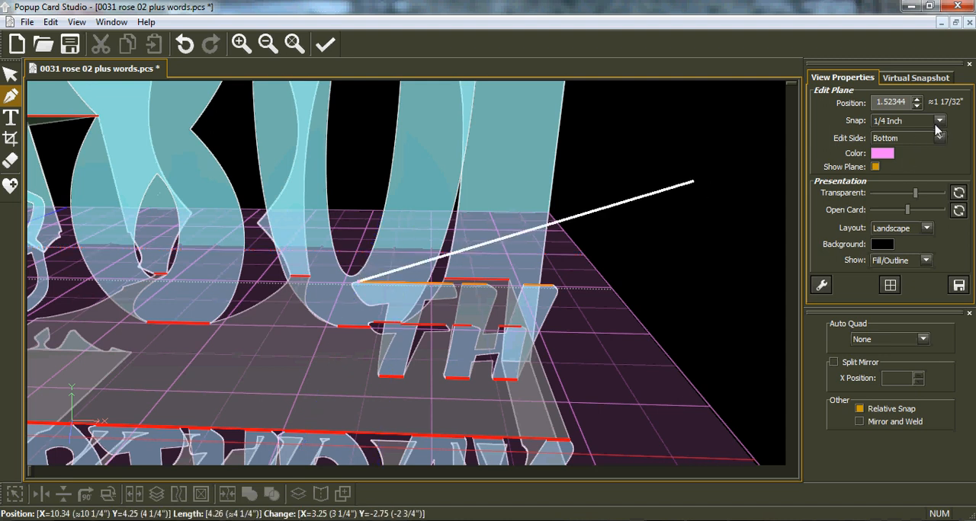
{"action": "left_click", "coordinate": [184, 45]}
{"action": "left_click", "coordinate": [493, 244]}
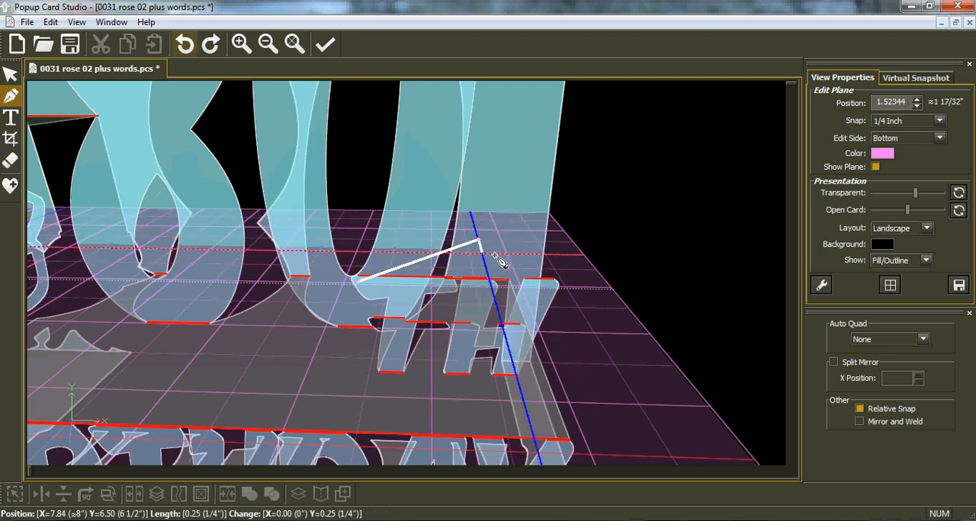
{"action": "double_click", "coordinate": [359, 284]}
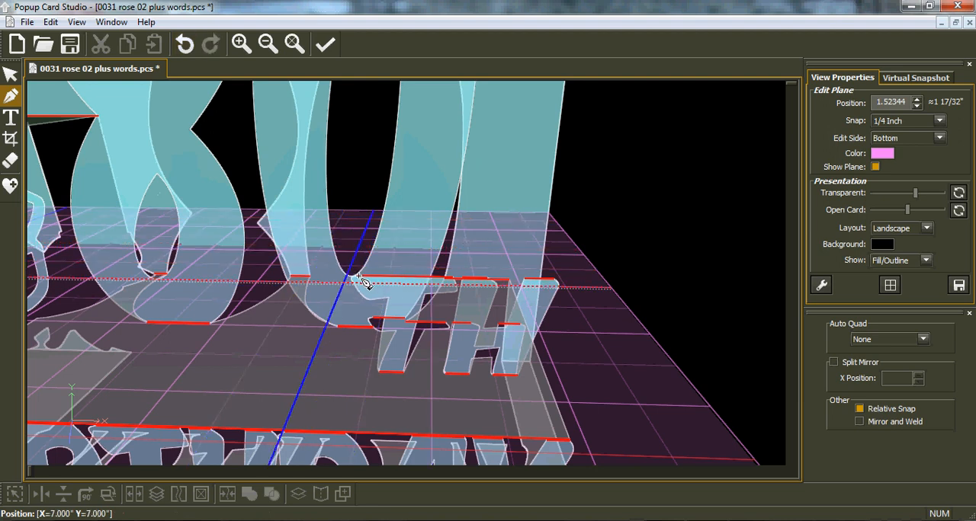
Set the snap to 1/128 inch and move the edit plane to position 1.5625 at the flat upper edge of the TH
{"action": "left_click", "coordinate": [940, 121]}
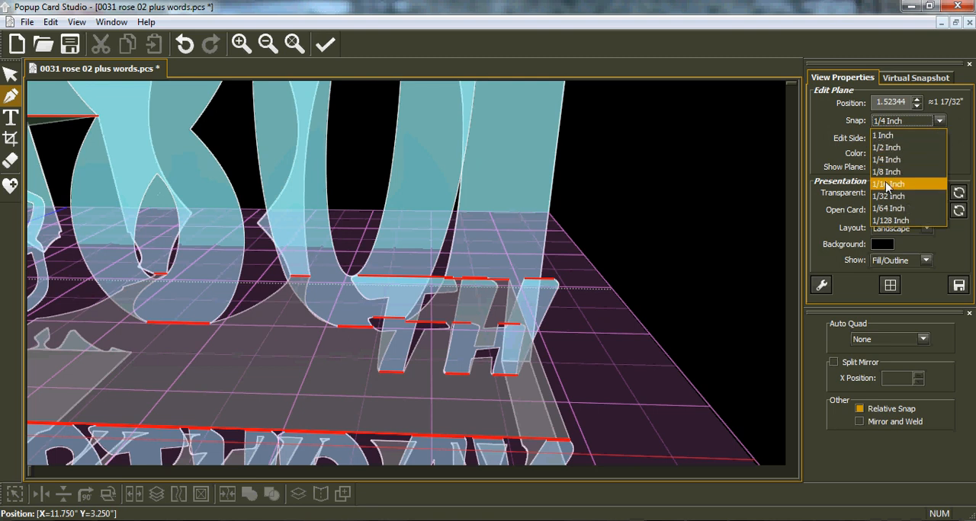
{"action": "left_click", "coordinate": [888, 220]}
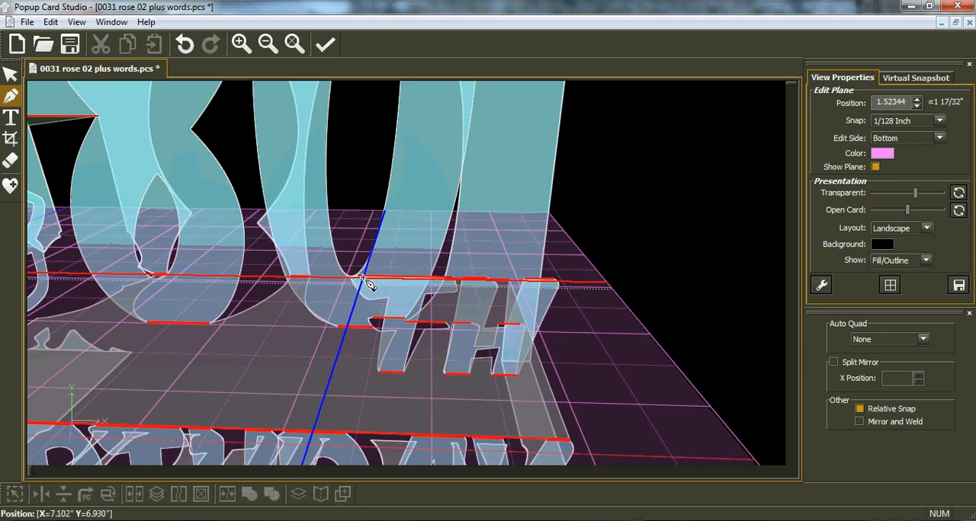
{"action": "scroll", "coordinate": [442, 281], "scroll_direction": "up", "scroll_amount": 2}
{"action": "scroll", "coordinate": [384, 277], "scroll_direction": "up", "scroll_amount": 4}
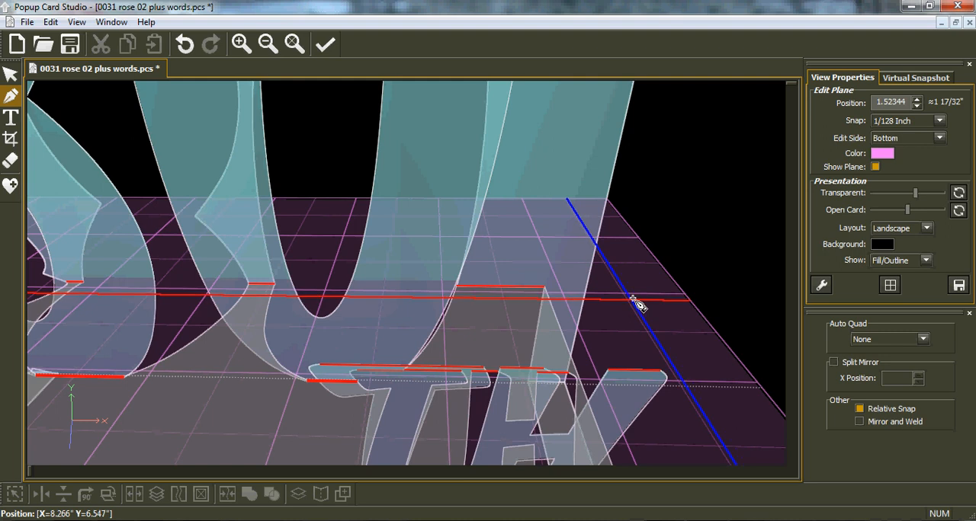
{"action": "scroll", "coordinate": [633, 299], "scroll_direction": "up", "scroll_amount": 5}
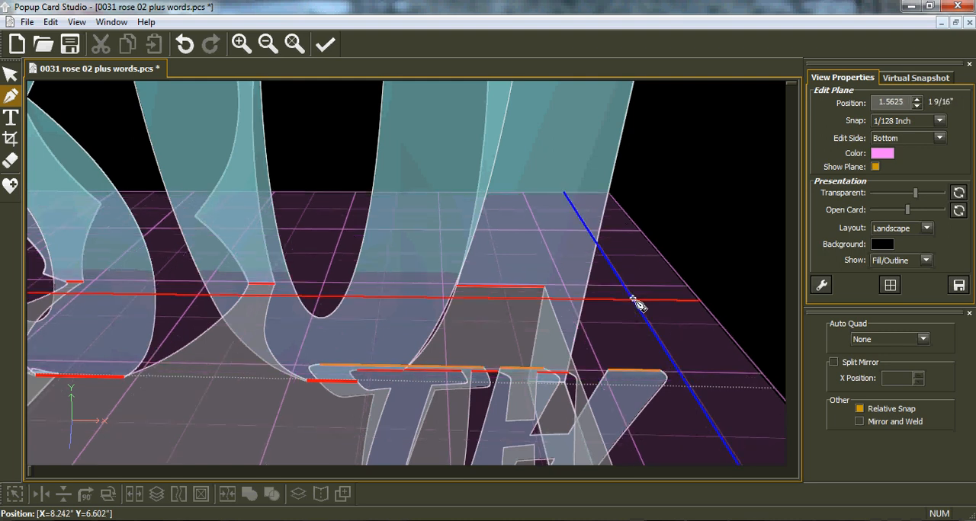
Draw a four-sided connector on the T's upper edge, about 0.5" deep, narrowing from about 0.52" to about 0.34" at the back
{"action": "left_click", "coordinate": [324, 367]}
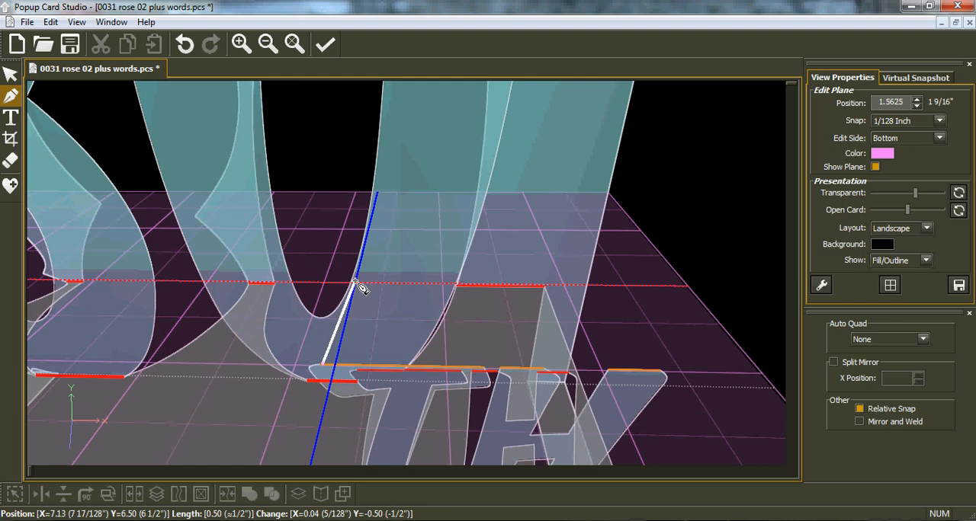
{"action": "left_click", "coordinate": [356, 283]}
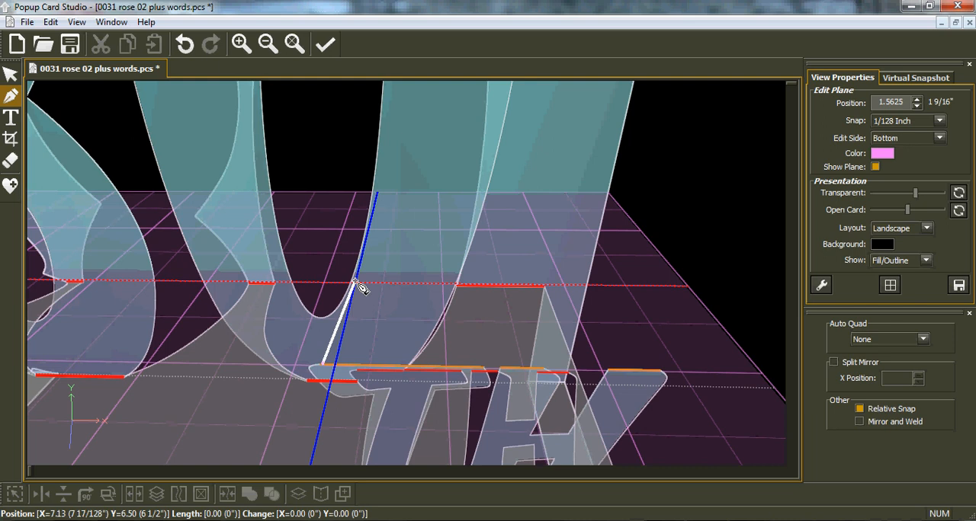
{"action": "left_click", "coordinate": [436, 283]}
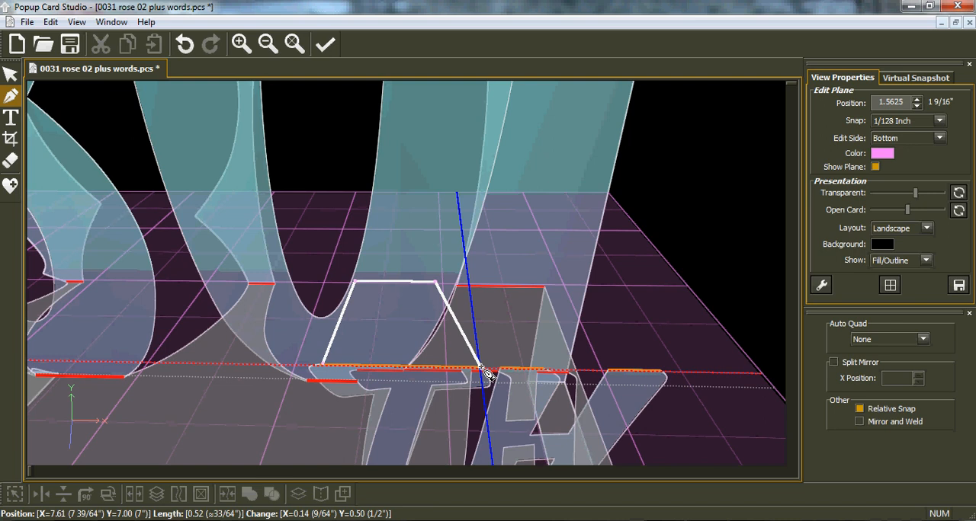
{"action": "left_click", "coordinate": [480, 369]}
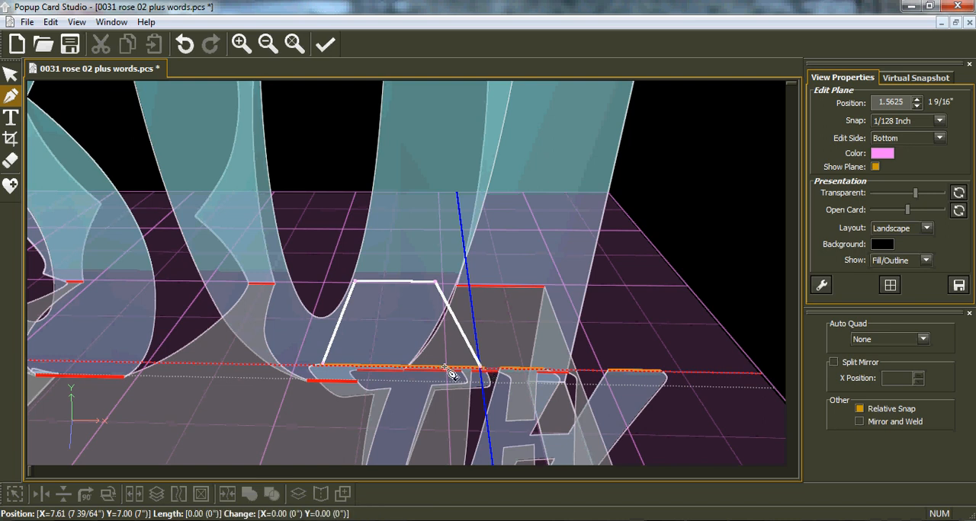
{"action": "left_click", "coordinate": [325, 366]}
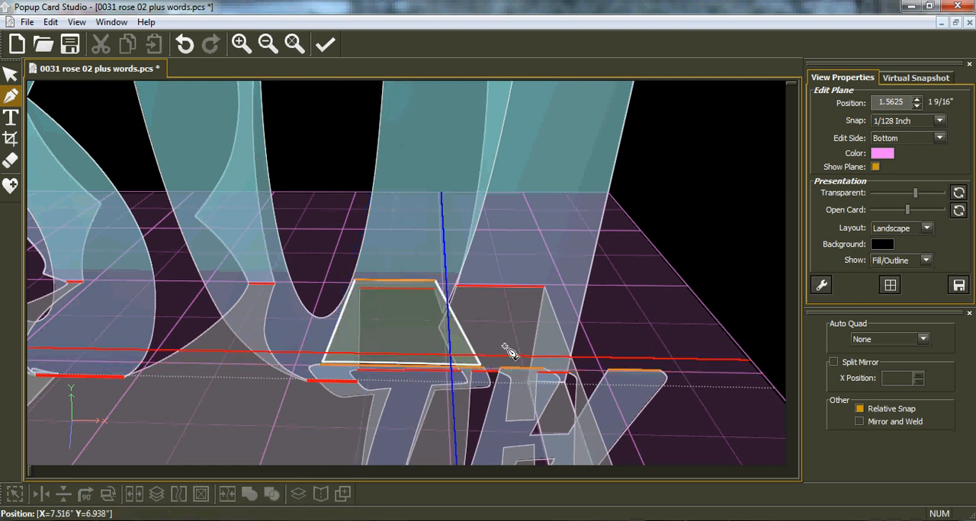
Inspect the T connector's hinge lines from several angles, switching the highlighting of horizontal lines off and back on
{"action": "scroll", "coordinate": [565, 358], "scroll_direction": "up", "scroll_amount": 2}
{"action": "scroll", "coordinate": [565, 358], "scroll_direction": "down", "scroll_amount": 2}
{"action": "middle_click_drag", "start_coordinate": [451, 404], "coordinate": [337, 347]}
{"action": "middle_click_drag", "start_coordinate": [343, 415], "coordinate": [302, 408]}
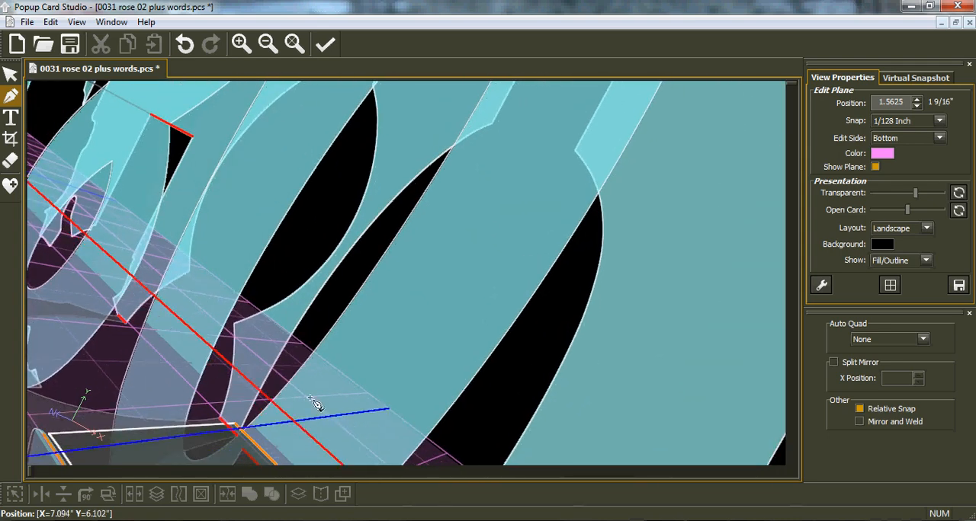
{"action": "scroll", "coordinate": [306, 433], "scroll_direction": "down", "scroll_amount": 2}
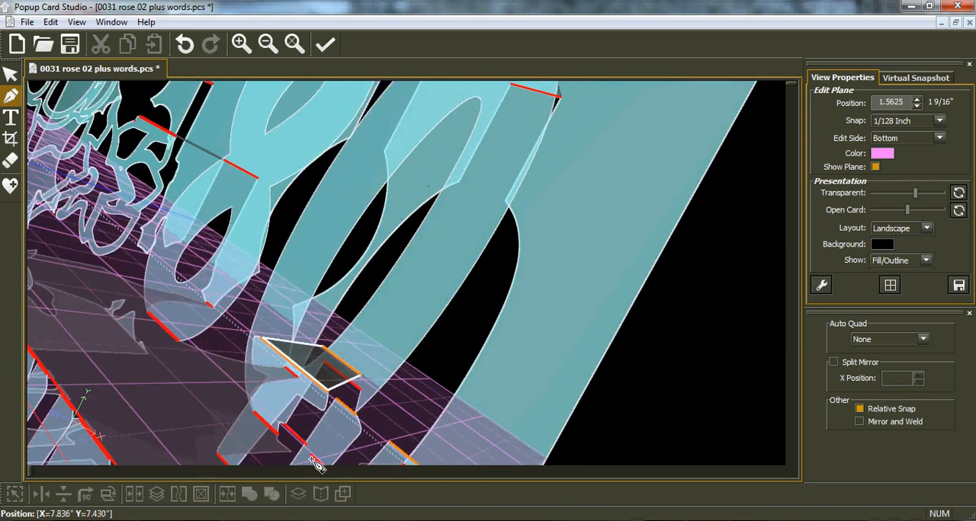
{"action": "middle_click_drag", "start_coordinate": [328, 427], "coordinate": [379, 411]}
{"action": "middle_click_drag", "start_coordinate": [386, 399], "coordinate": [450, 402]}
{"action": "middle_click_drag", "start_coordinate": [238, 274], "coordinate": [192, 326]}
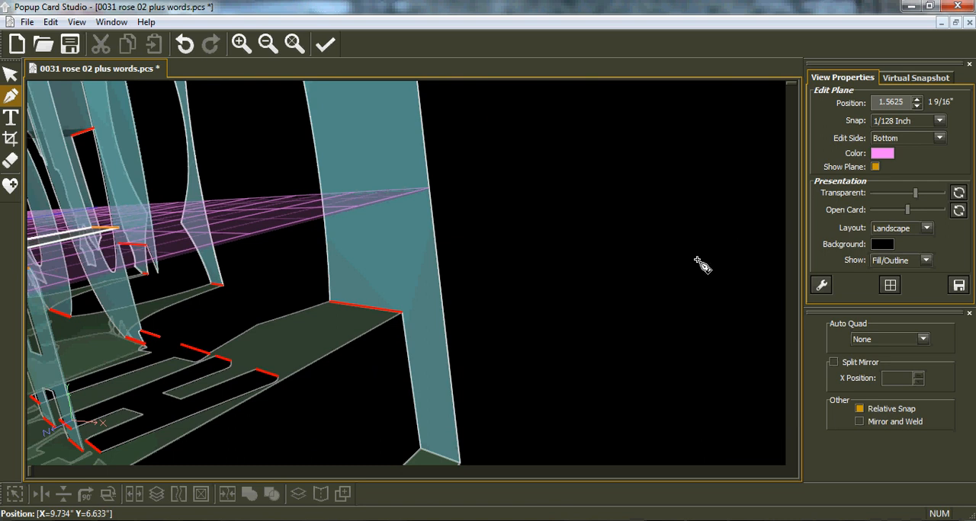
{"action": "left_click", "coordinate": [821, 287]}
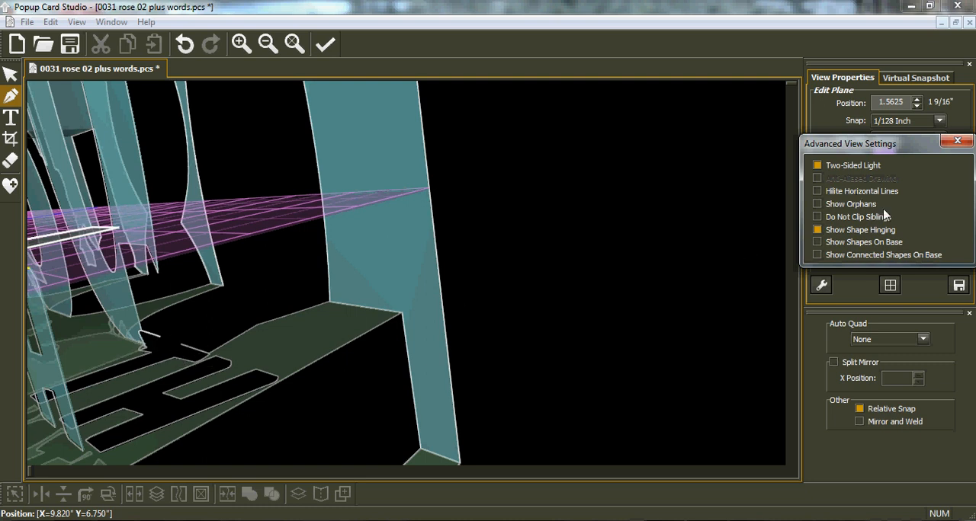
{"action": "left_click", "coordinate": [817, 192]}
{"action": "left_click", "coordinate": [958, 143]}
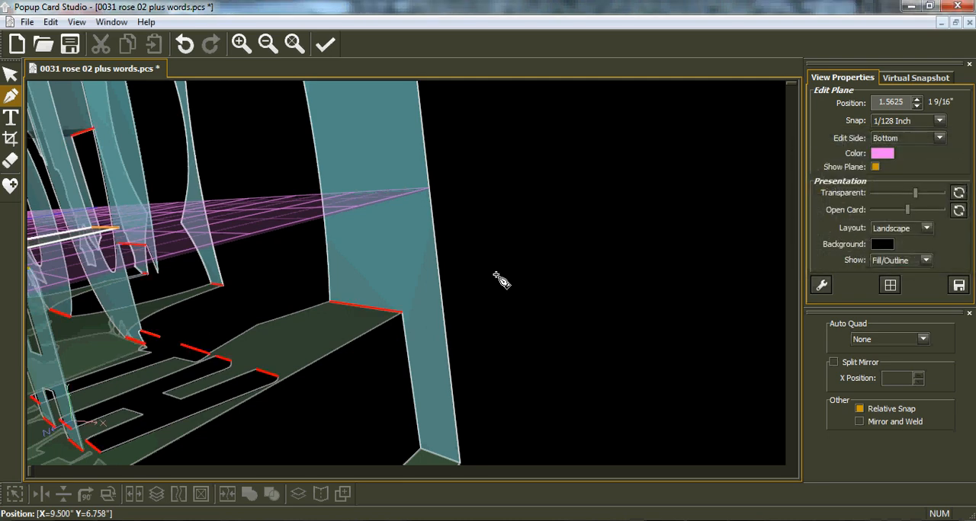
Undo the four-sided connector drawn on the T
{"action": "middle_click_drag", "start_coordinate": [317, 271], "coordinate": [317, 246]}
{"action": "middle_click_drag", "start_coordinate": [574, 168], "coordinate": [531, 200]}
{"action": "left_click", "coordinate": [183, 50]}
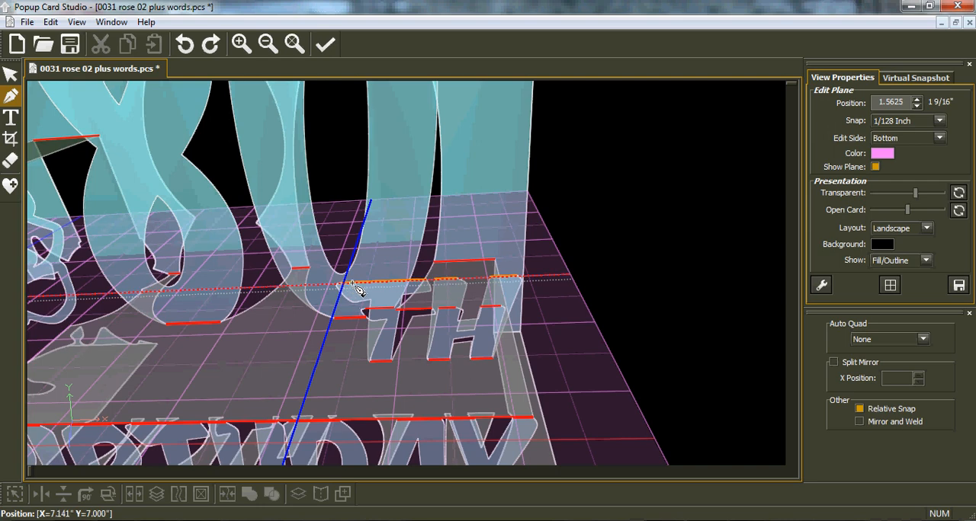
Draw a tapered four-sided connector from the T's upper edge back towards the 0, about 0.6" deep with a back edge about 0.16" wide
{"action": "scroll", "coordinate": [347, 288], "scroll_direction": "up", "scroll_amount": 3}
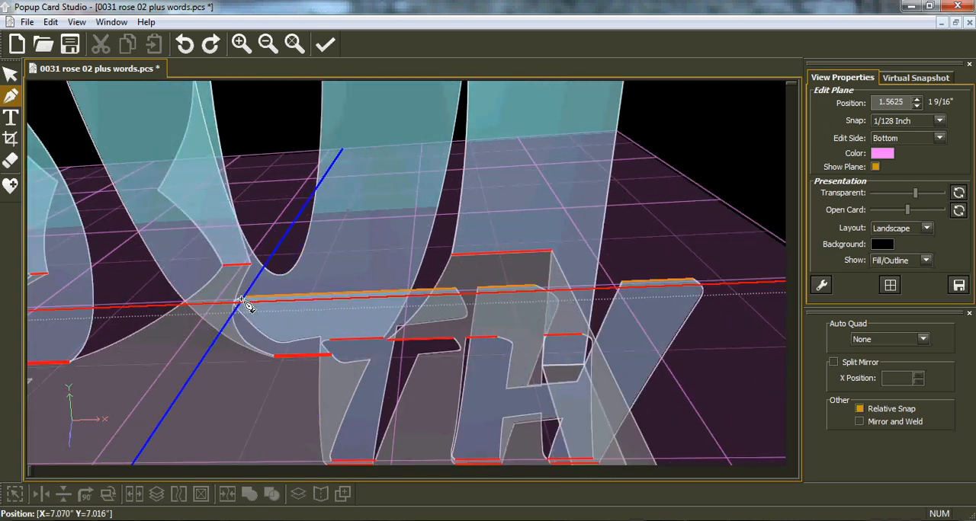
{"action": "left_click", "coordinate": [248, 298]}
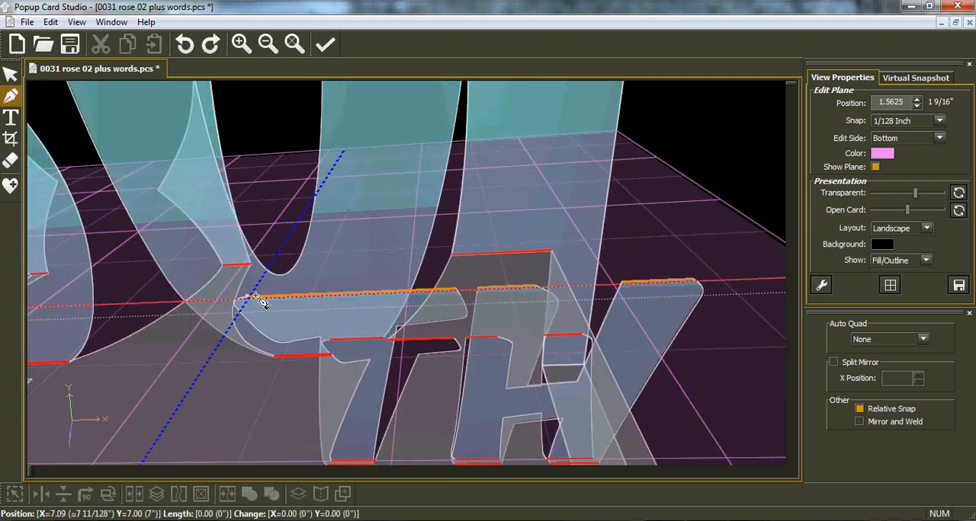
{"action": "left_click", "coordinate": [366, 206]}
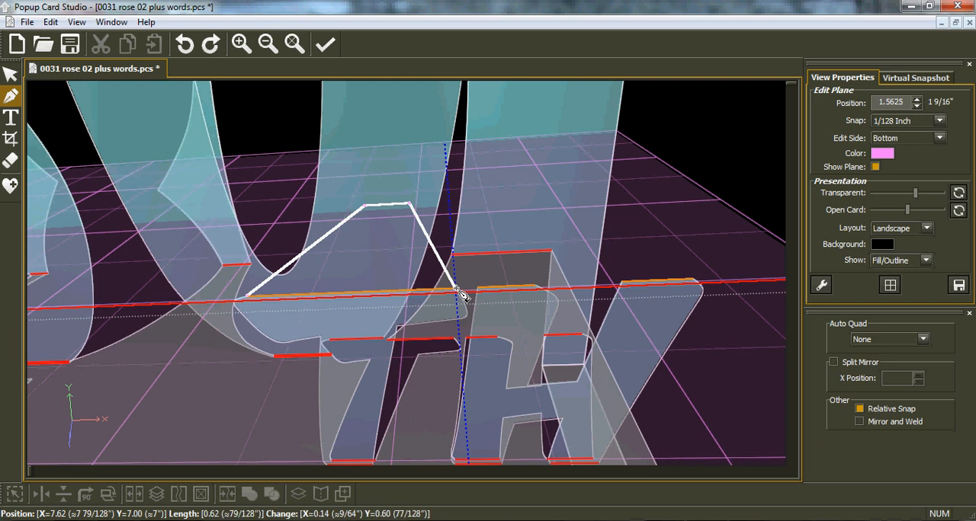
{"action": "left_click", "coordinate": [457, 292]}
{"action": "left_click", "coordinate": [248, 296]}
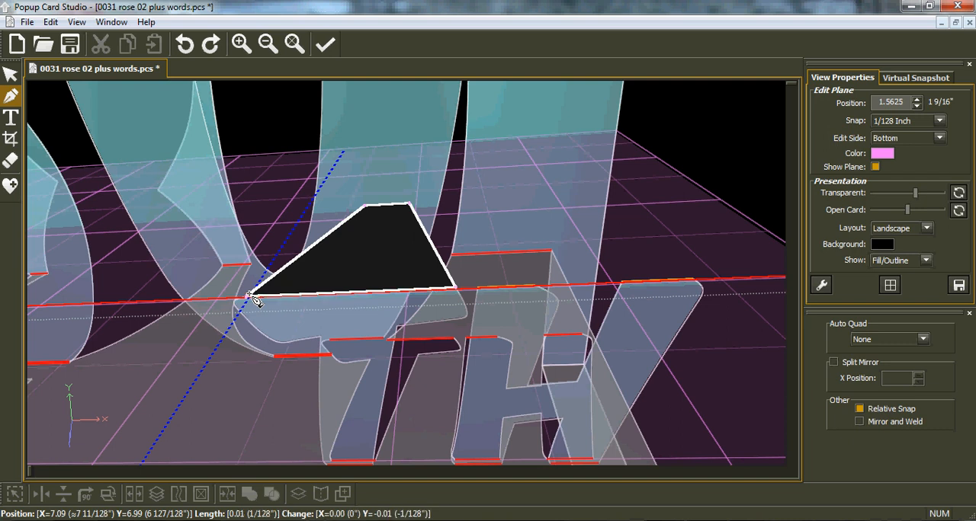
{"action": "left_click", "coordinate": [248, 295]}
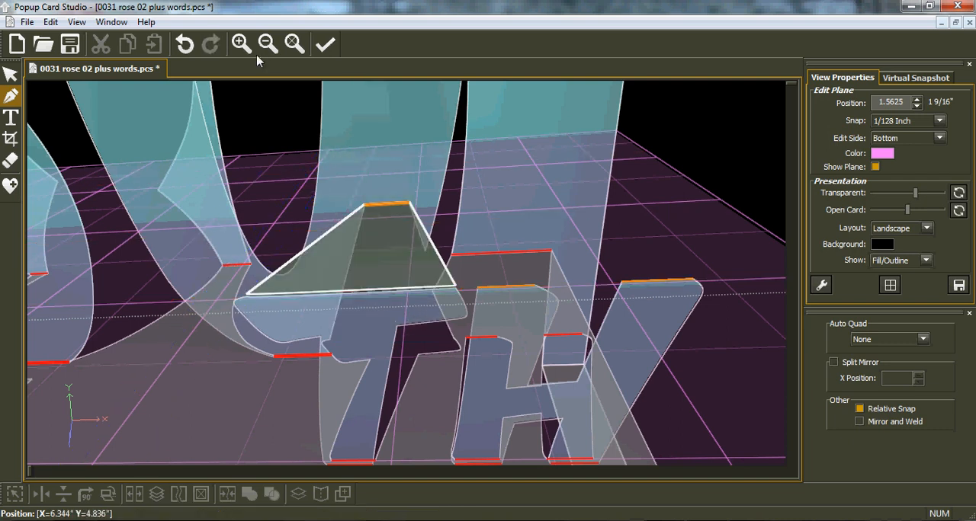
Turn off the highlighting of horizontal lines in the advanced view settings
{"action": "left_click", "coordinate": [822, 285]}
{"action": "left_click", "coordinate": [817, 192]}
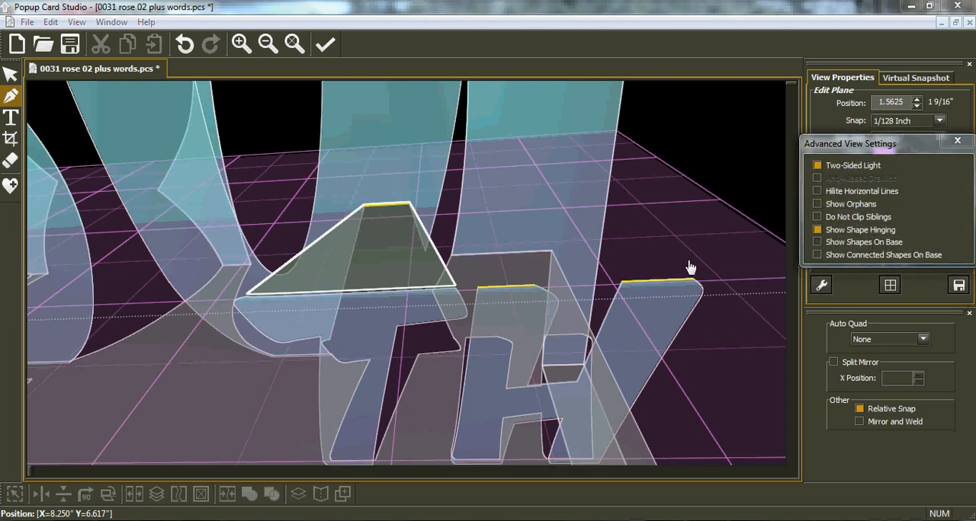
{"action": "left_click", "coordinate": [953, 144]}
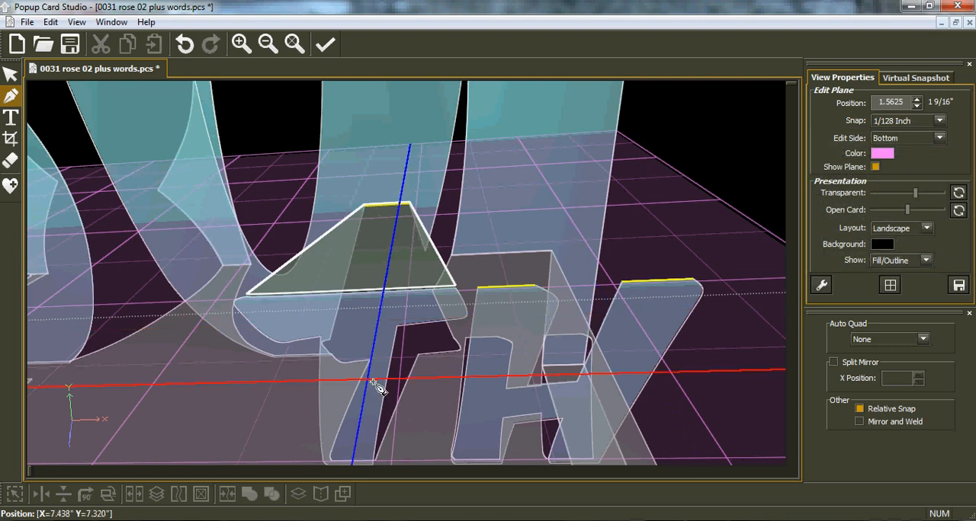
Draw a two-point rectangle connector about 0.5" wide and 1.5" deep from the H's upper edges back to the card, snapping at 1/4 inch
{"action": "middle_click_drag", "start_coordinate": [385, 386], "coordinate": [427, 252]}
{"action": "middle_click_drag", "start_coordinate": [462, 216], "coordinate": [447, 244]}
{"action": "scroll", "coordinate": [454, 305], "scroll_direction": "down", "scroll_amount": 6}
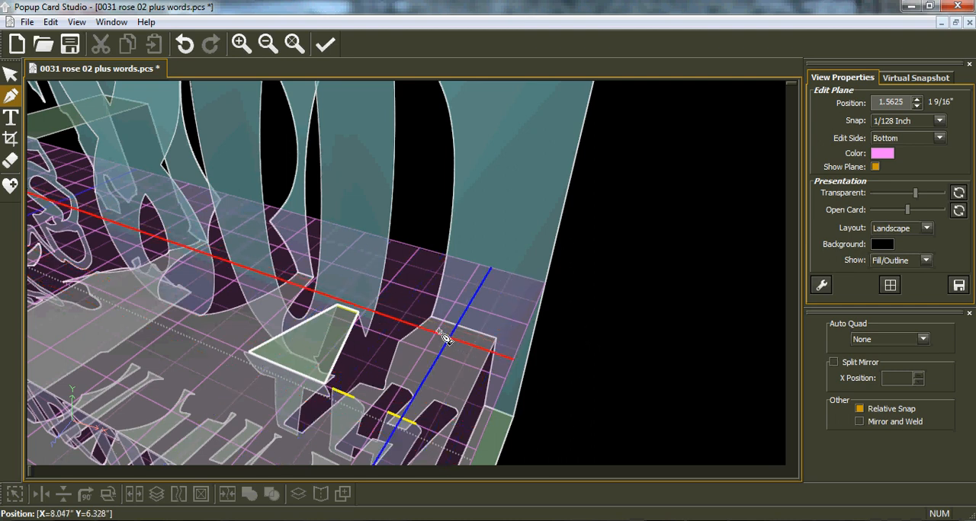
{"action": "scroll", "coordinate": [448, 339], "scroll_direction": "up", "scroll_amount": 3}
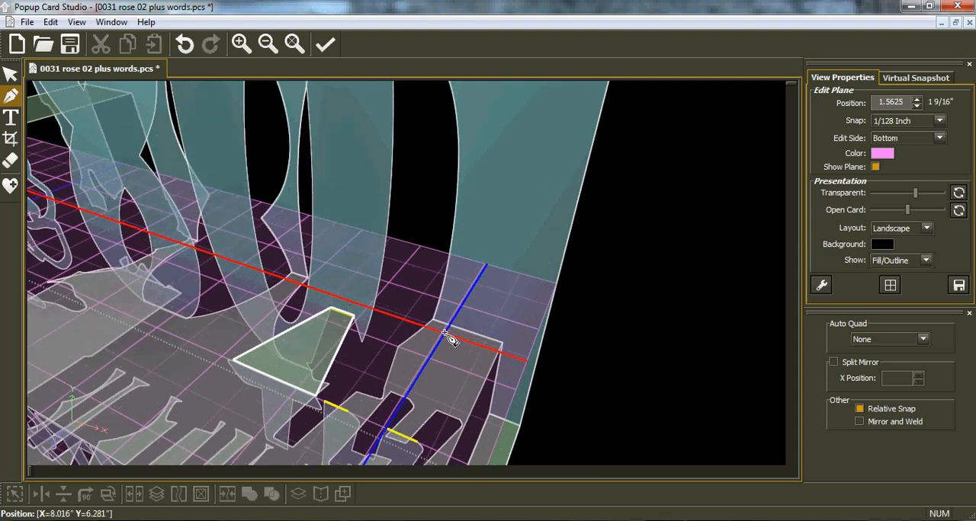
{"action": "scroll", "coordinate": [450, 340], "scroll_direction": "down", "scroll_amount": 2}
{"action": "scroll", "coordinate": [445, 333], "scroll_direction": "down", "scroll_amount": 1}
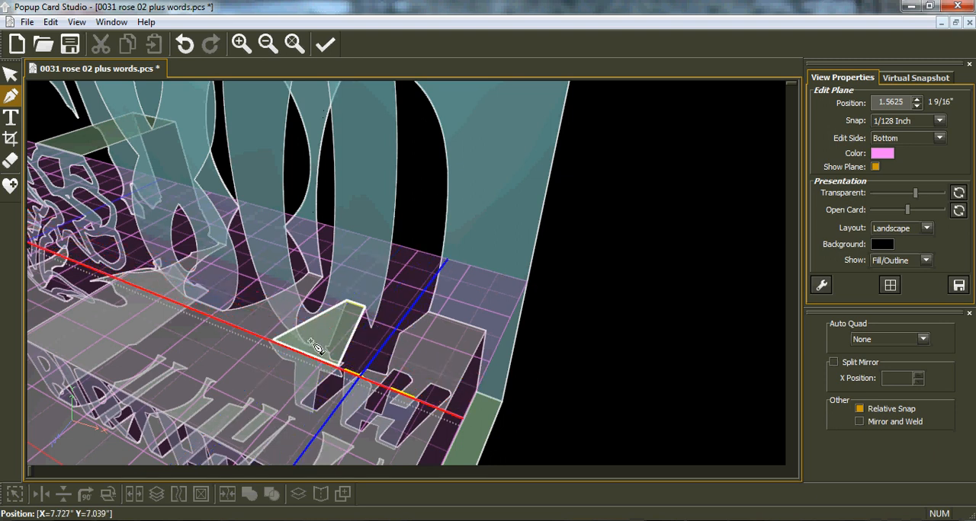
{"action": "left_click", "coordinate": [923, 340]}
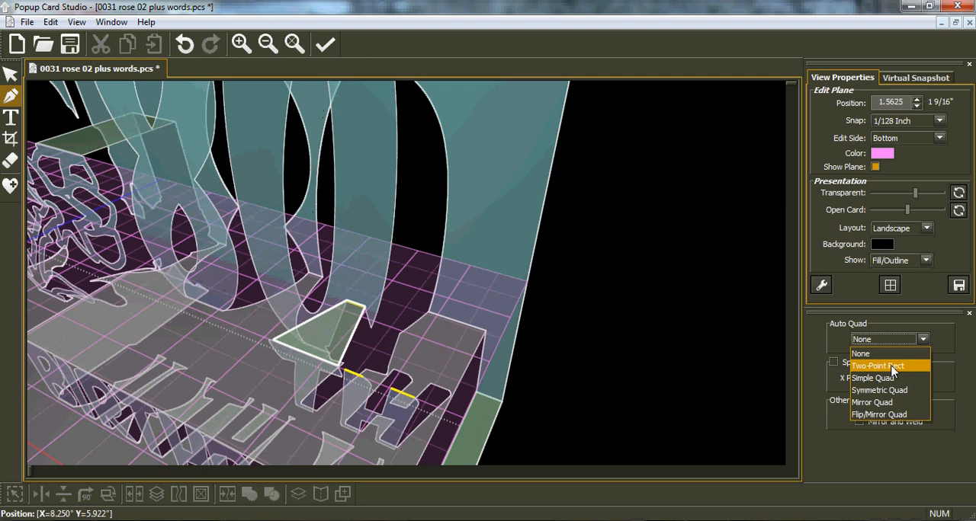
{"action": "left_click", "coordinate": [892, 367]}
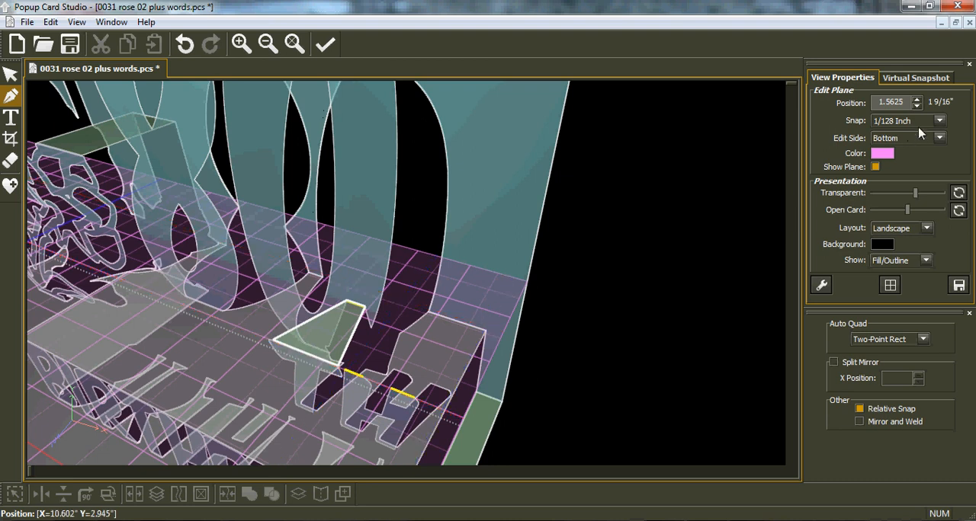
{"action": "left_click", "coordinate": [938, 122]}
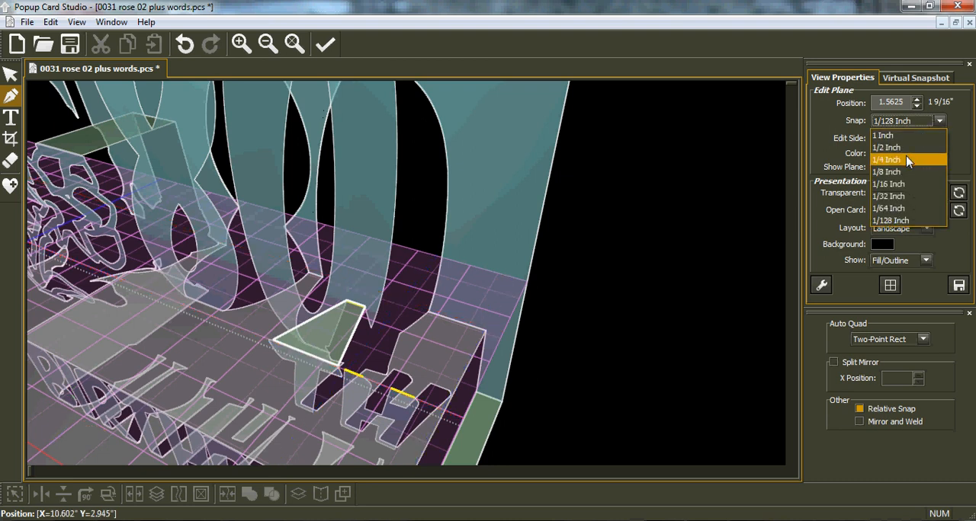
{"action": "left_click", "coordinate": [907, 160]}
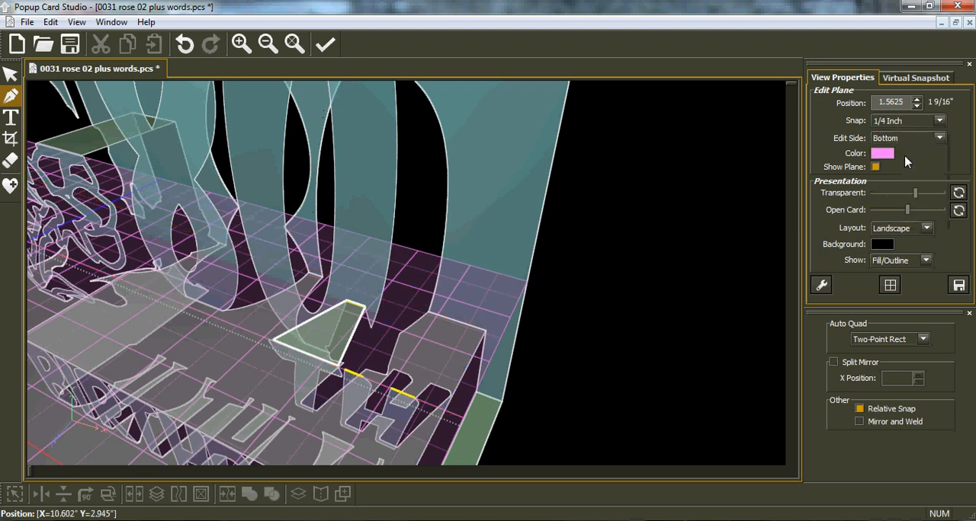
{"action": "left_click", "coordinate": [346, 372]}
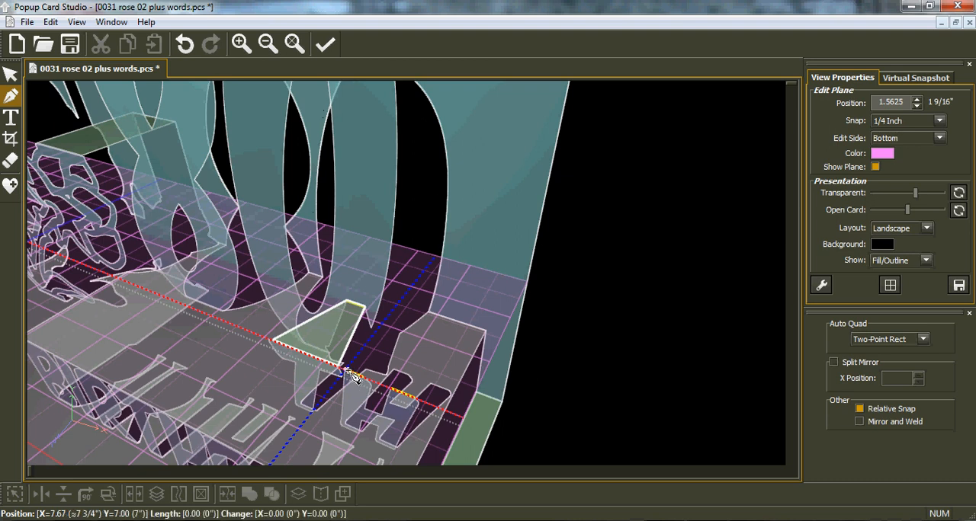
{"action": "left_click", "coordinate": [492, 276]}
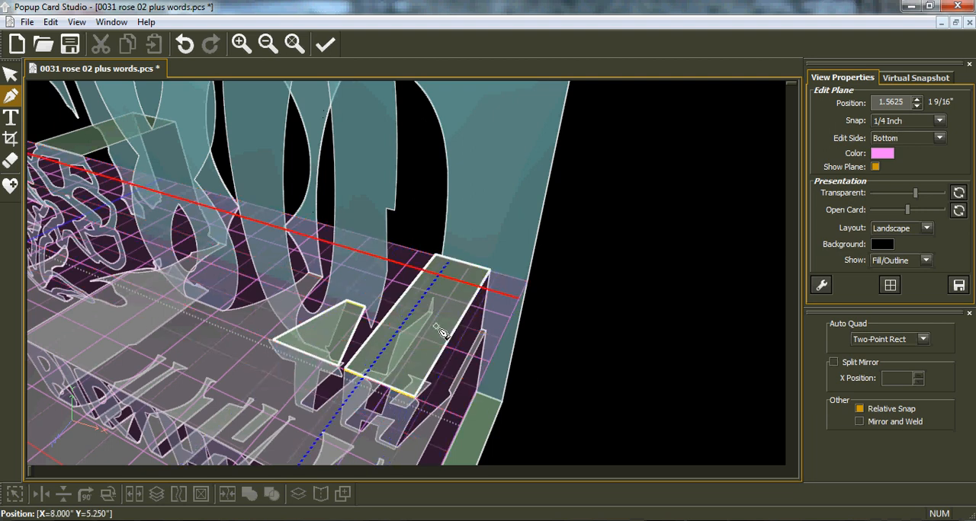
{"action": "left_click", "coordinate": [368, 383]}
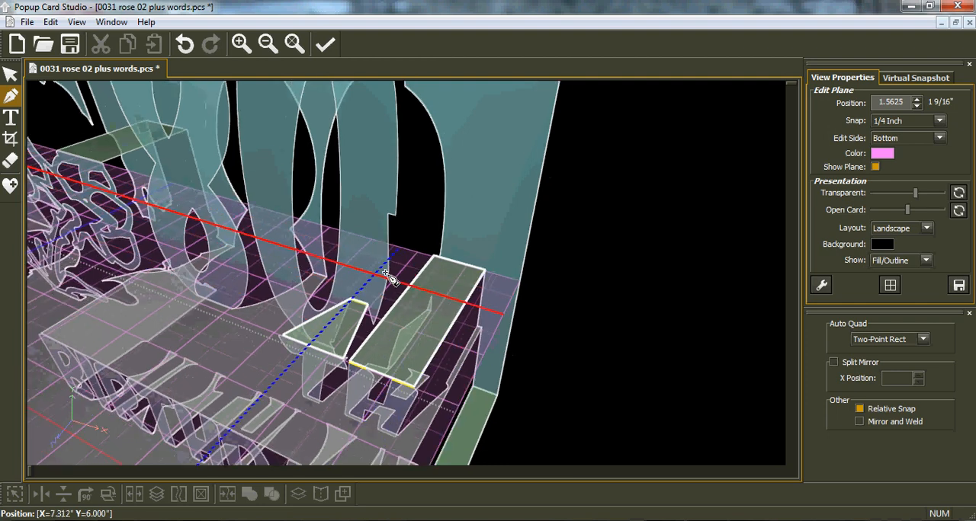
Hide the edit plane so that only the card is displayed
{"action": "left_click", "coordinate": [295, 50]}
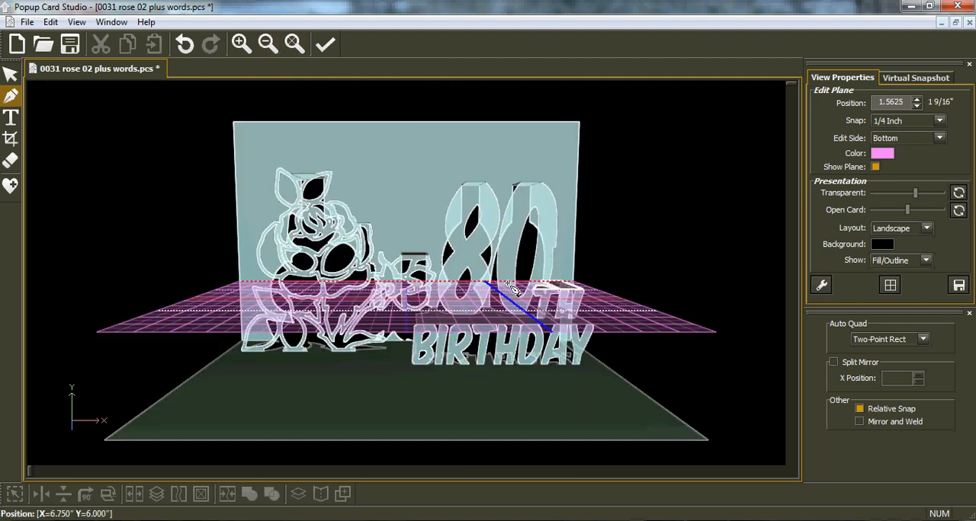
{"action": "left_click", "coordinate": [823, 288]}
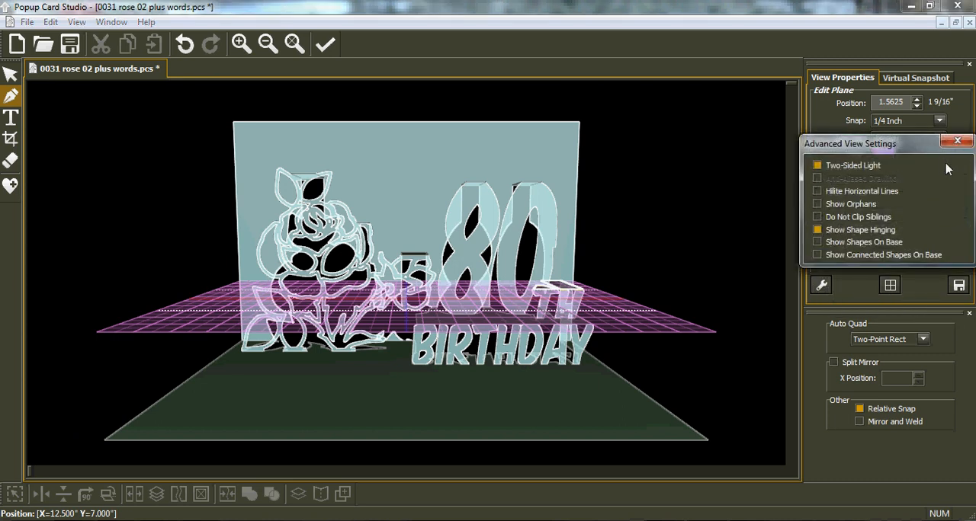
{"action": "left_click", "coordinate": [957, 142]}
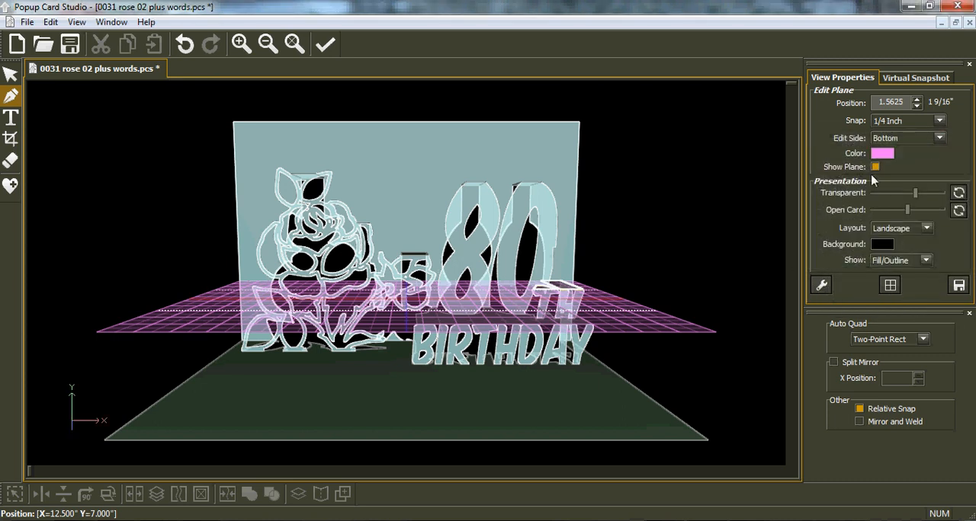
{"action": "left_click", "coordinate": [875, 167]}
Check from the side how the card folds completely shut and opens up again
{"action": "scroll", "coordinate": [602, 284], "scroll_direction": "down", "scroll_amount": 1}
{"action": "middle_click_drag", "start_coordinate": [334, 346], "coordinate": [213, 320]}
{"action": "middle_click_drag", "start_coordinate": [625, 308], "coordinate": [466, 244]}
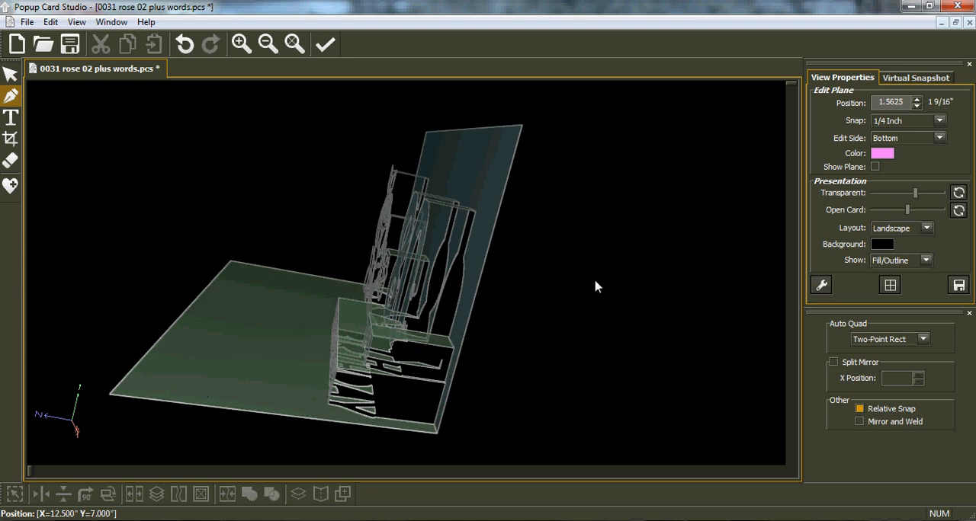
{"action": "left_click_drag", "start_coordinate": [907, 211], "coordinate": [871, 217]}
{"action": "left_click_drag", "start_coordinate": [396, 331], "coordinate": [432, 371]}
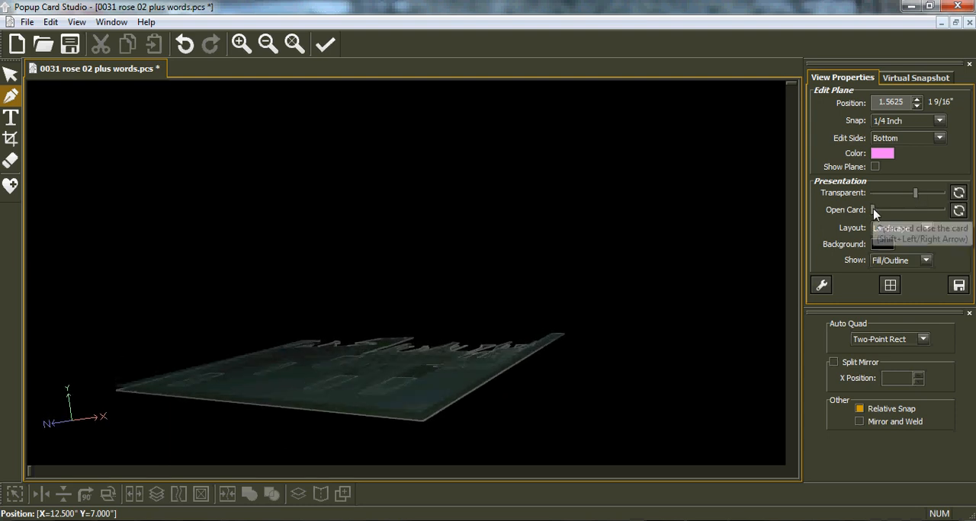
{"action": "left_click_drag", "start_coordinate": [874, 213], "coordinate": [907, 213]}
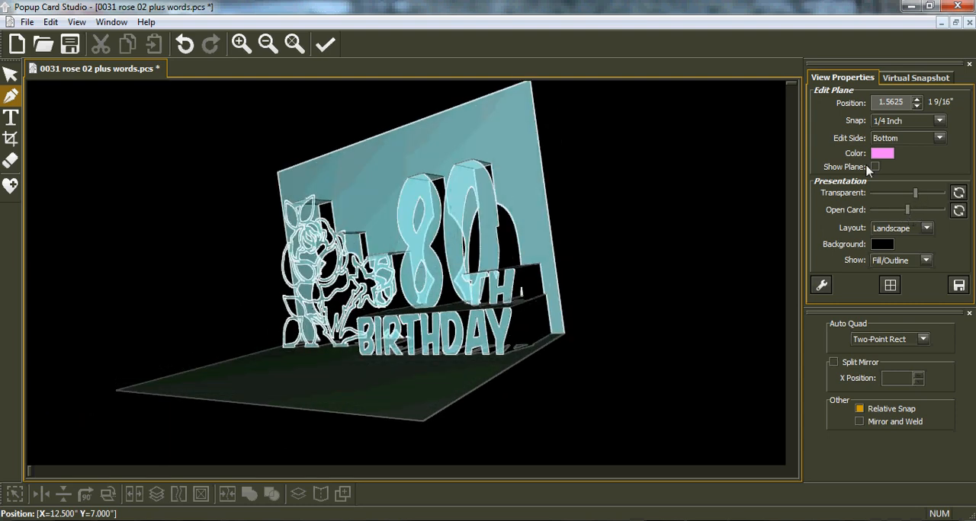
Save the card project with the rose, the 80TH and the BIRTHDAY lettering
{"action": "left_click_drag", "start_coordinate": [474, 288], "coordinate": [563, 299]}
{"action": "left_click_drag", "start_coordinate": [272, 280], "coordinate": [289, 269]}
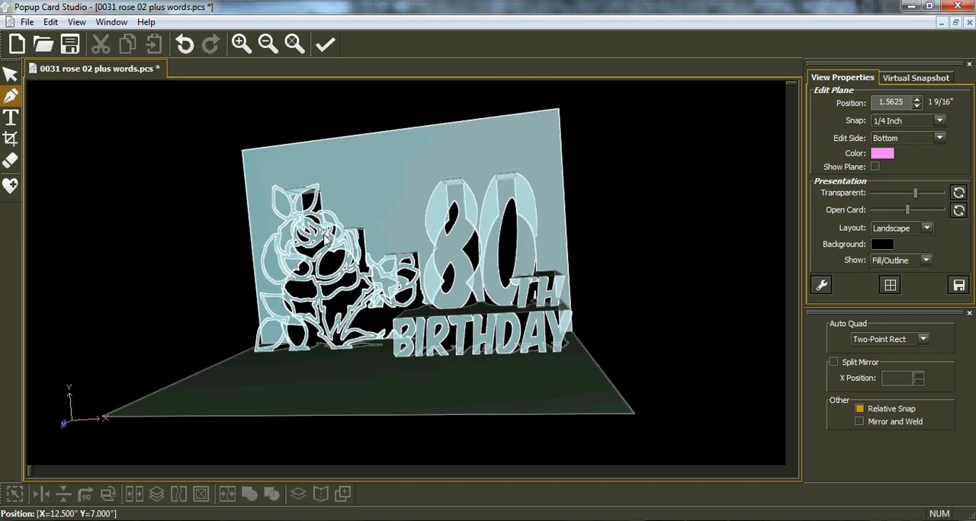
{"action": "left_click_drag", "start_coordinate": [211, 232], "coordinate": [280, 234]}
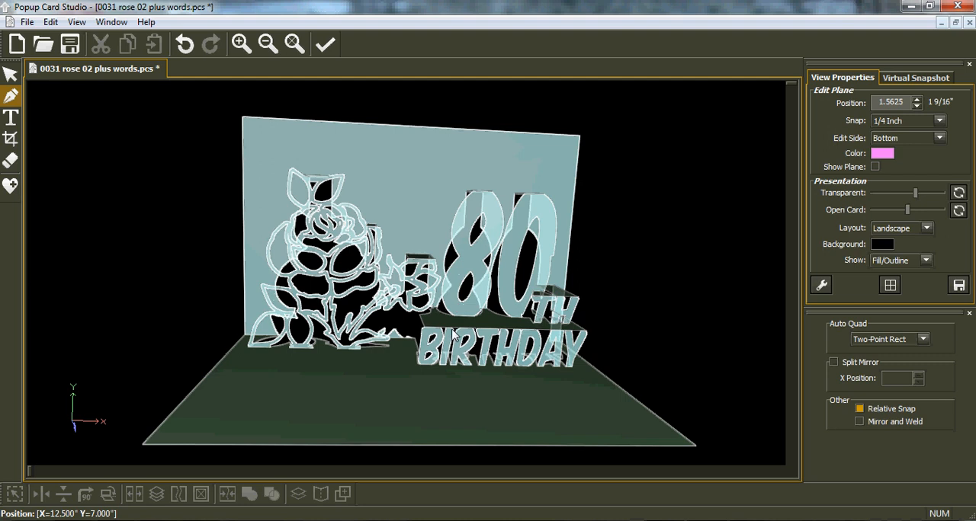
{"action": "middle_click_drag", "start_coordinate": [455, 336], "coordinate": [467, 288]}
{"action": "middle_click_drag", "start_coordinate": [587, 405], "coordinate": [607, 402]}
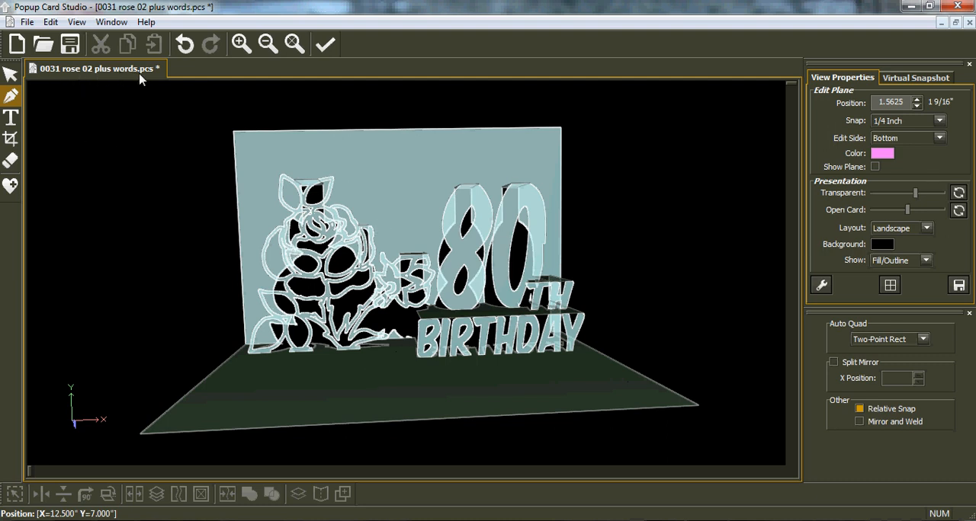
{"action": "left_click", "coordinate": [70, 45]}
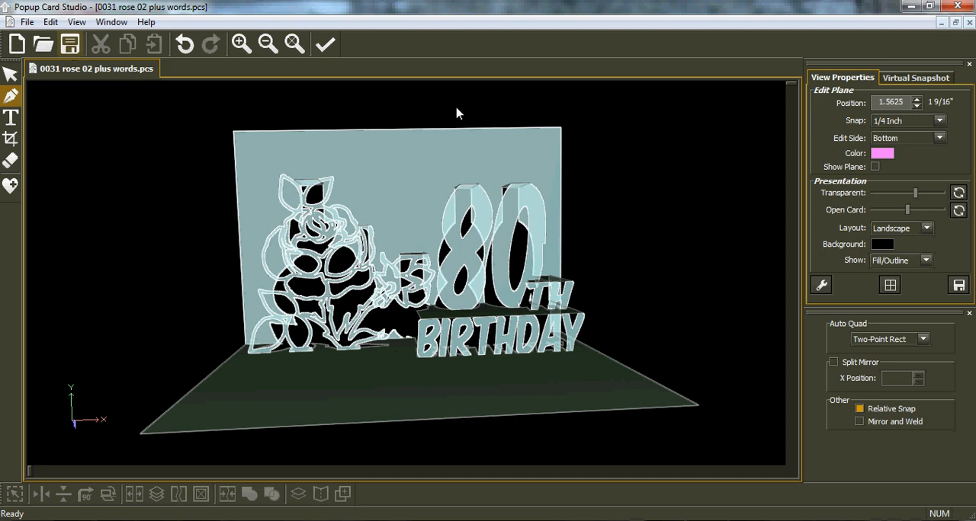
Try to render a virtual snapshot preview of the card from an angled view showing the rose and lettering
{"action": "left_click", "coordinate": [918, 79]}
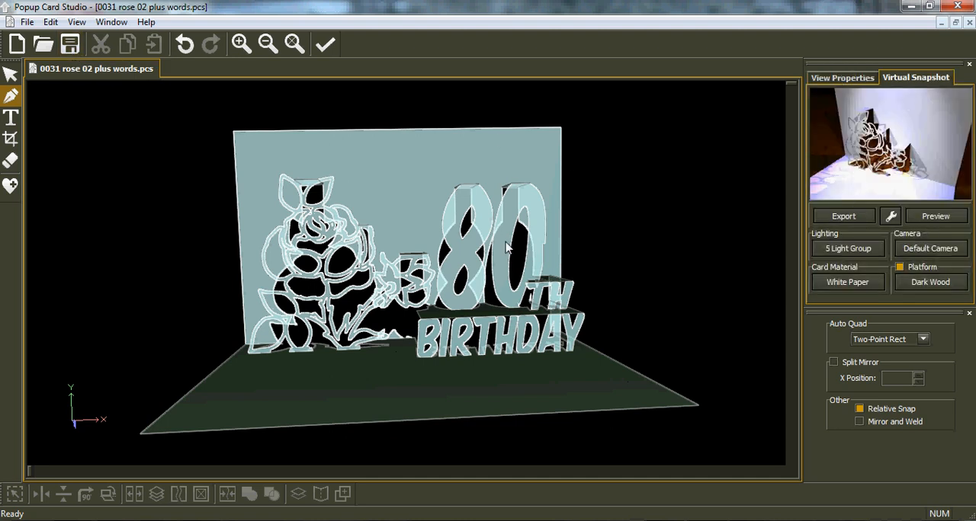
{"action": "left_click_drag", "start_coordinate": [496, 246], "coordinate": [437, 280]}
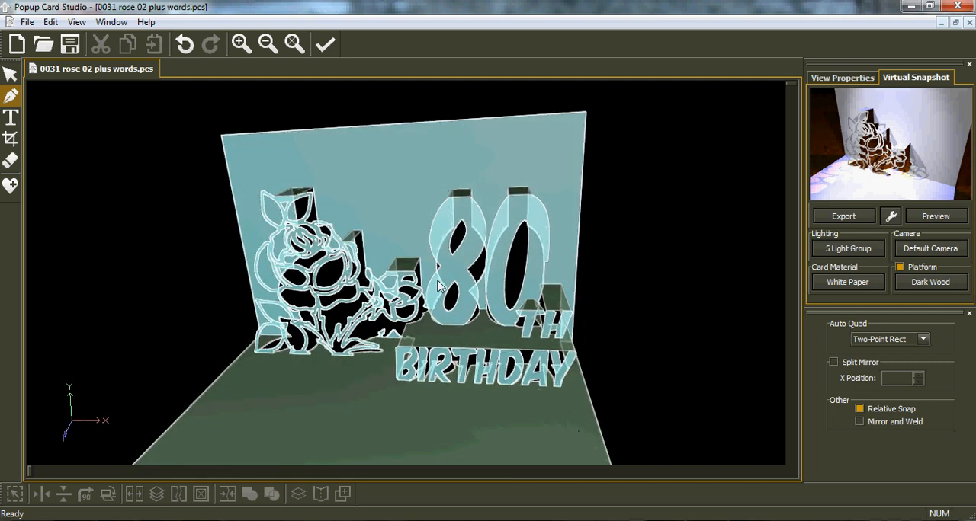
{"action": "left_click_drag", "start_coordinate": [237, 334], "coordinate": [204, 315]}
{"action": "left_click_drag", "start_coordinate": [548, 204], "coordinate": [543, 202]}
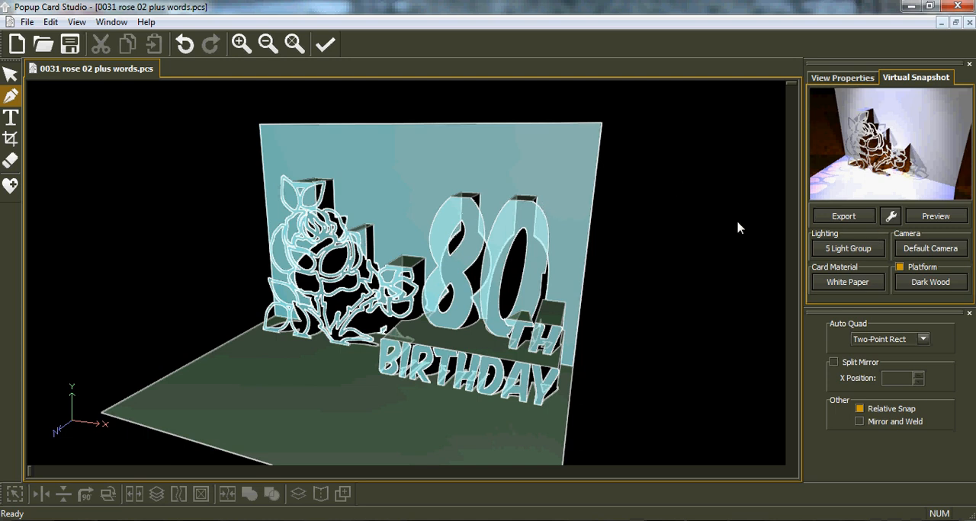
{"action": "scroll", "coordinate": [564, 324], "scroll_direction": "up", "scroll_amount": 3}
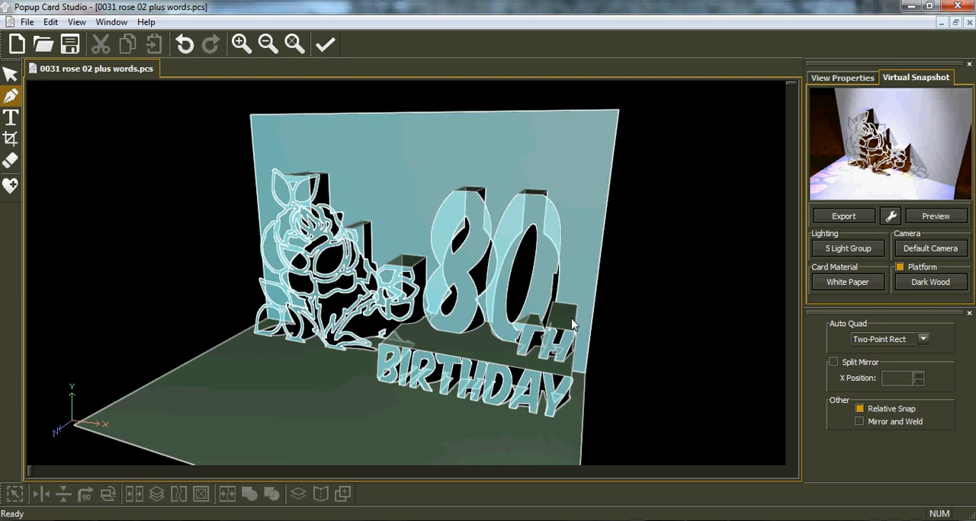
{"action": "mouse_move", "coordinate": [485, 396]}
{"action": "middle_mouse_down"}
{"action": "mouse_move", "coordinate": [495, 383]}
{"action": "mouse_move", "coordinate": [498, 409]}
{"action": "middle_mouse_up"}
{"action": "middle_click_drag", "start_coordinate": [496, 332], "coordinate": [496, 356]}
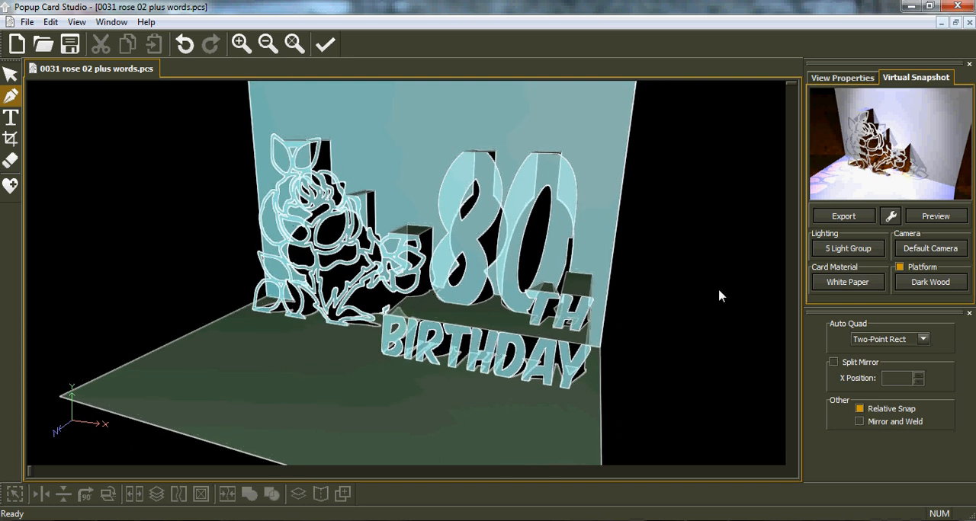
{"action": "left_click", "coordinate": [923, 221]}
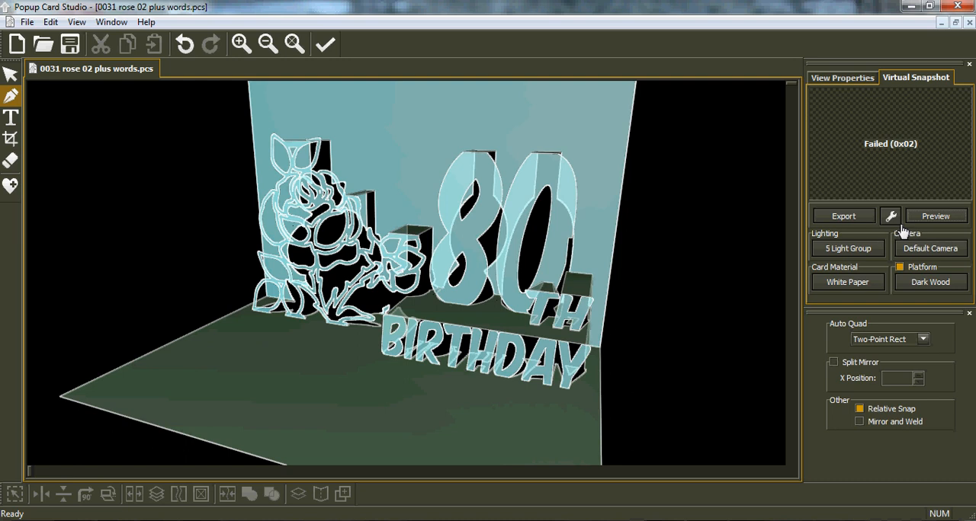
{"action": "left_click", "coordinate": [935, 219]}
{"action": "left_click", "coordinate": [935, 221]}
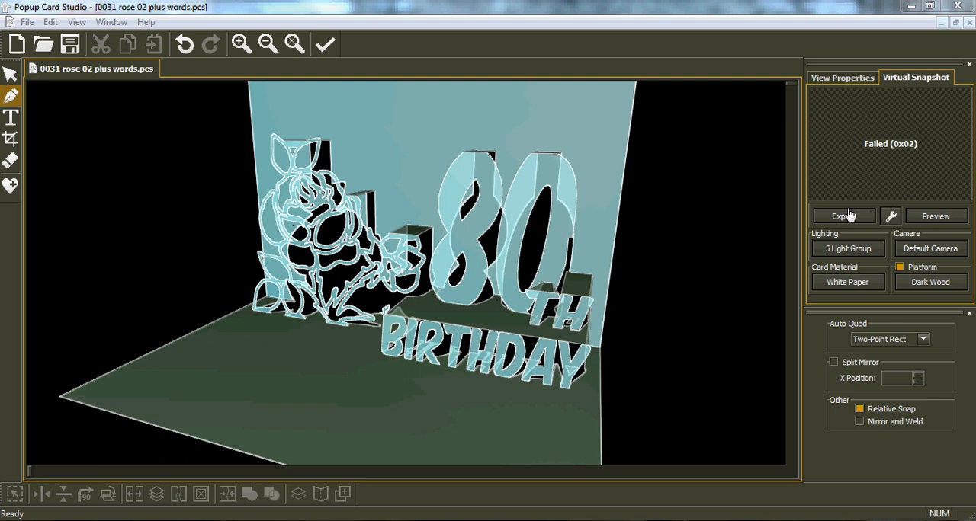
{"action": "left_click", "coordinate": [844, 217]}
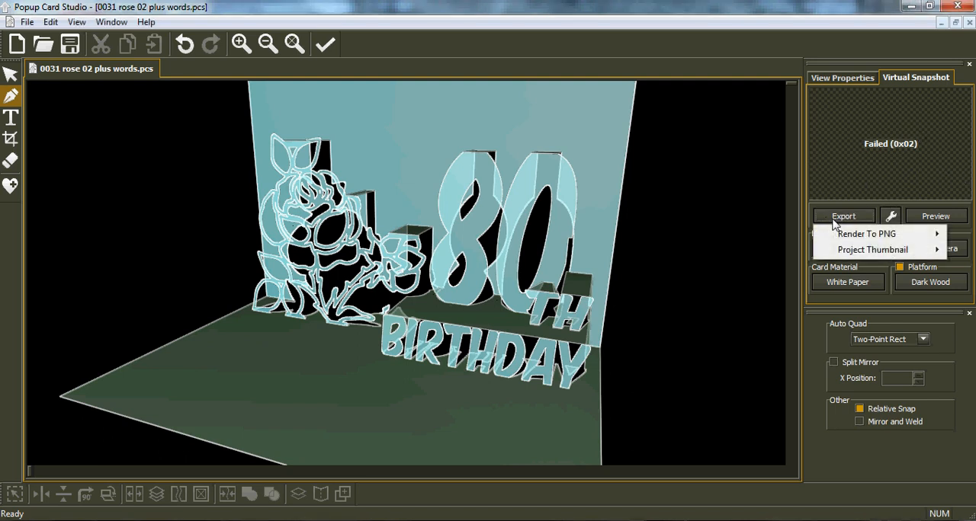
{"action": "mouse_move", "coordinate": [846, 252]}
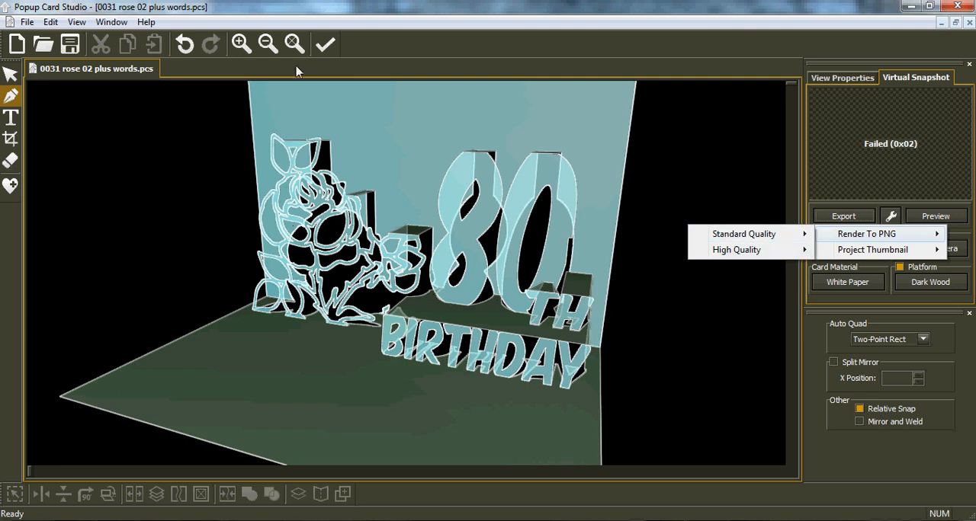
{"action": "left_click", "coordinate": [294, 43]}
{"action": "left_click", "coordinate": [295, 44]}
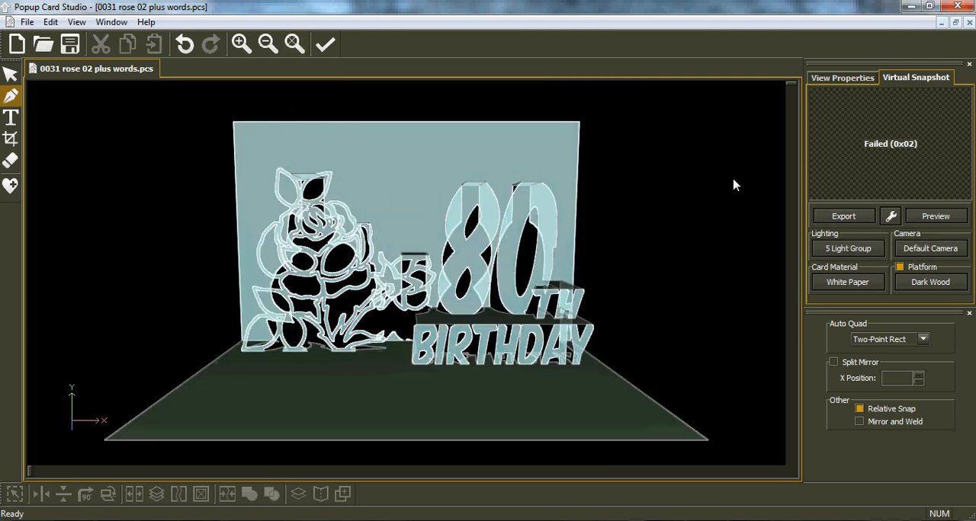
{"action": "left_click", "coordinate": [830, 79]}
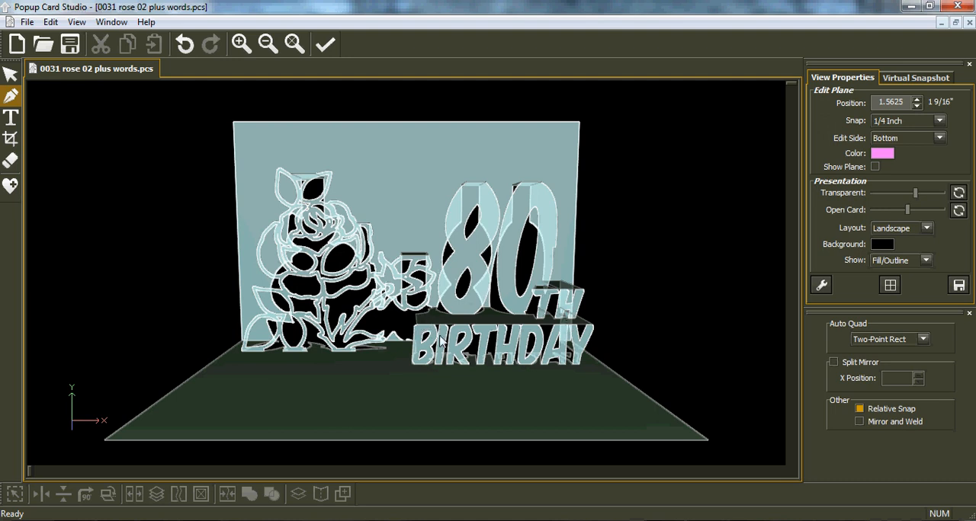
Preview the saved thumbnail of the project "0027 welcome light house.pcs" and open that project alongside the rose card
{"action": "left_click", "coordinate": [51, 22]}
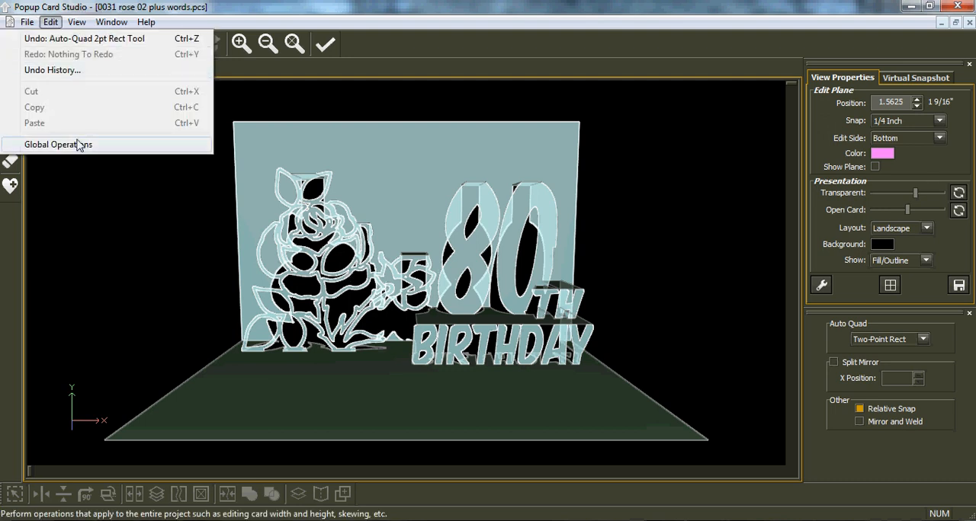
{"action": "mouse_move", "coordinate": [29, 25]}
{"action": "left_click", "coordinate": [38, 54]}
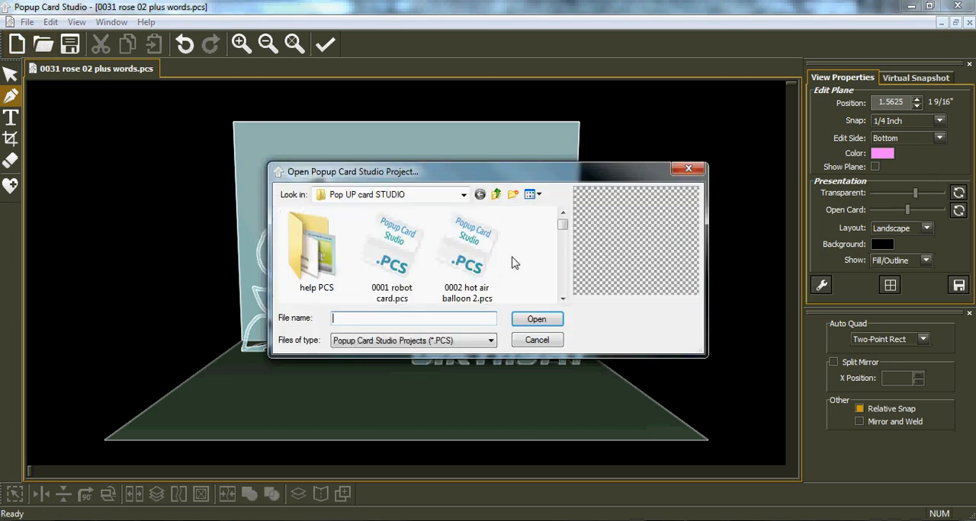
{"action": "left_click_drag", "start_coordinate": [563, 227], "coordinate": [576, 285]}
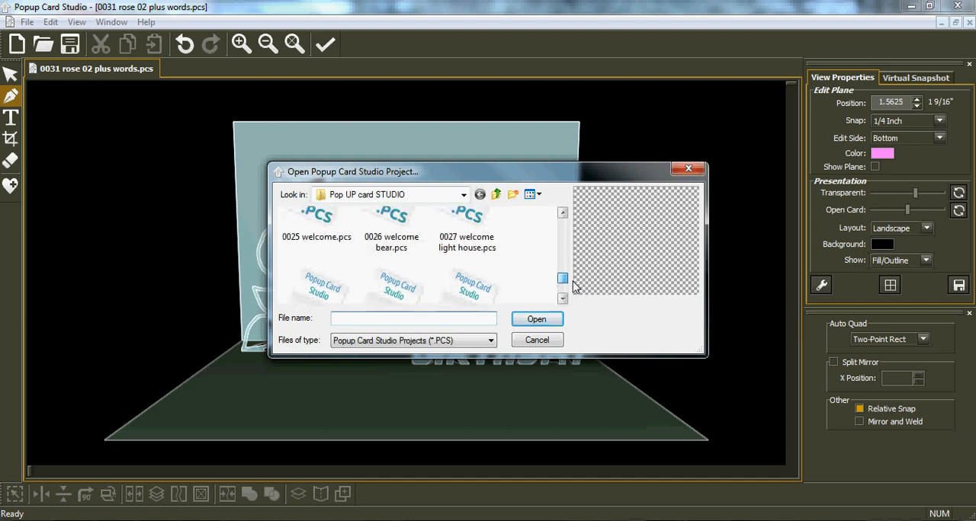
{"action": "left_click", "coordinate": [464, 222]}
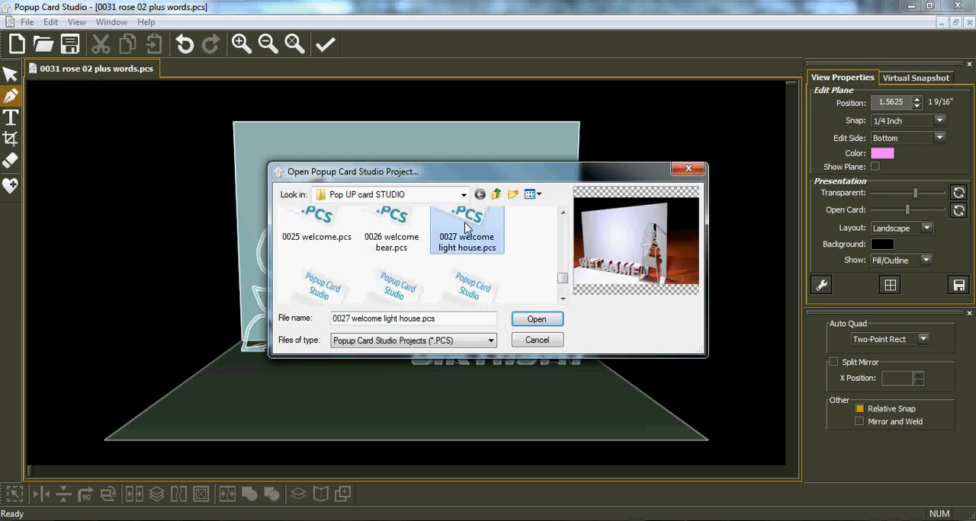
{"action": "left_click", "coordinate": [536, 319]}
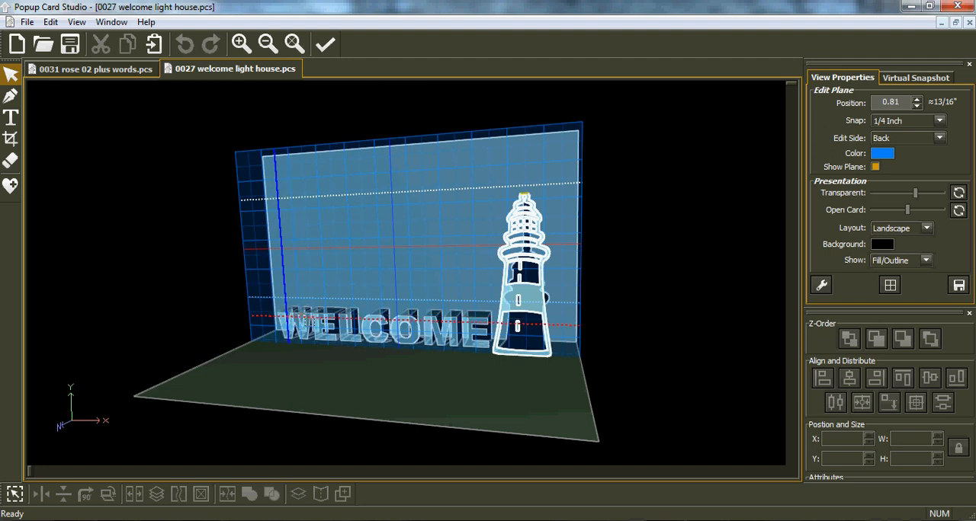
Look at the WELCOME lighthouse card up close and return to the "0031 rose 02 plus words.pcs" project
{"action": "scroll", "coordinate": [352, 330], "scroll_direction": "up", "scroll_amount": 1}
{"action": "scroll", "coordinate": [346, 327], "scroll_direction": "up", "scroll_amount": 1}
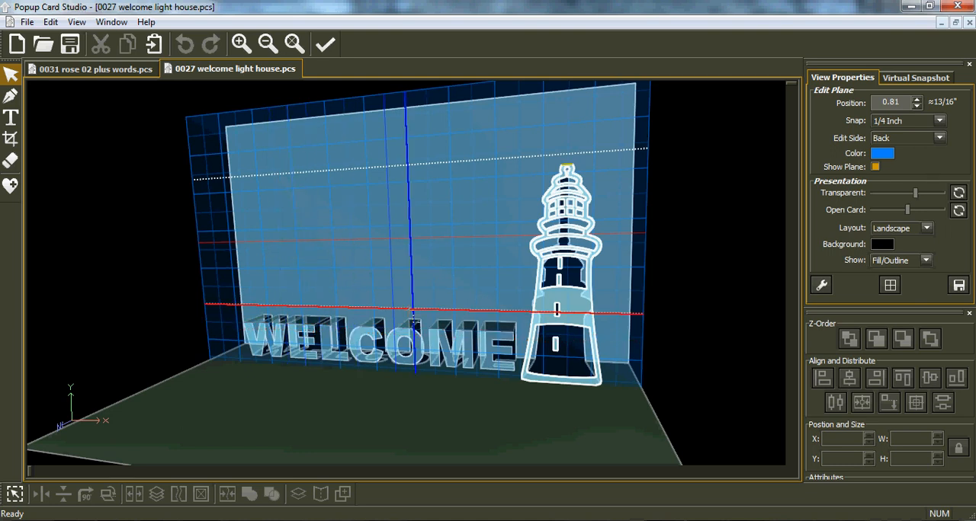
{"action": "left_click", "coordinate": [105, 72]}
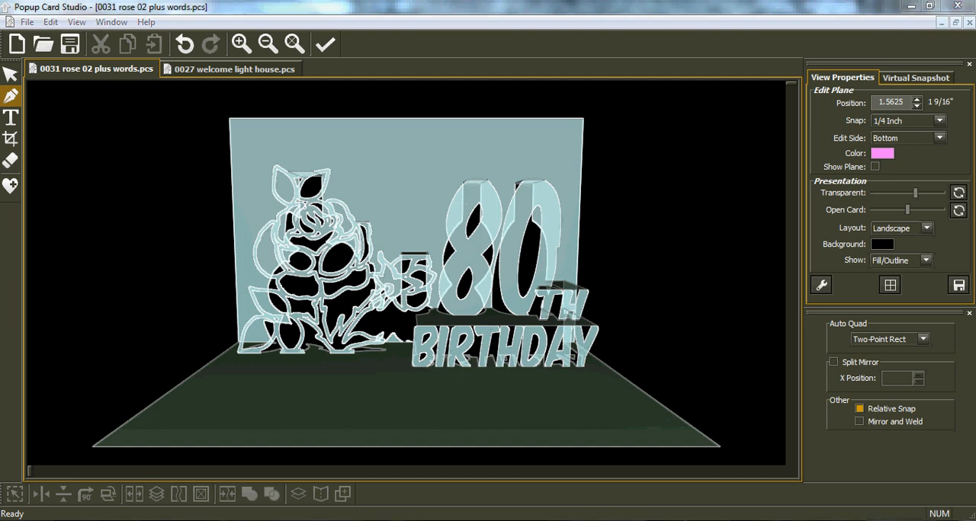
Show the robot banner image in IrfanView and return to the rose card in Popup Card Studio
{"action": "left_click", "coordinate": [328, 520]}
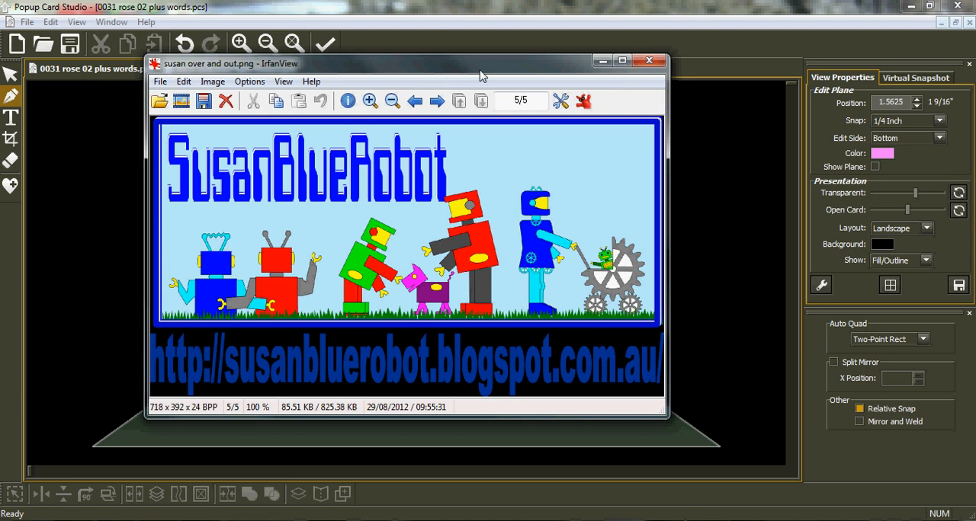
{"action": "left_click", "coordinate": [533, 25]}
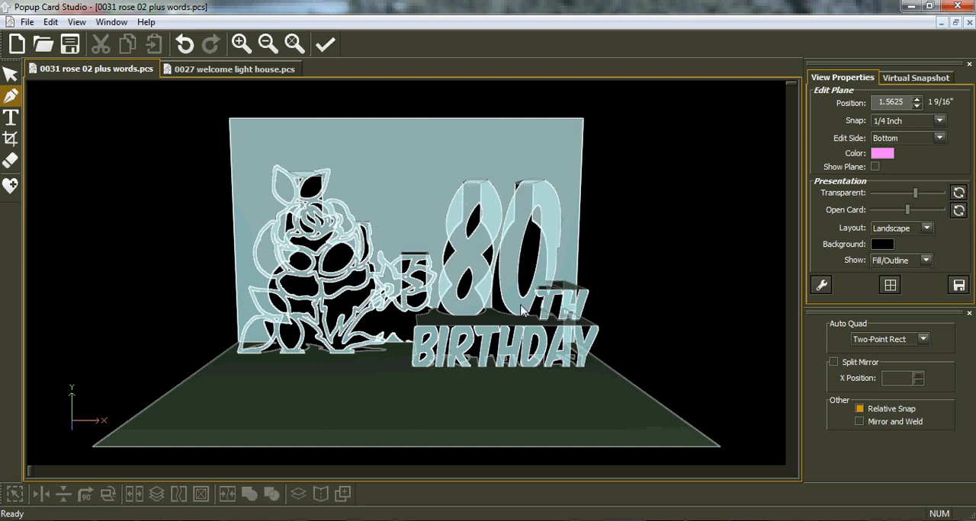
Inspect the rose card with its 80TH and BIRTHDAY lettering from an angled side view
{"action": "middle_click_drag", "start_coordinate": [520, 307], "coordinate": [427, 309]}
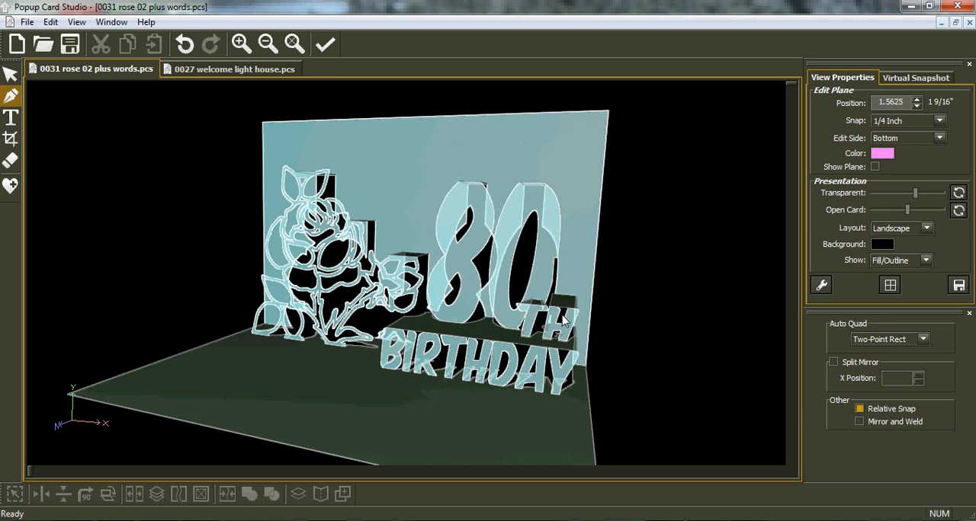
{"action": "left_click", "coordinate": [914, 81]}
{"action": "left_click", "coordinate": [855, 81]}
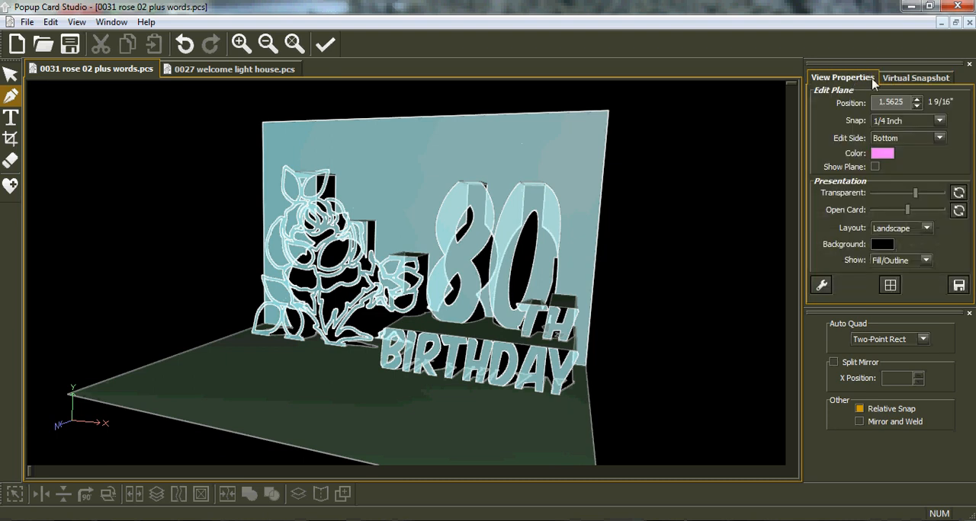